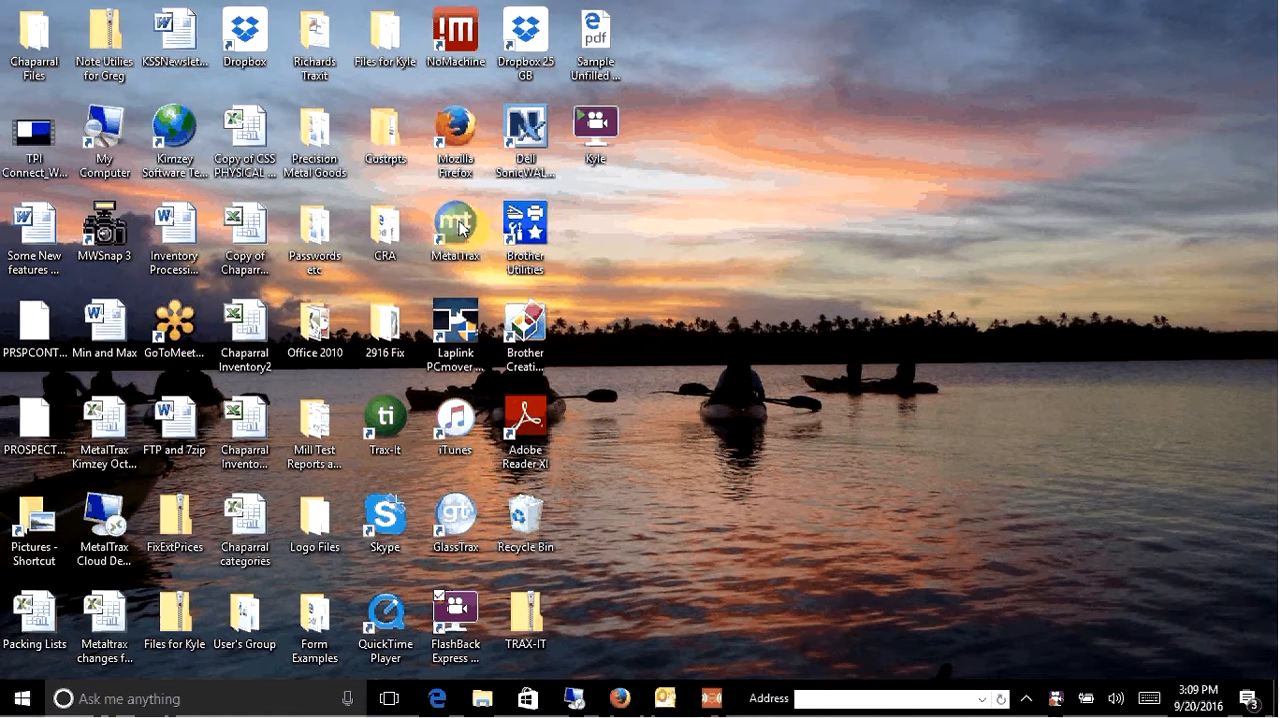
- Launch MetalTrax and log in to the MAIN branch with the user ID SUPERVISOR
left_click(458, 232)
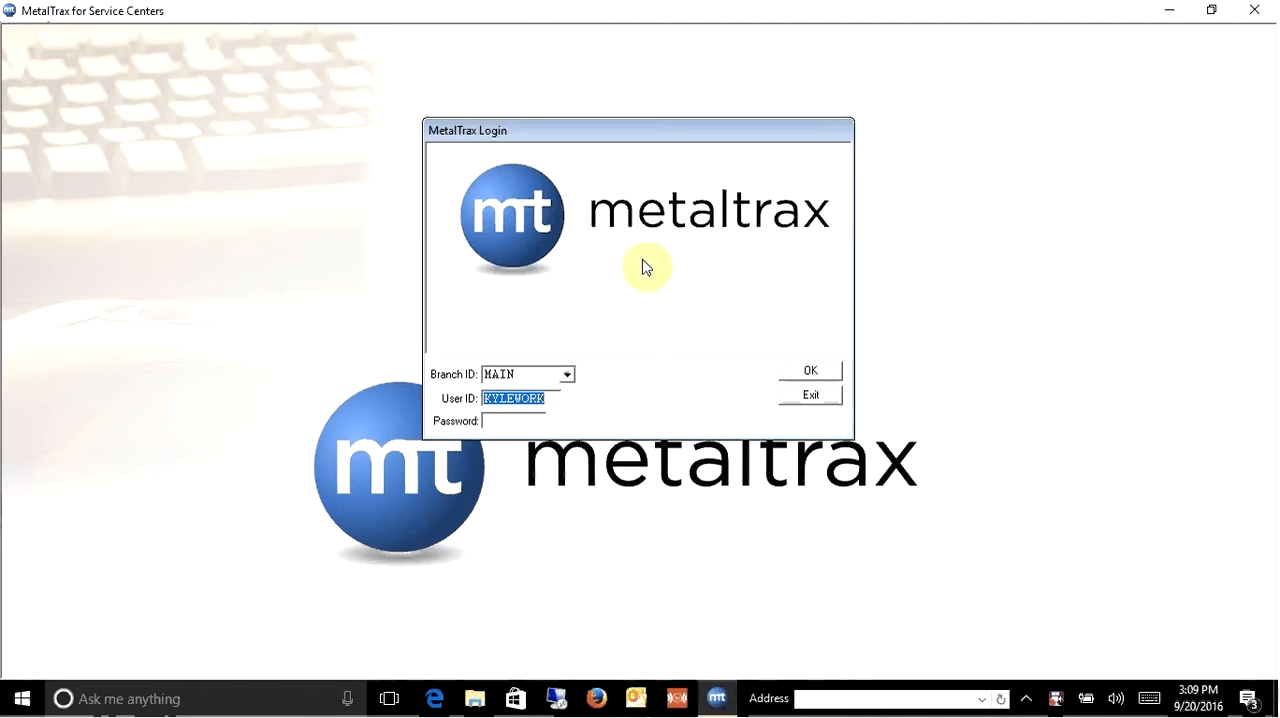
type("SUPERVSI")
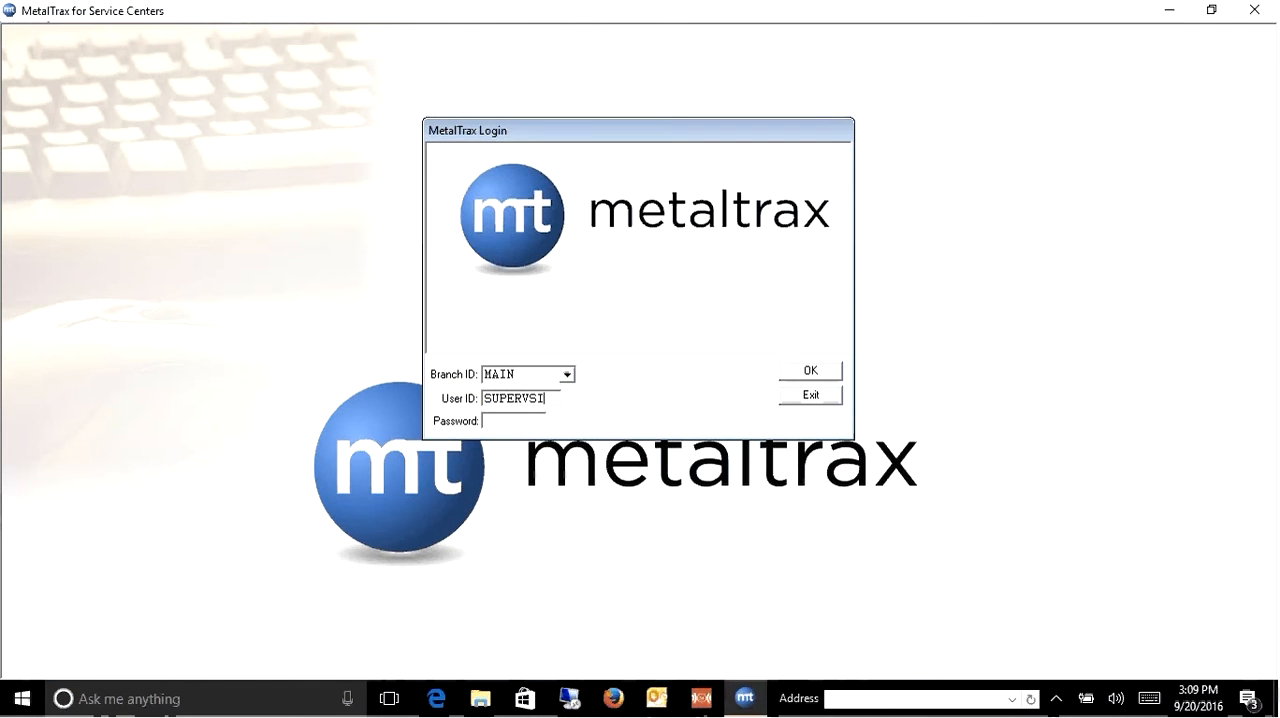
key("BackSpace")
key("BackSpace")
type("ISOR")
key("Tab")
left_click(805, 372)
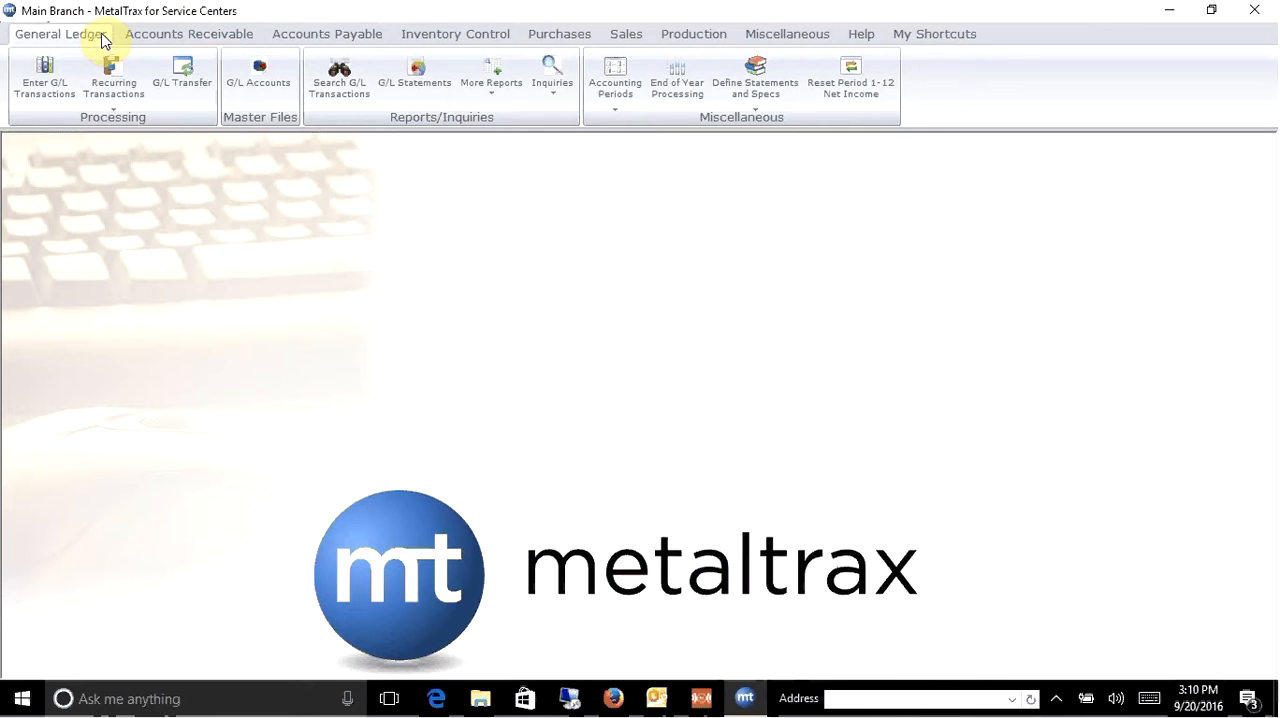
- Look through the commands of the accounts receivable and payable, inventory, purchases, sales, production and miscellaneous modules
left_click(205, 40)
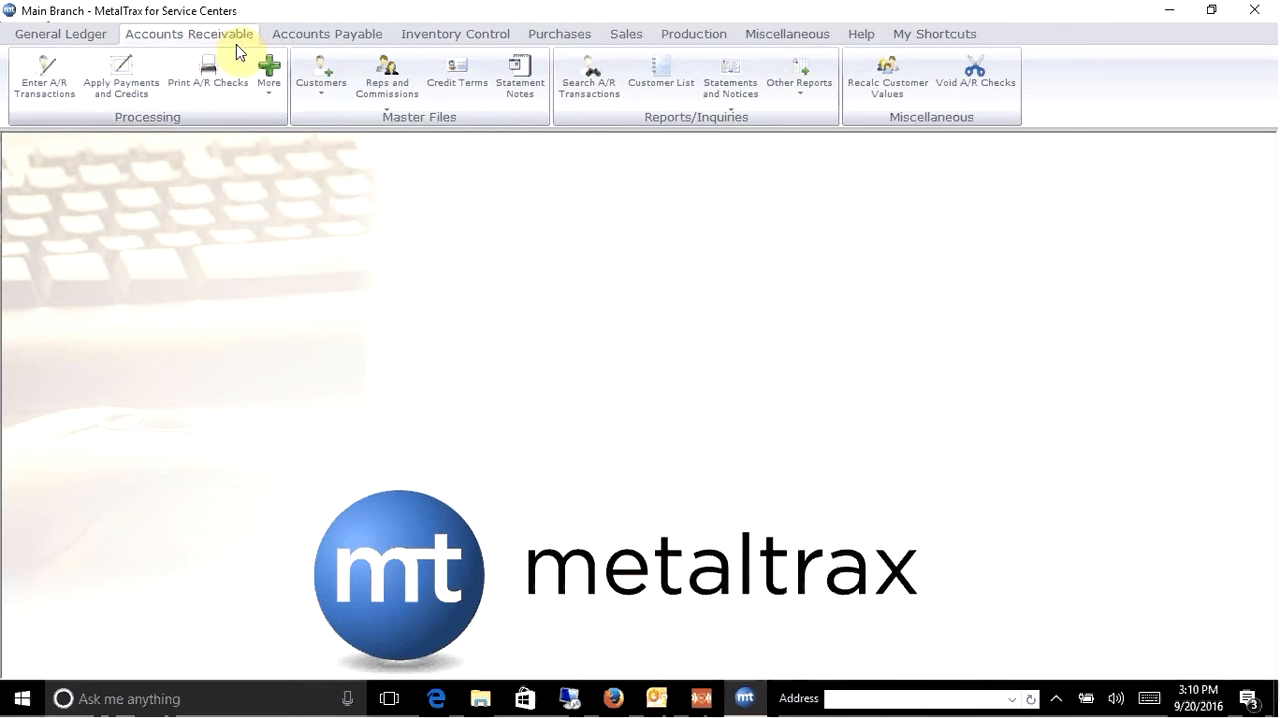
left_click(349, 40)
left_click(474, 47)
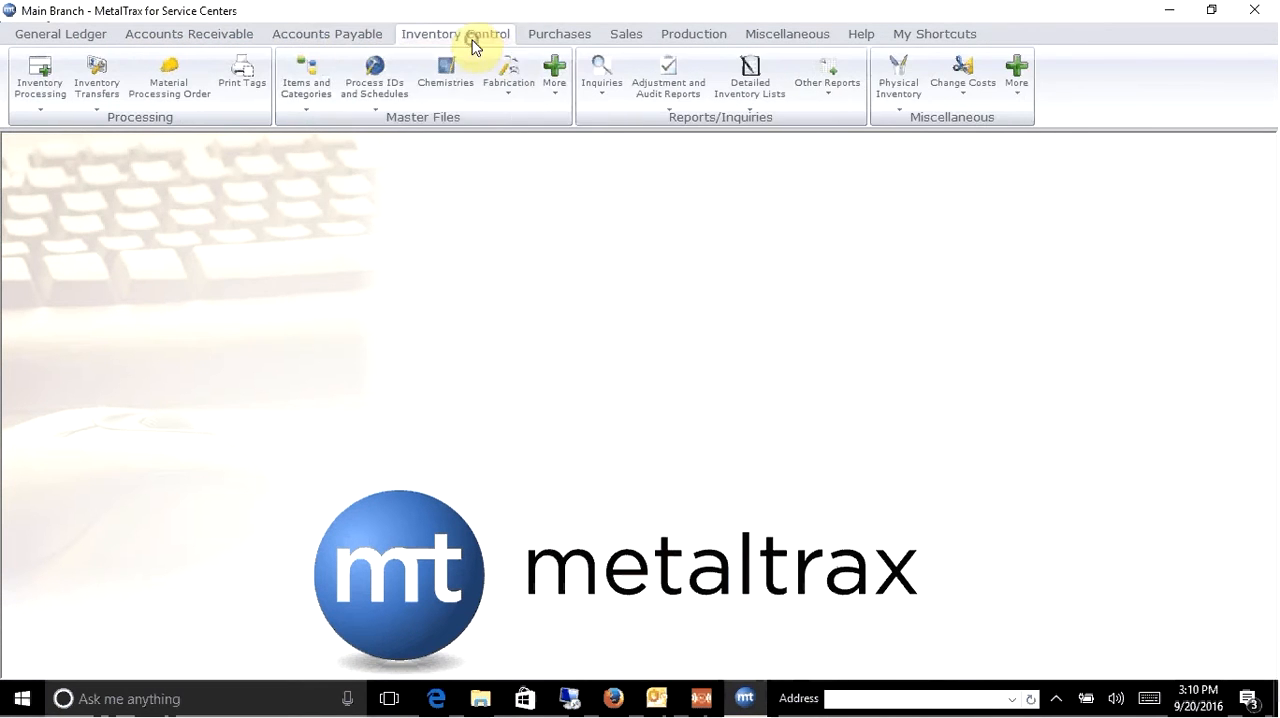
left_click(537, 42)
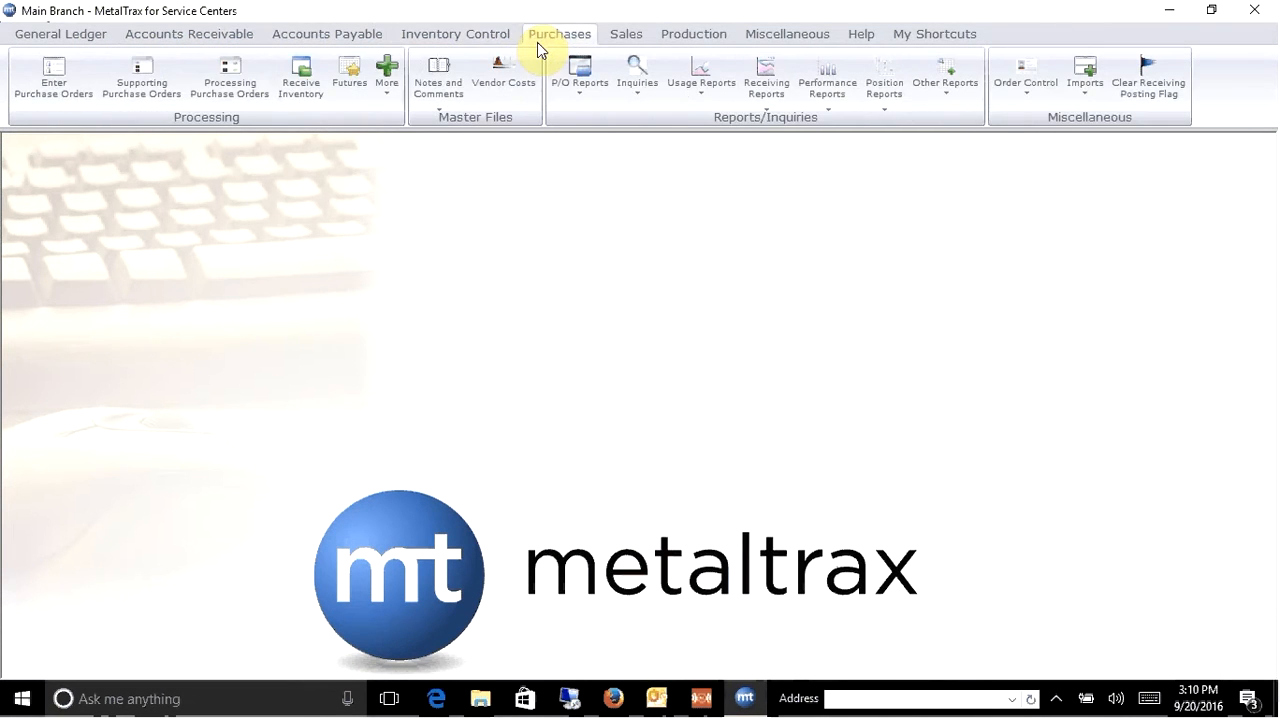
left_click(630, 45)
left_click(695, 40)
left_click(787, 45)
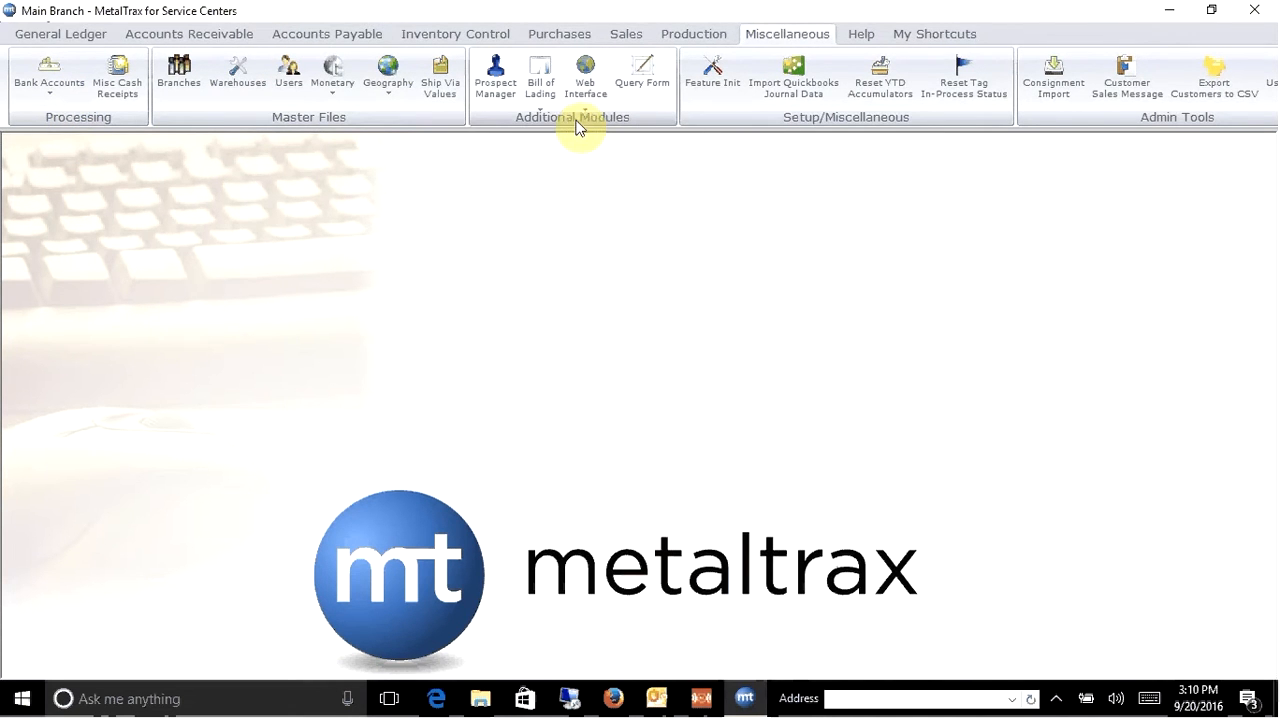
left_click(450, 42)
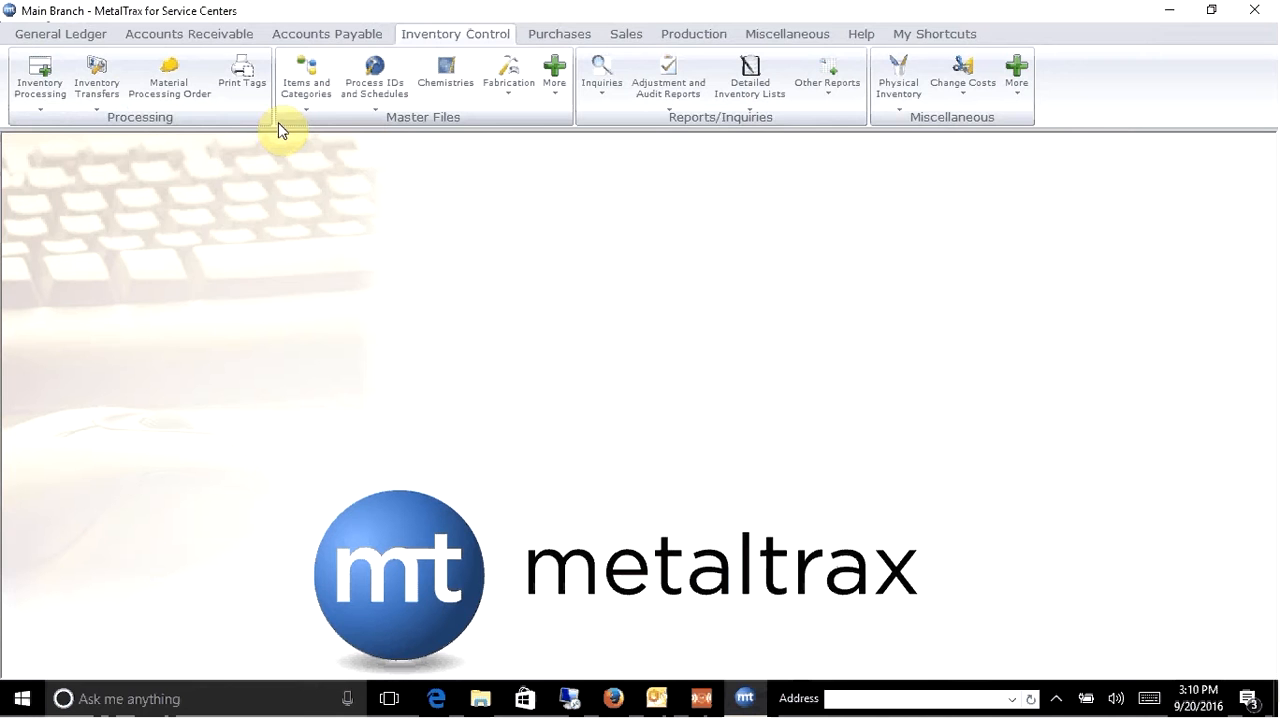
- Open the branch record with ID MAIN in Branch Maintenance
left_click(786, 40)
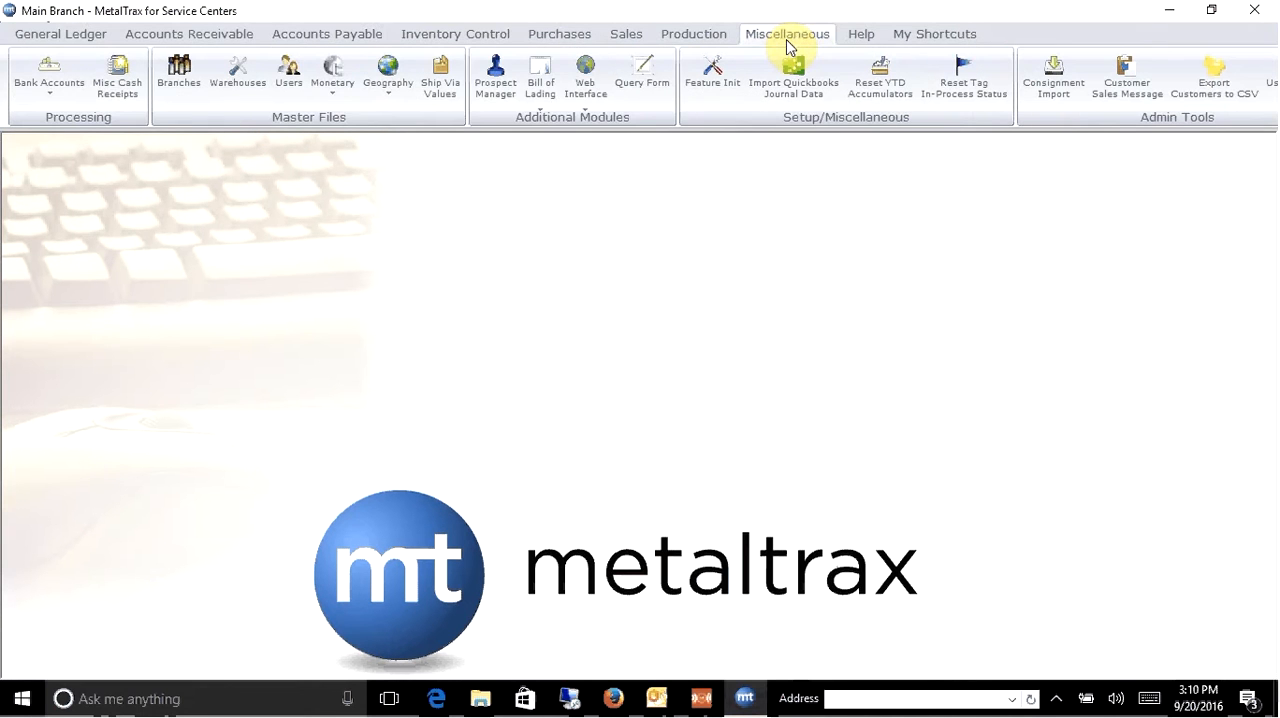
left_click(179, 80)
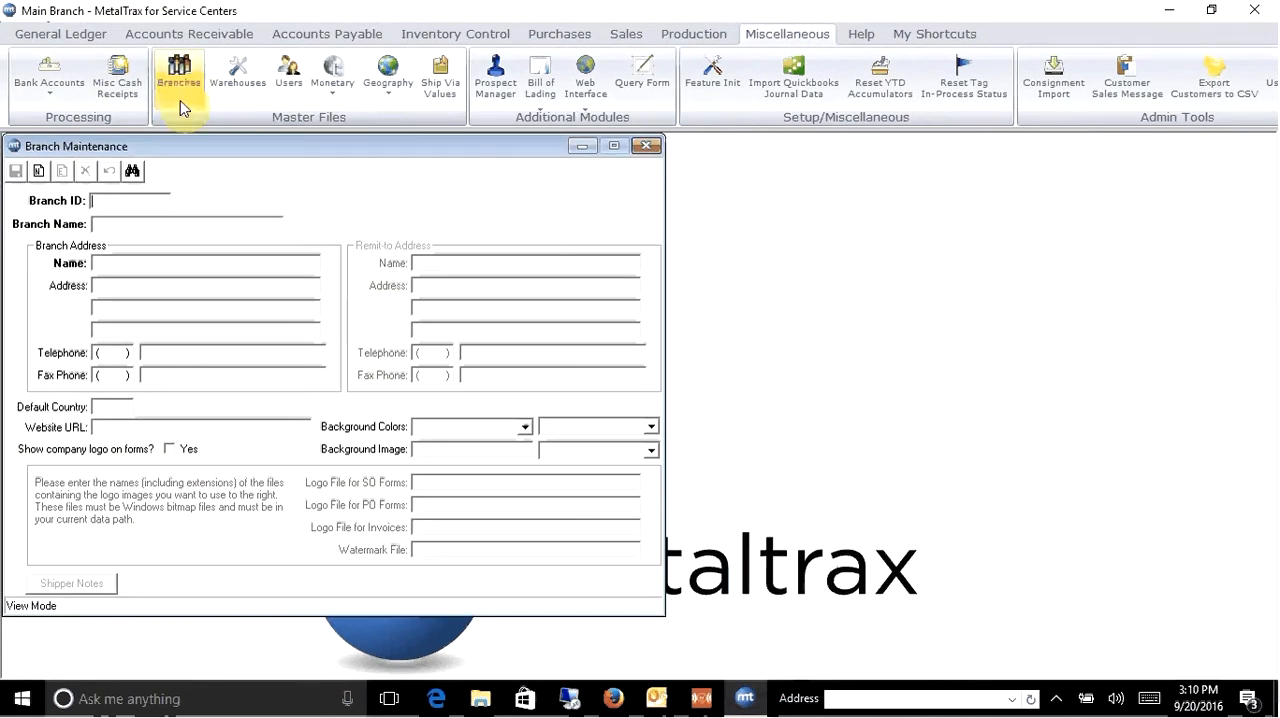
left_click(37, 177)
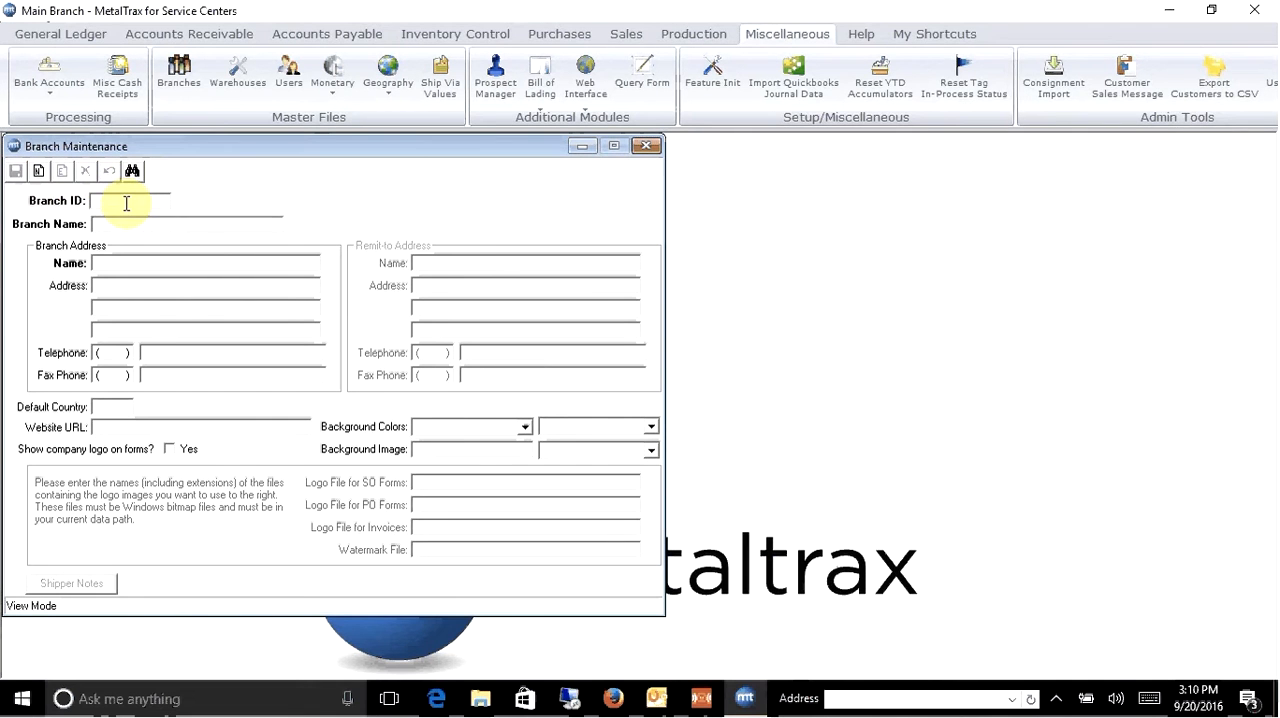
type("MAIN")
key("Return")
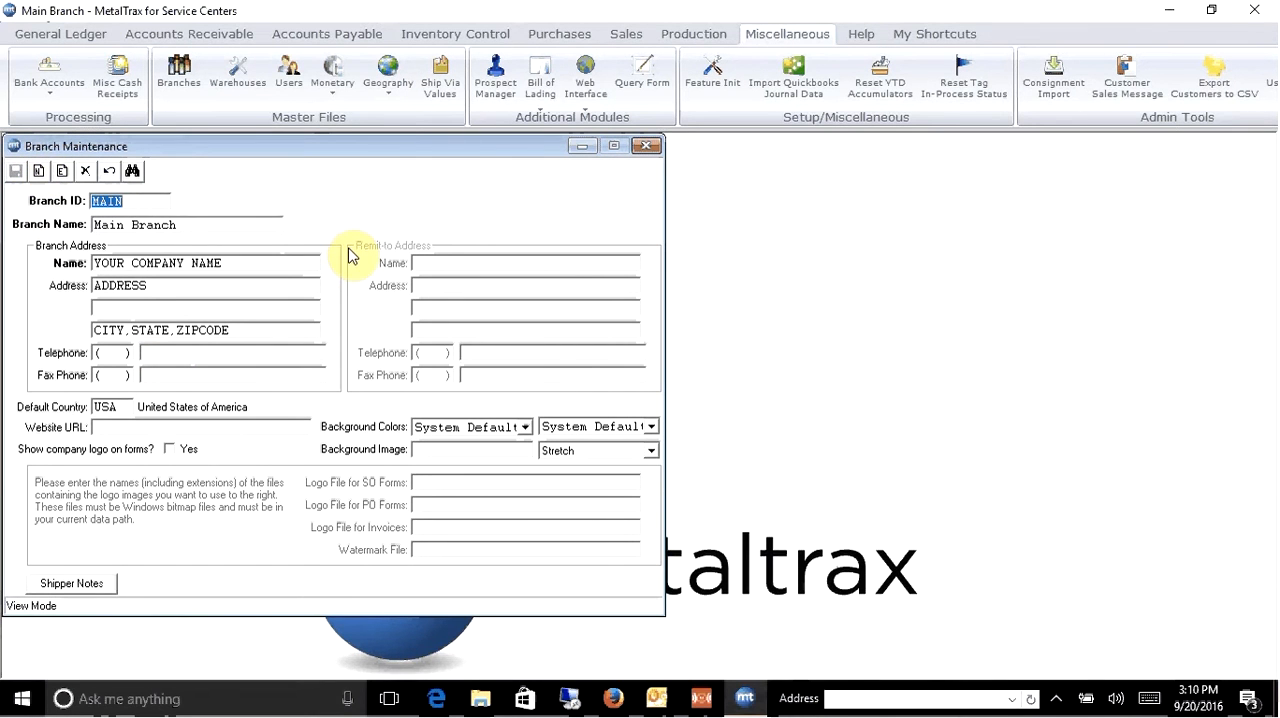
- Edit the MAIN branch record, setting both the branch name and the branch address name to KIMZEY METAL PRODUCTS
left_click(63, 173)
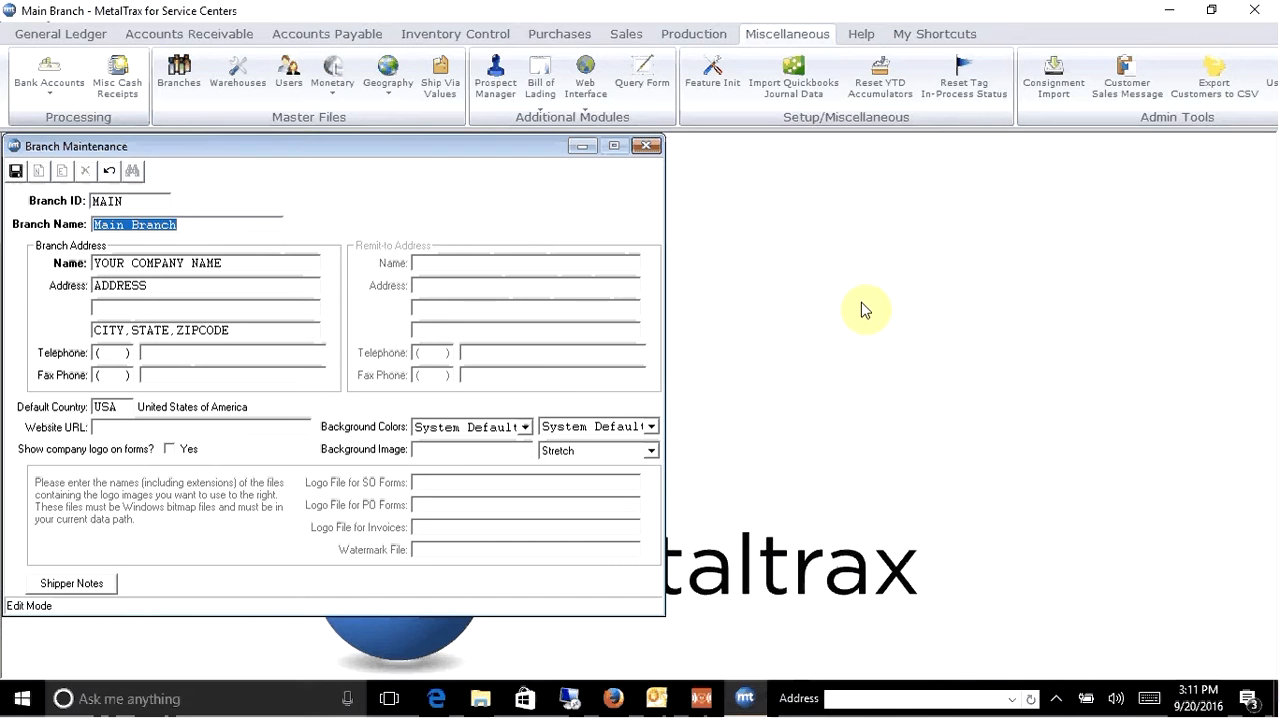
type("KIMZE")
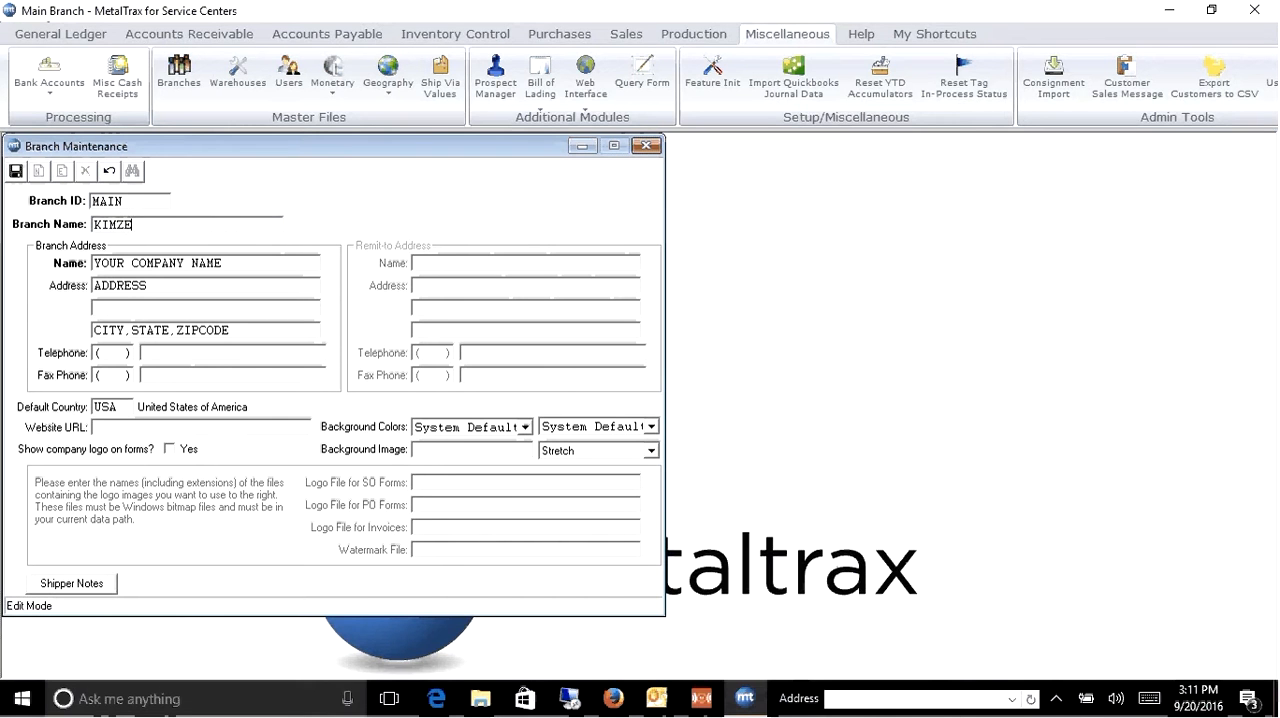
type("Y METAL PRODUCTS")
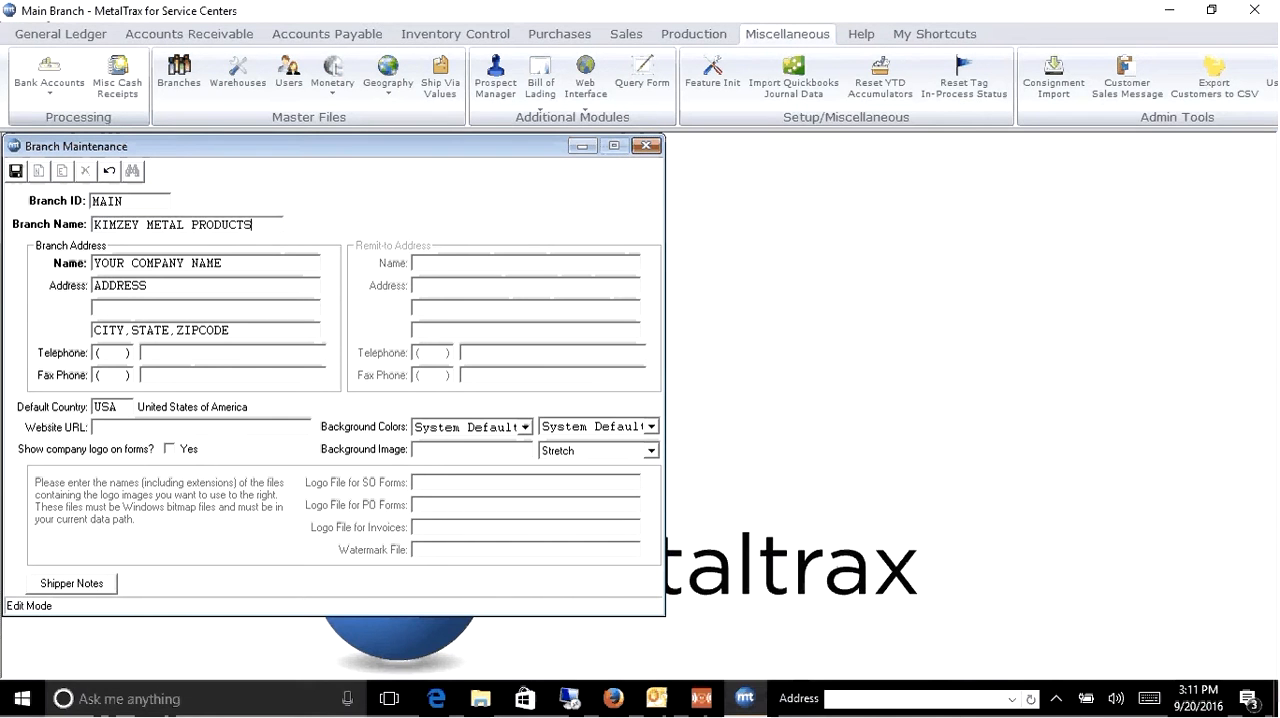
key("Tab")
type("KIMZ")
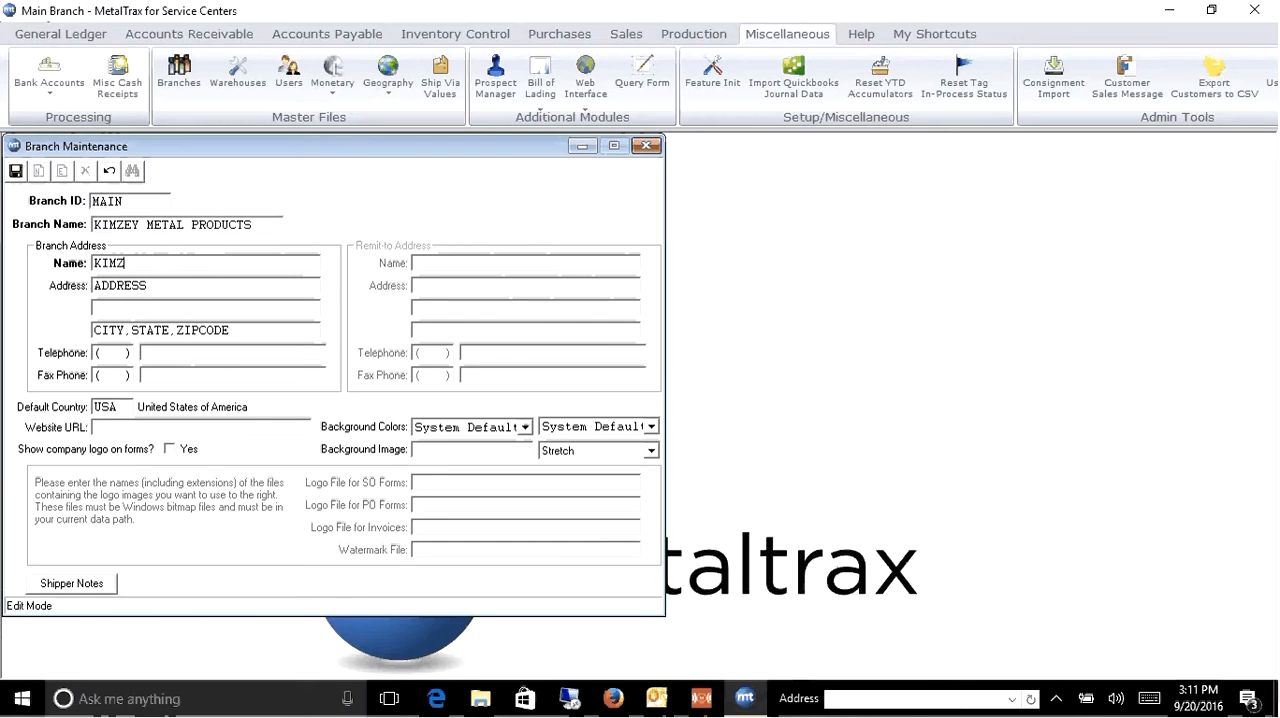
type("EY METAL PRODUCT")
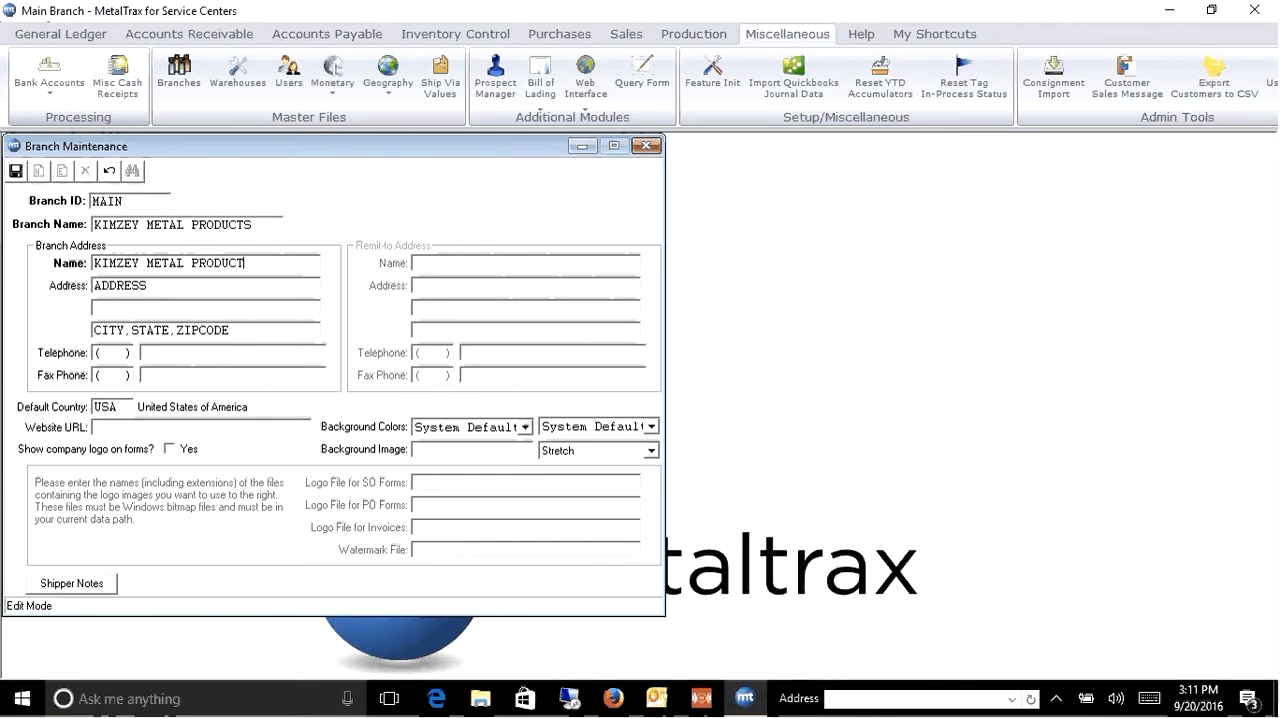
type("S")
key("Tab")
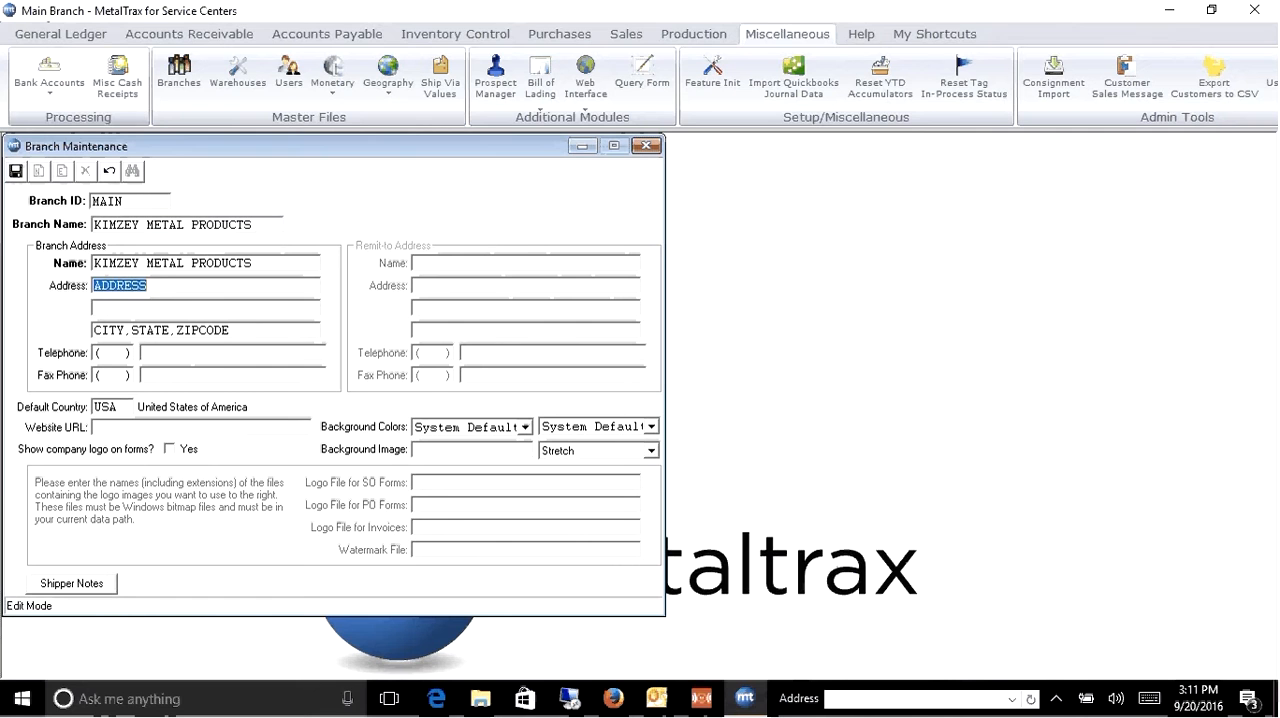
- Replace the placeholder branch address with the company's street, city, state and ZIP code, clearing the leftover placeholder line
type("230 N. 1680")
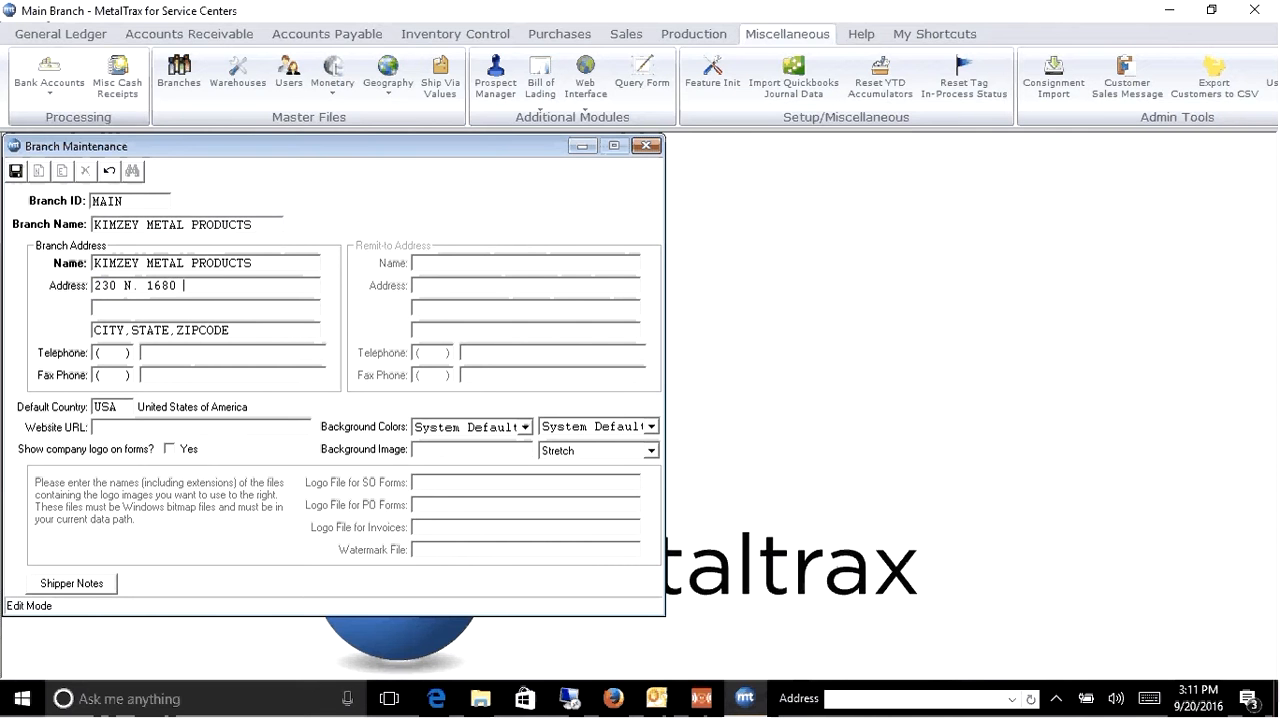
type(" E")
type("ST. GEORGE, T")
key("BackSpace")
type("UT 847")
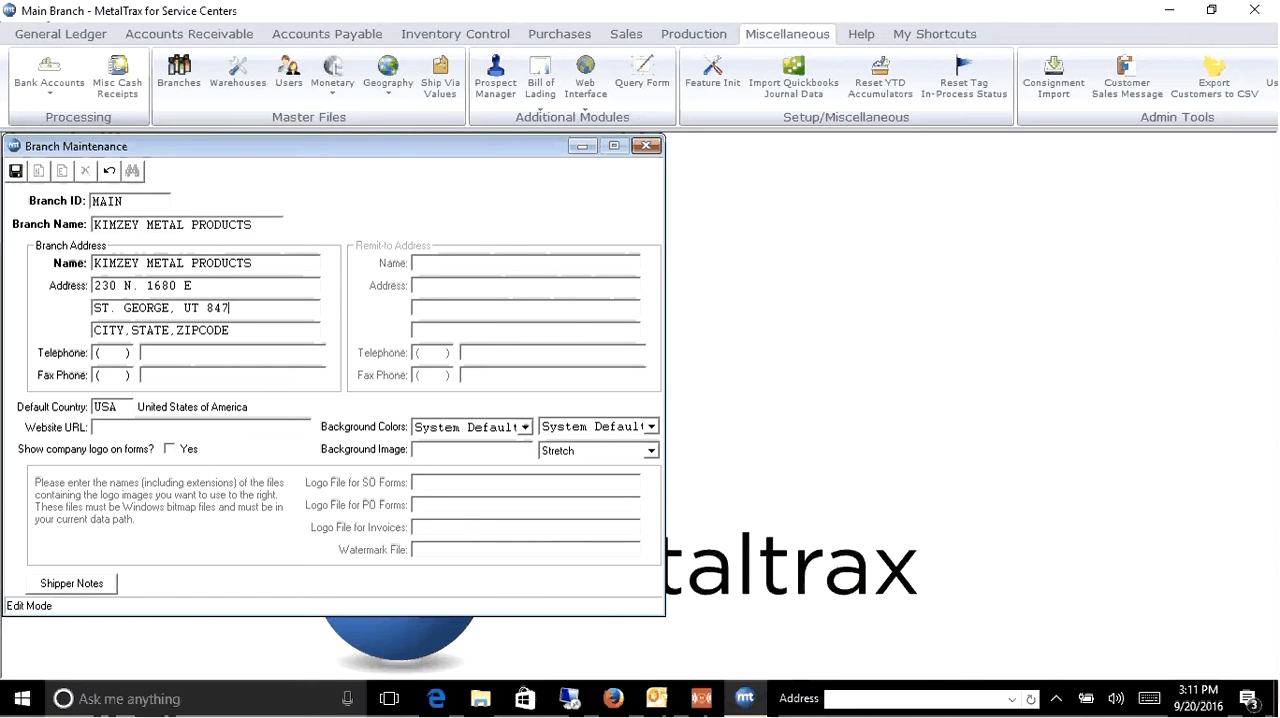
type("90")
key("Tab")
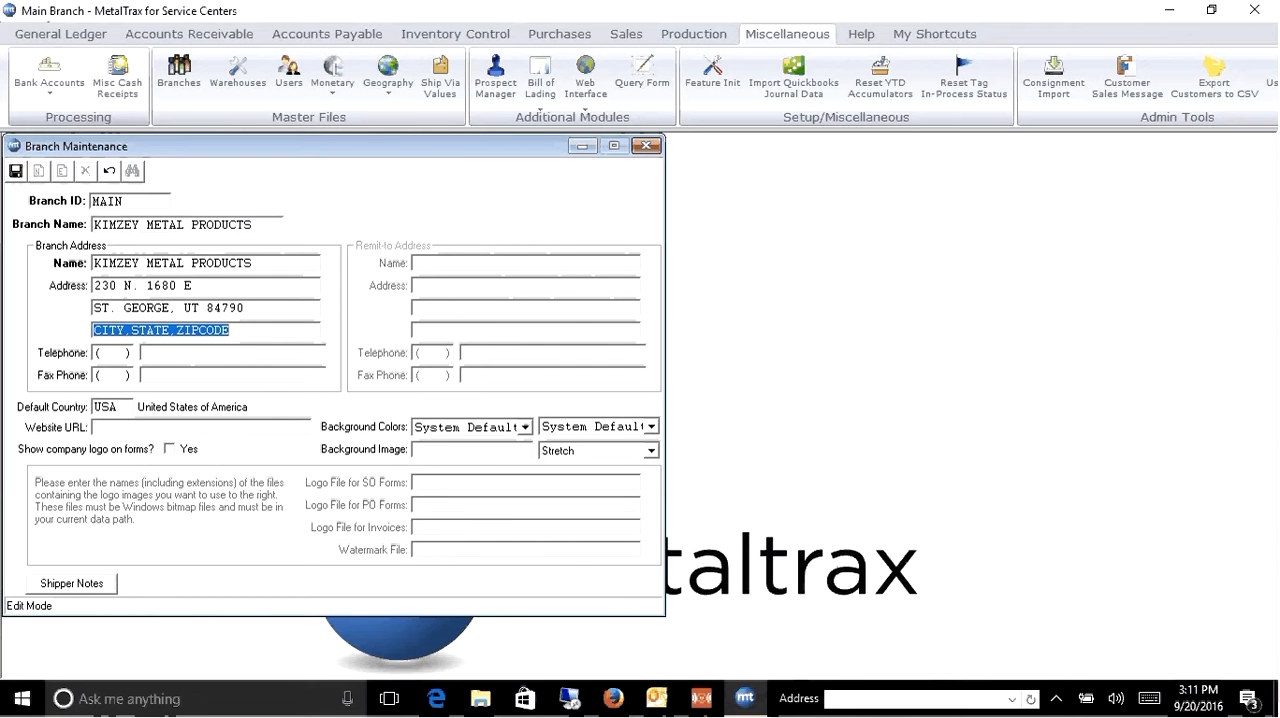
key("Delete")
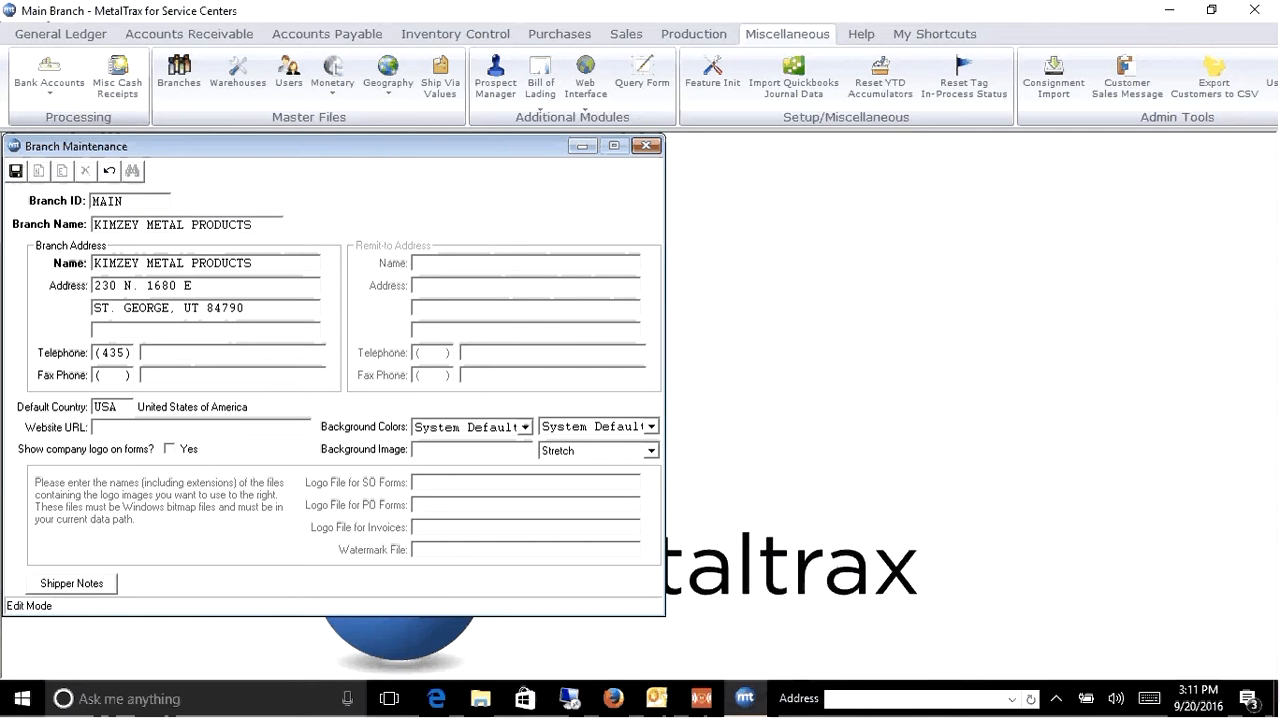
- Enter the branch's telephone and fax numbers with their area codes
key("Tab")
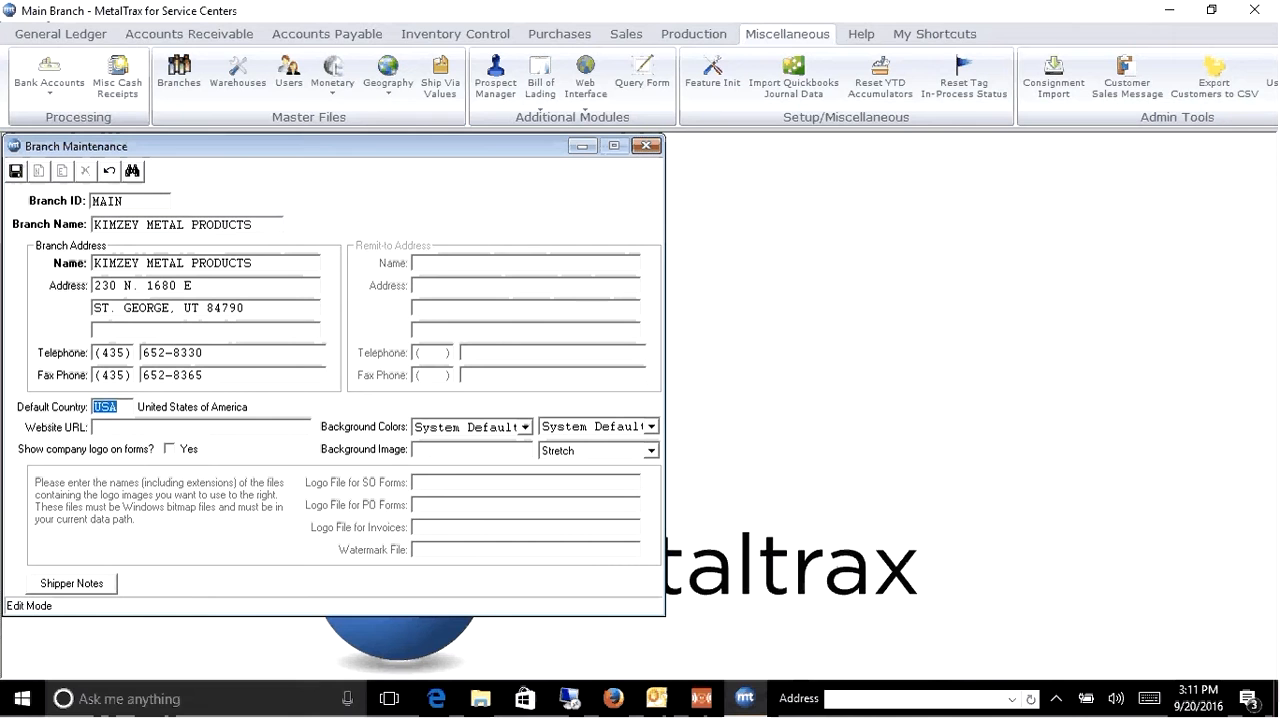
key("Tab")
type("WWW.KSSCO")
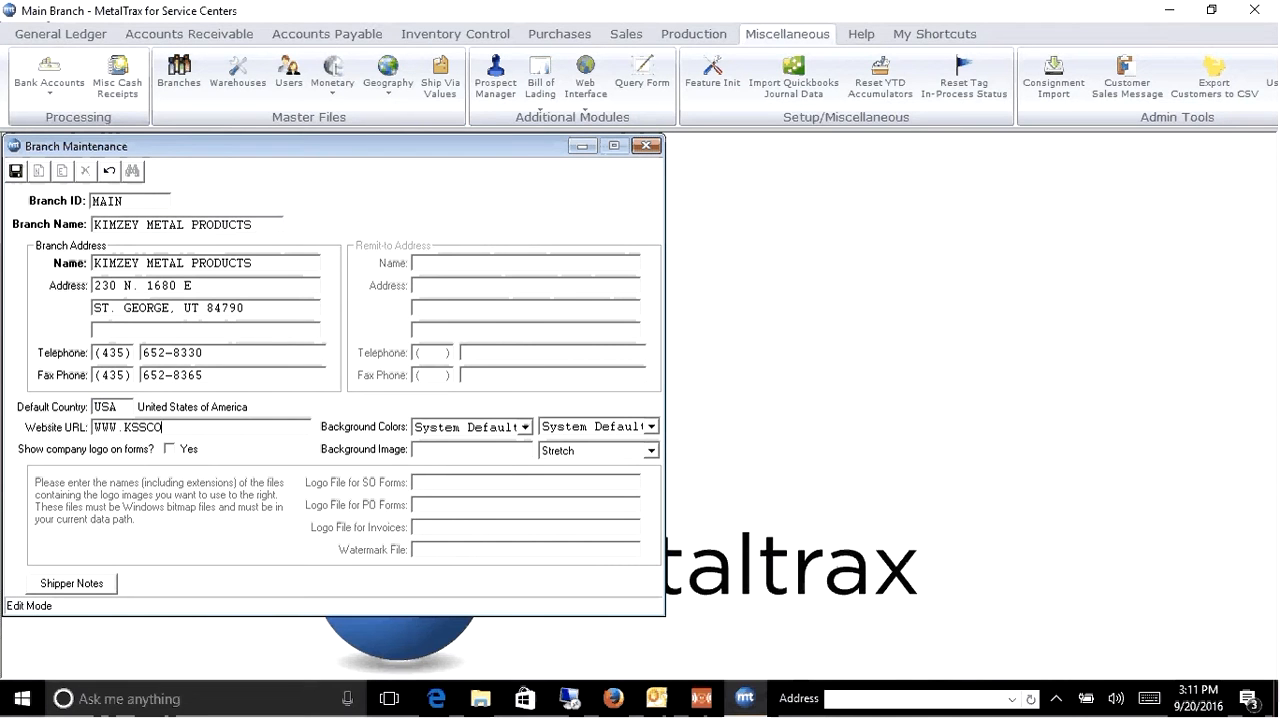
type(".COM")
key("Tab")
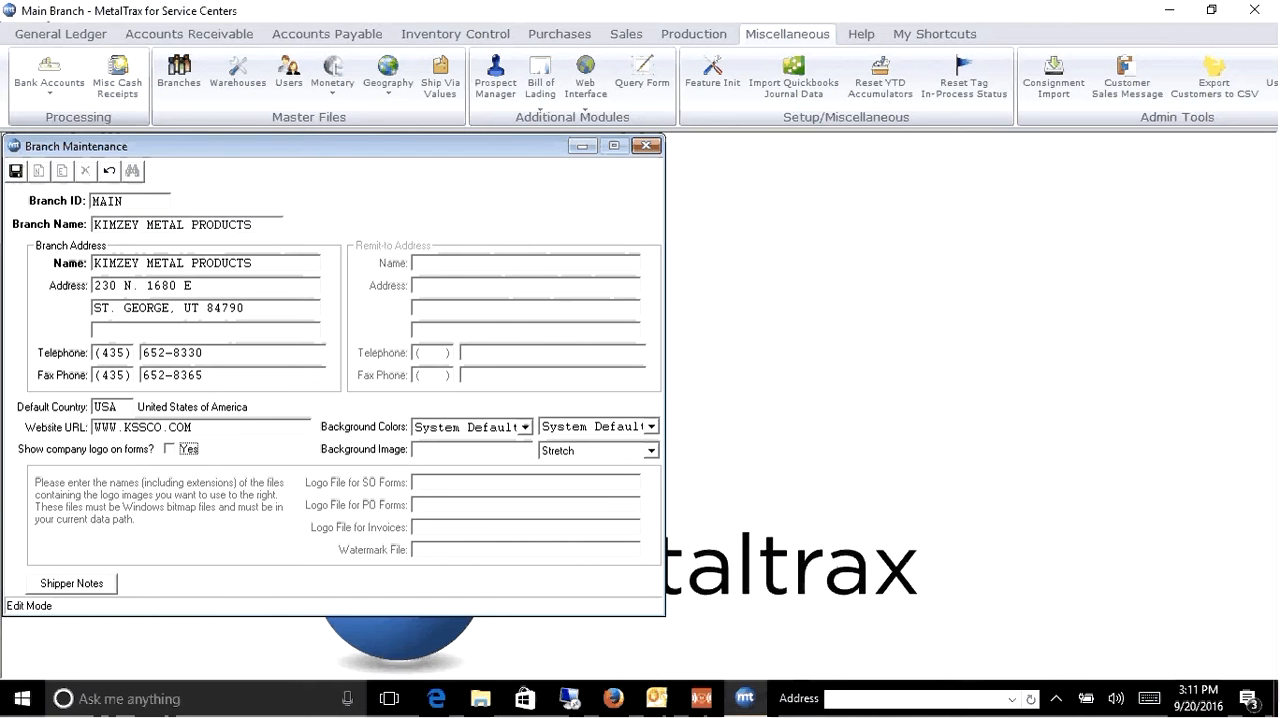
left_click(172, 451)
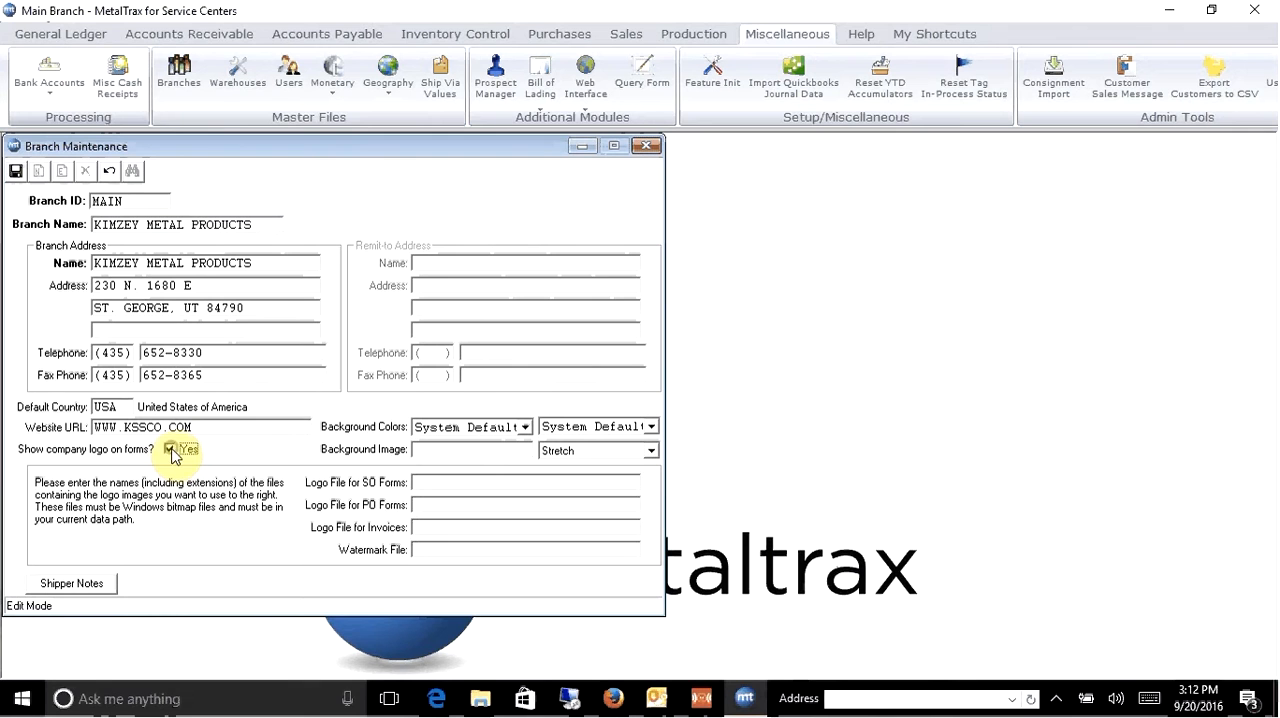
left_click(465, 480)
left_click(172, 451)
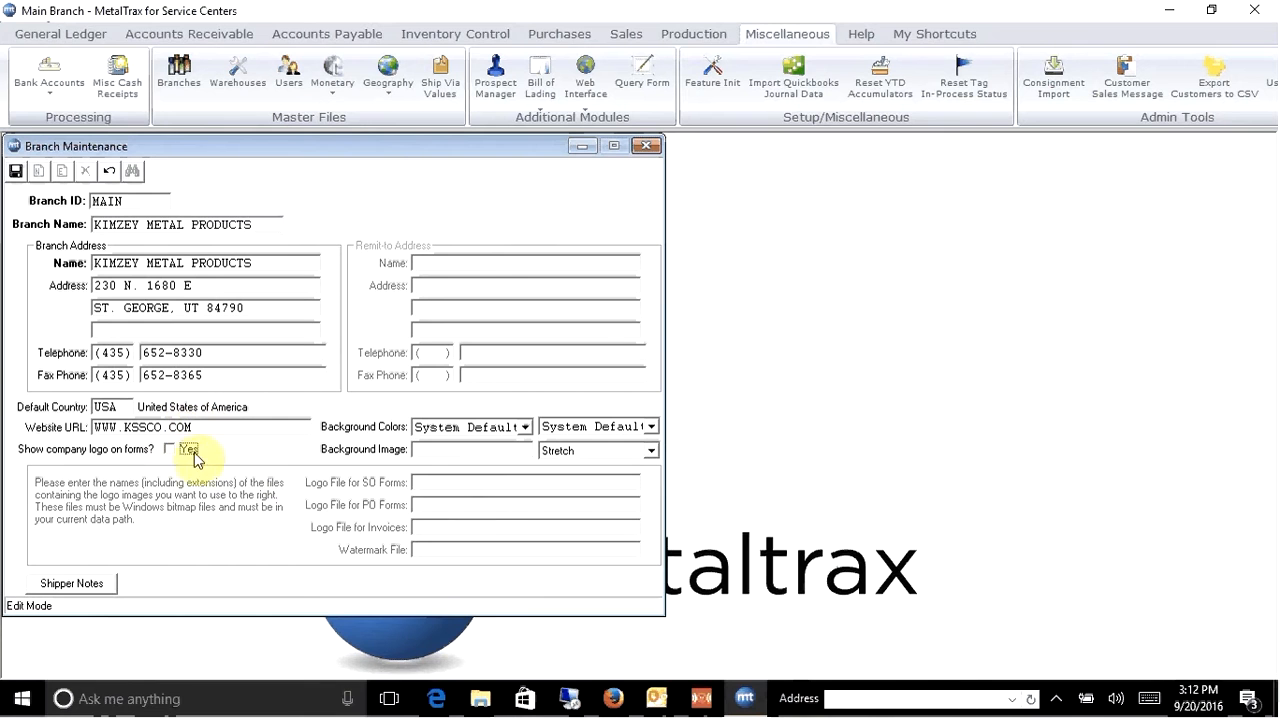
- Save the MAIN branch record and close Branch Maintenance
left_click(17, 172)
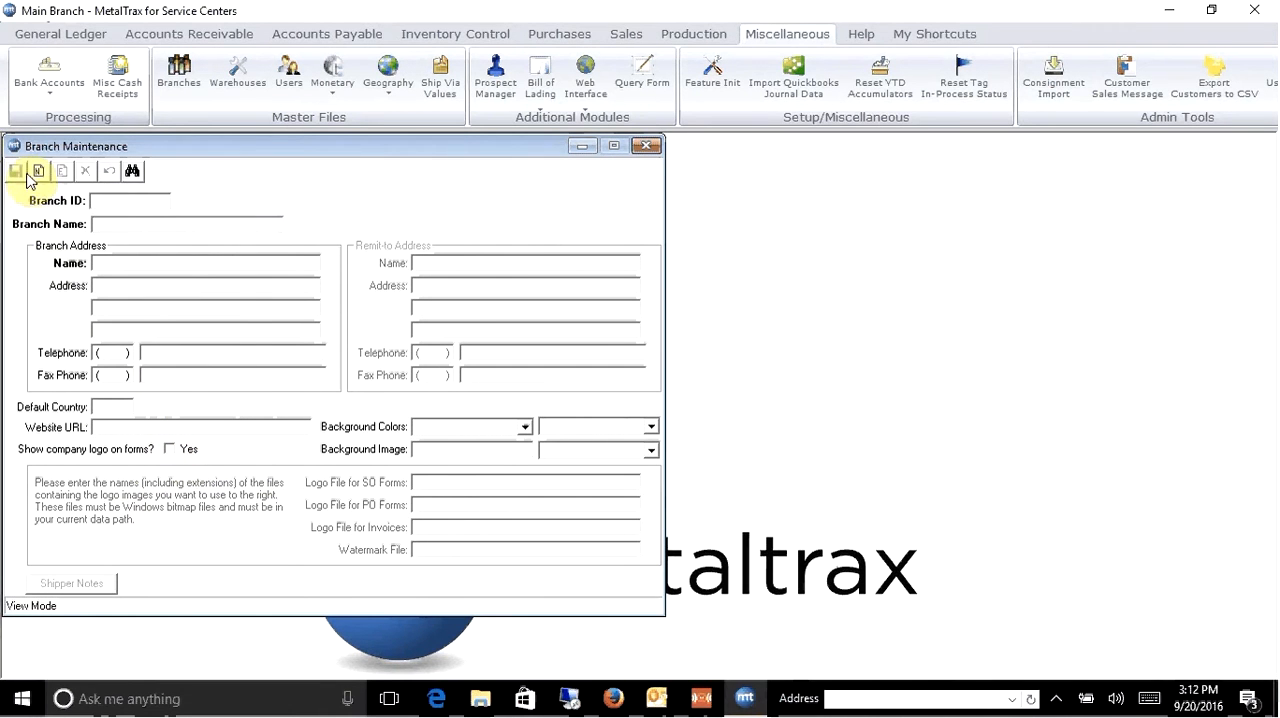
left_click(648, 150)
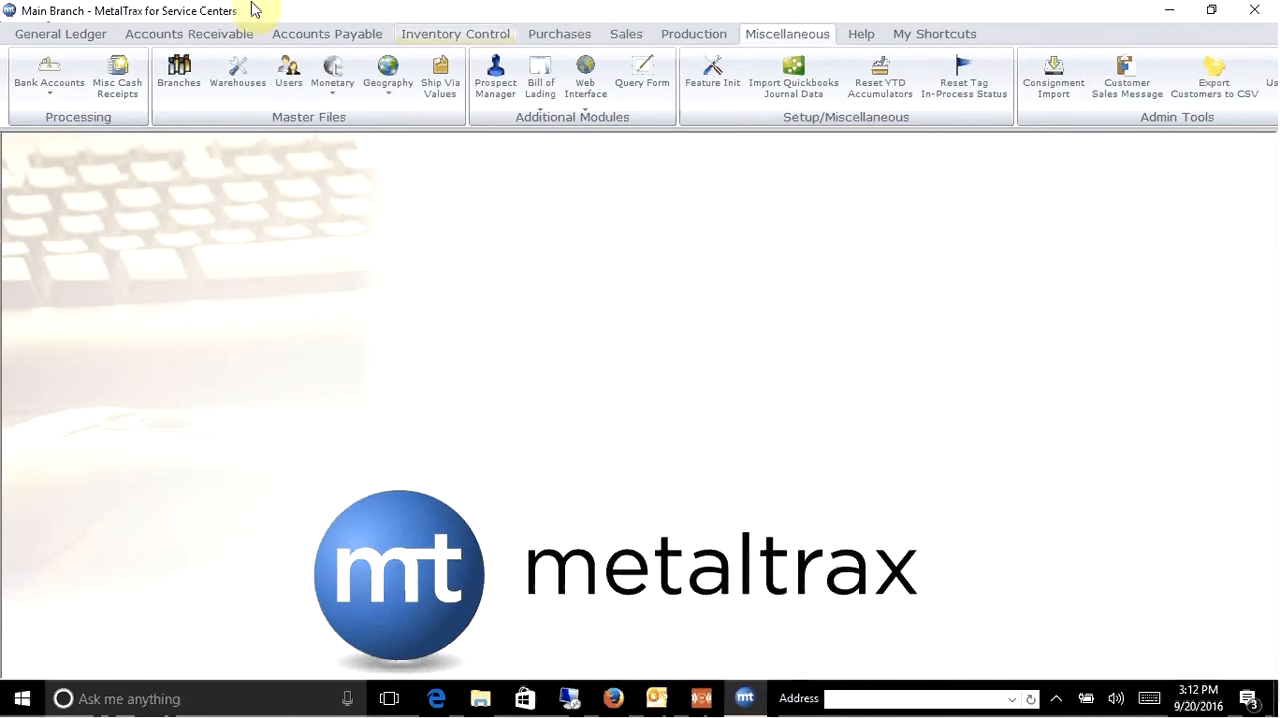
- Open the warehouse record with ID MAIN in Warehouse Maintenance
left_click(238, 82)
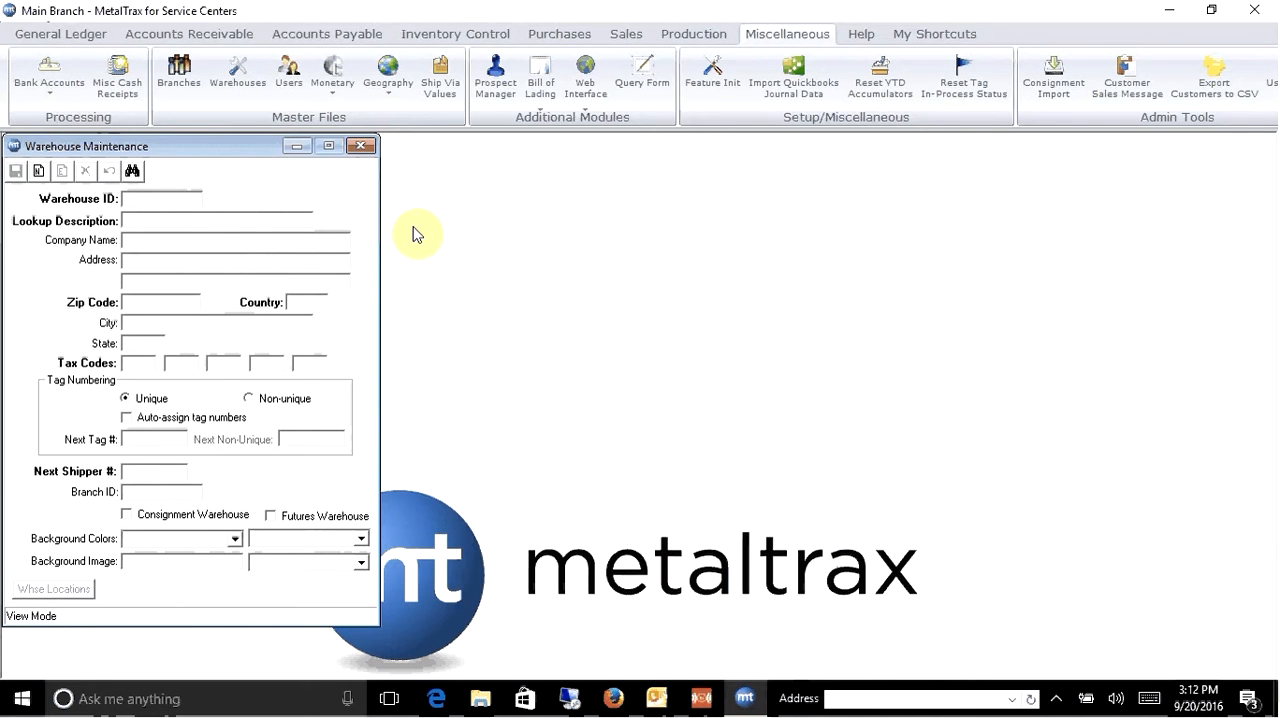
type("MAIN")
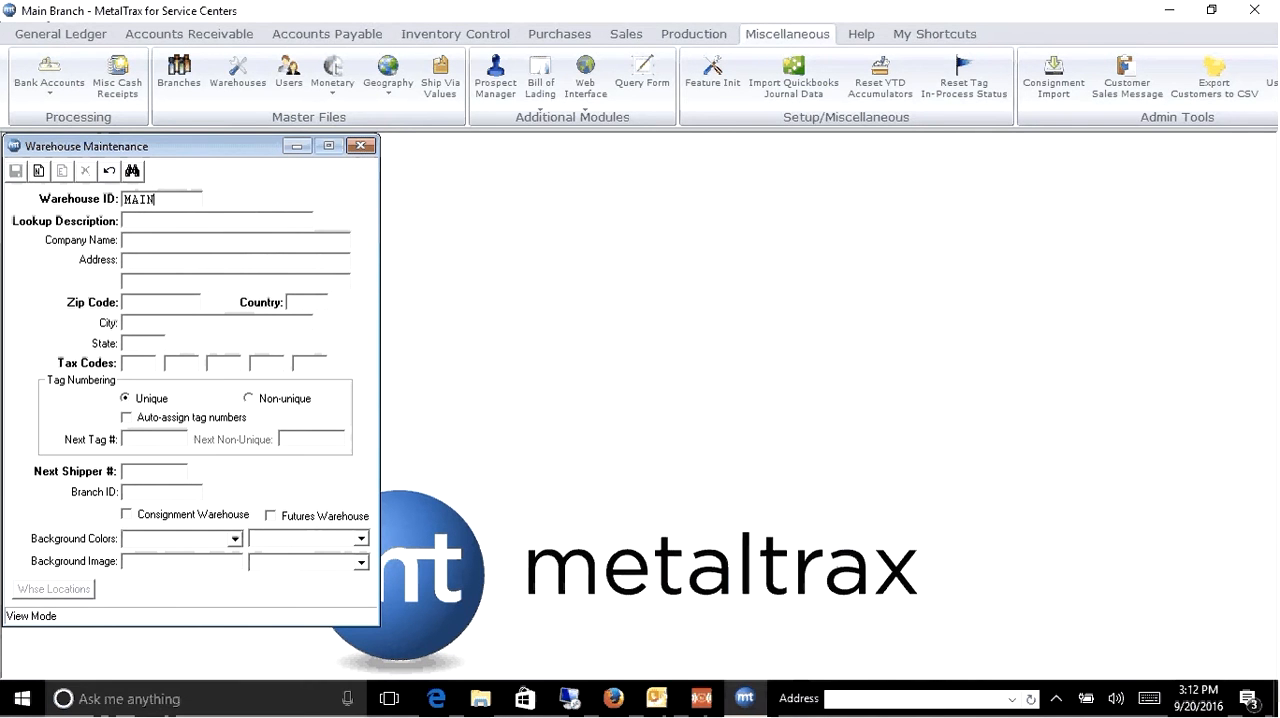
key("Return")
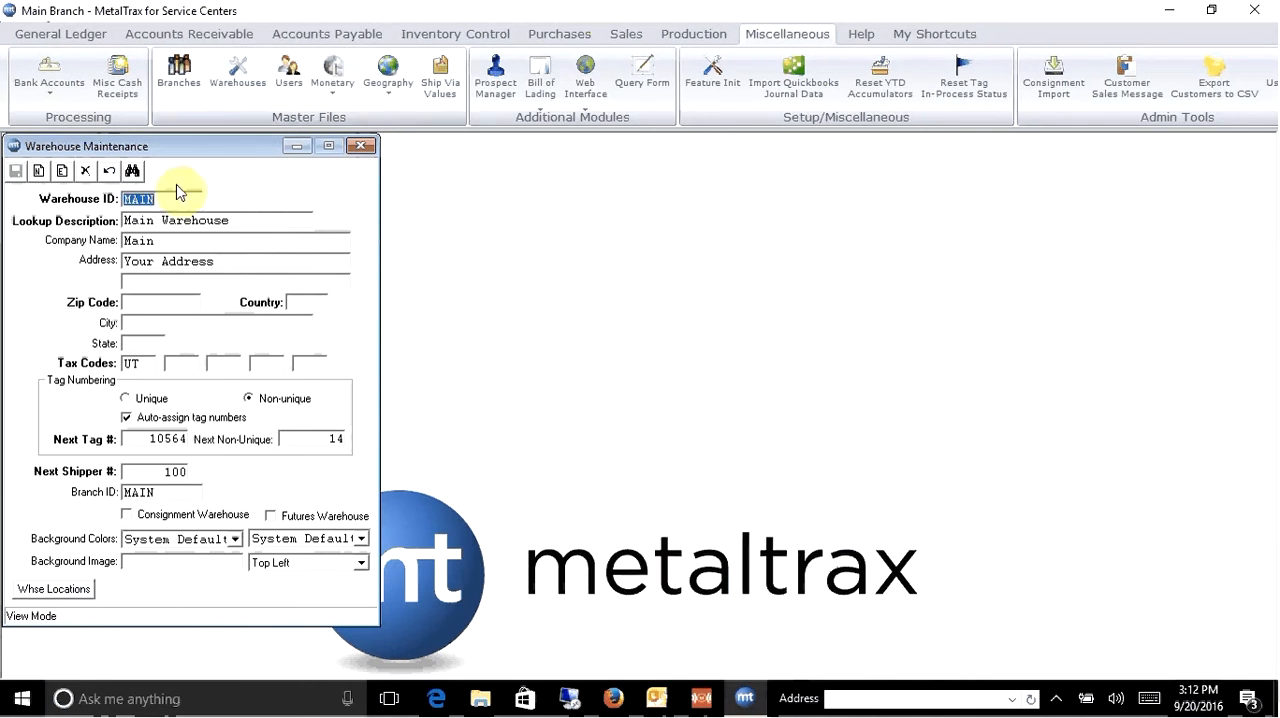
- Edit the MAIN warehouse record and set its lookup description to KIMZEY METAL PRODUCTS
left_click(62, 171)
type("KIMZEY")
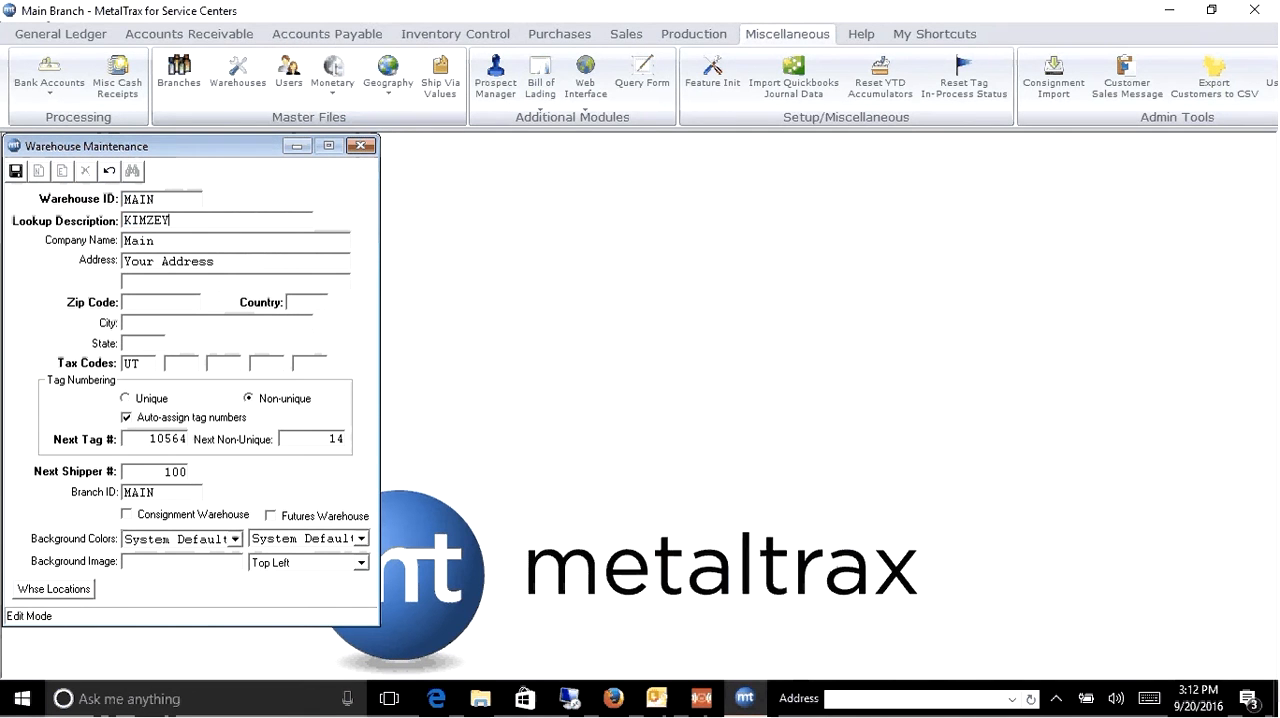
type(" METAL PRODUCTS")
key("Tab")
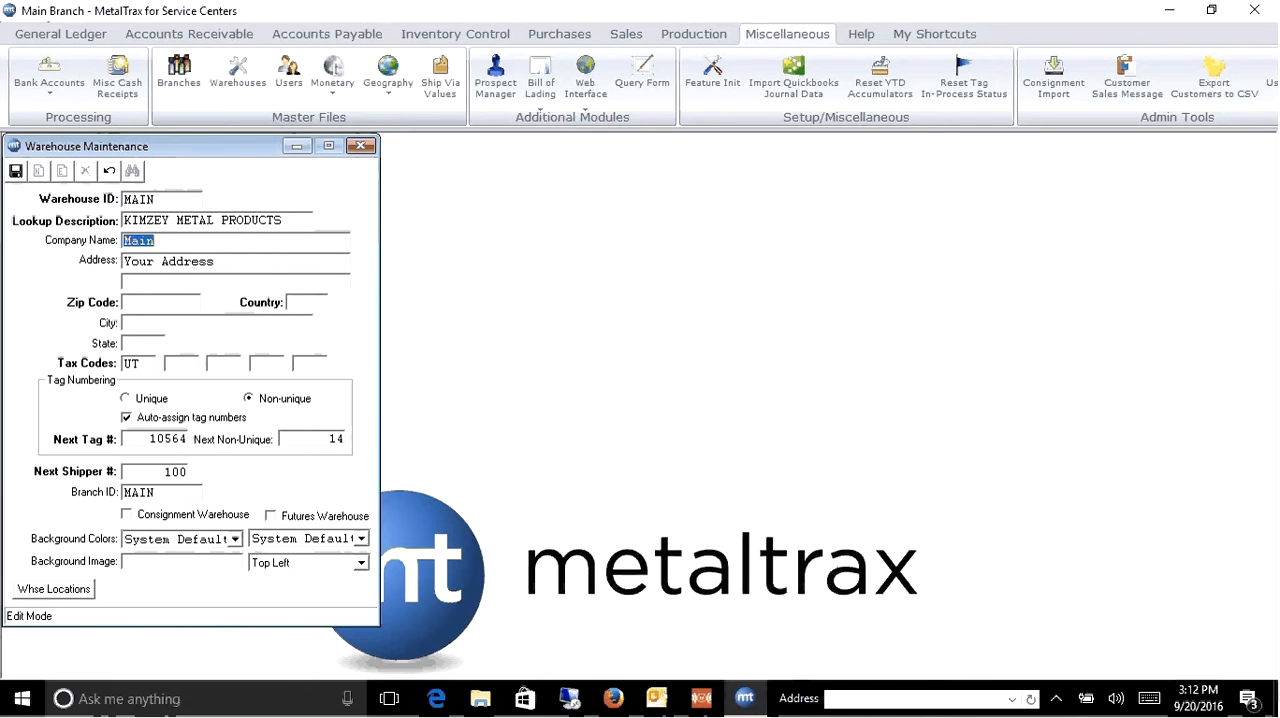
- Set the MAIN warehouse's company name to KIMZEY METAL PRODUCTS
type("KIMZEY METAL PRODUC")
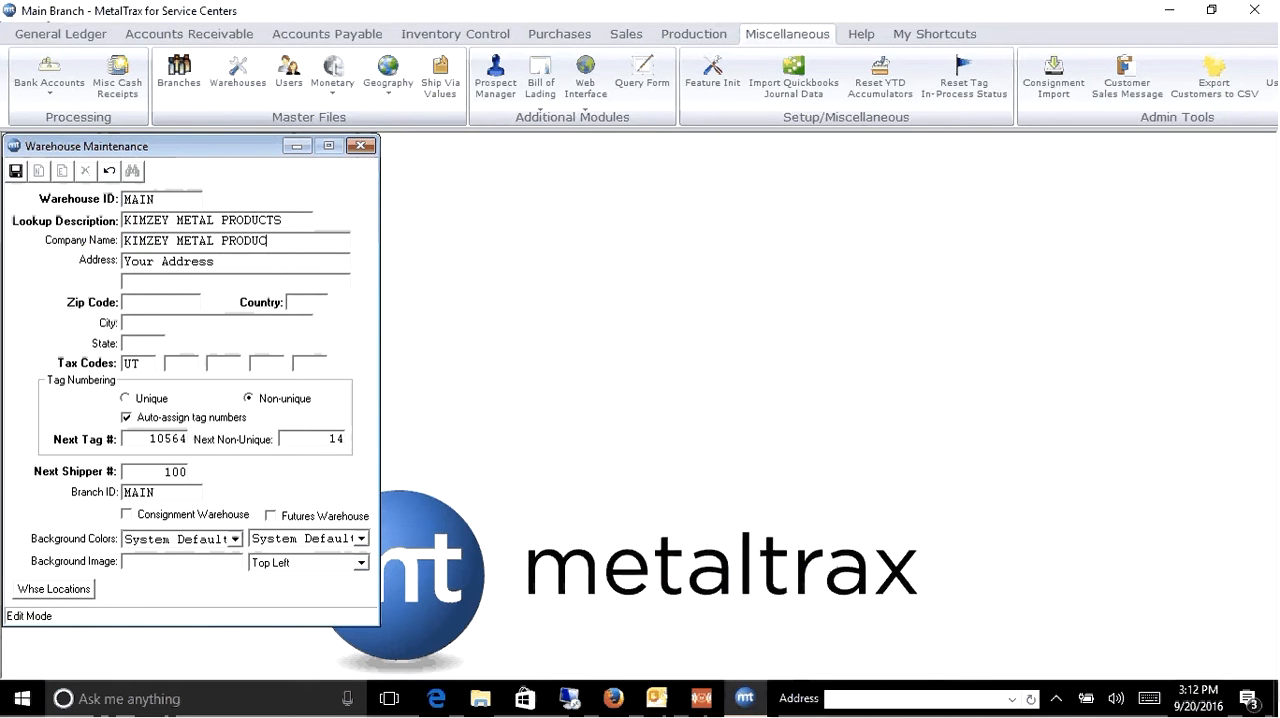
type("TS")
key("Tab")
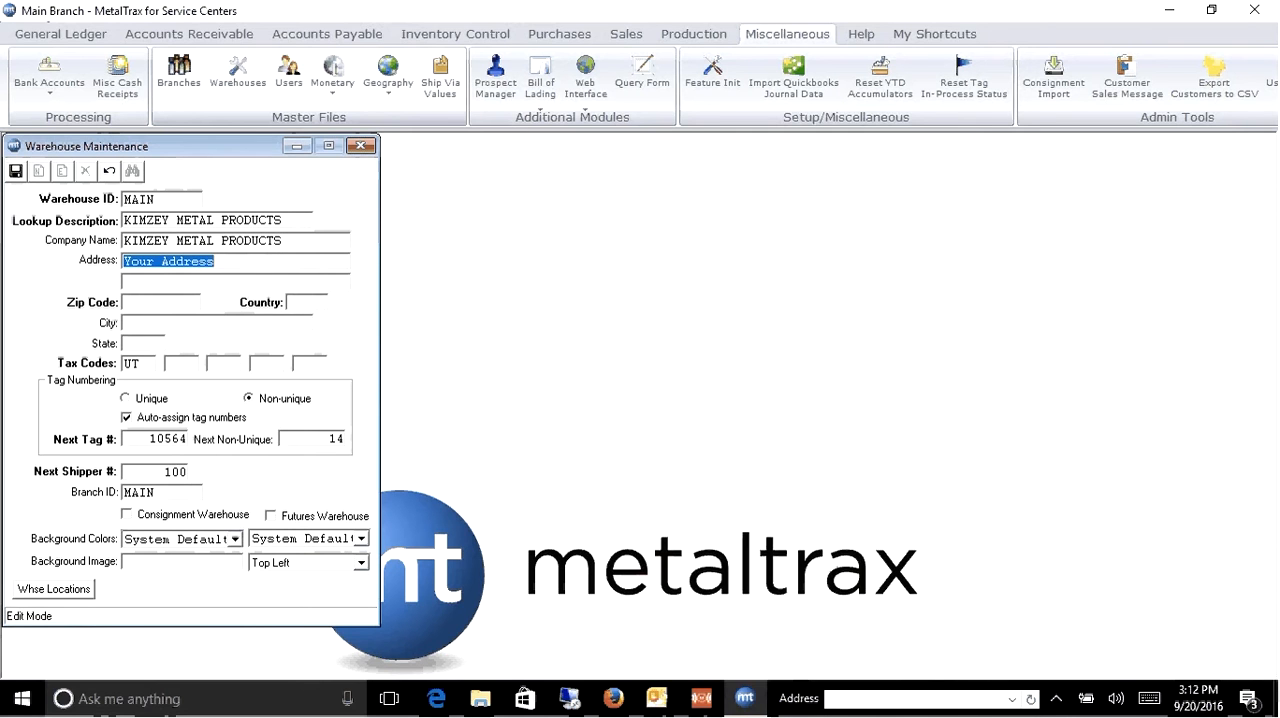
- Replace the placeholder address with the warehouse's street address, and enter its building on the second address line
type("2")
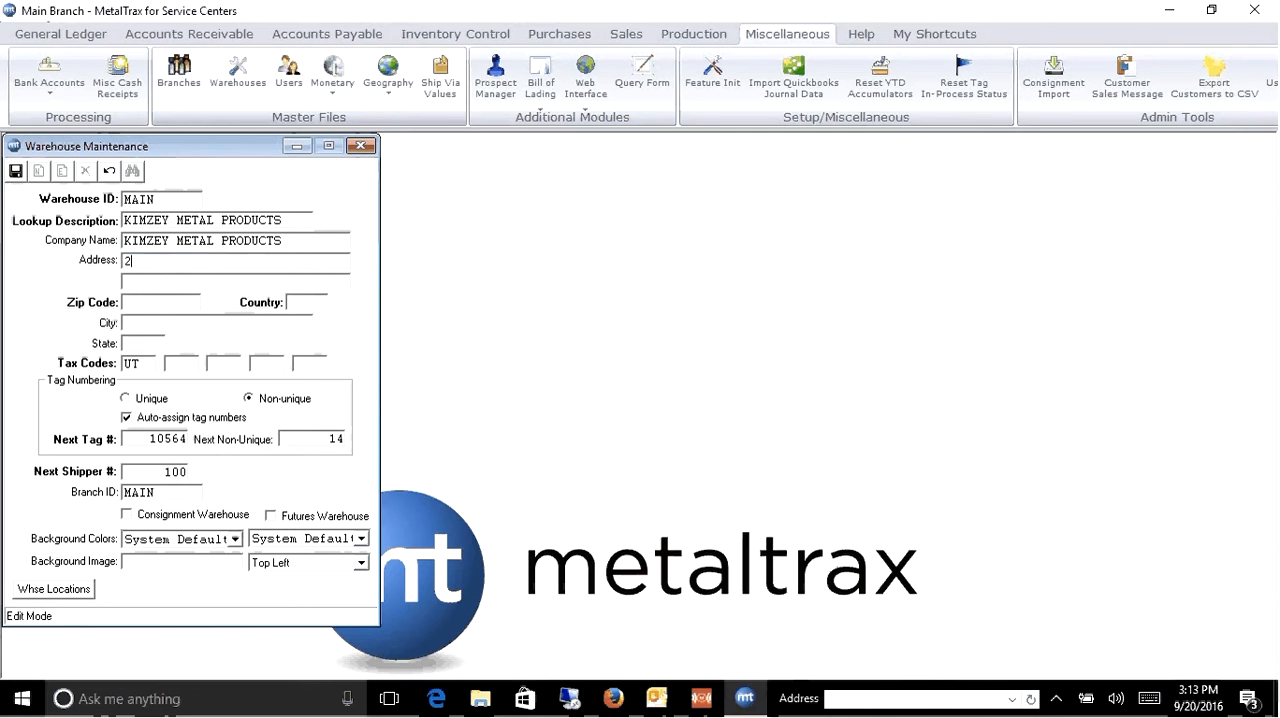
type("30 N. 1680 EA")
key("BackSpace")
type("BLDG S1")
key("Tab")
- Enter the warehouse's zip code with USA as the country, and clear the first tax code
type("8")
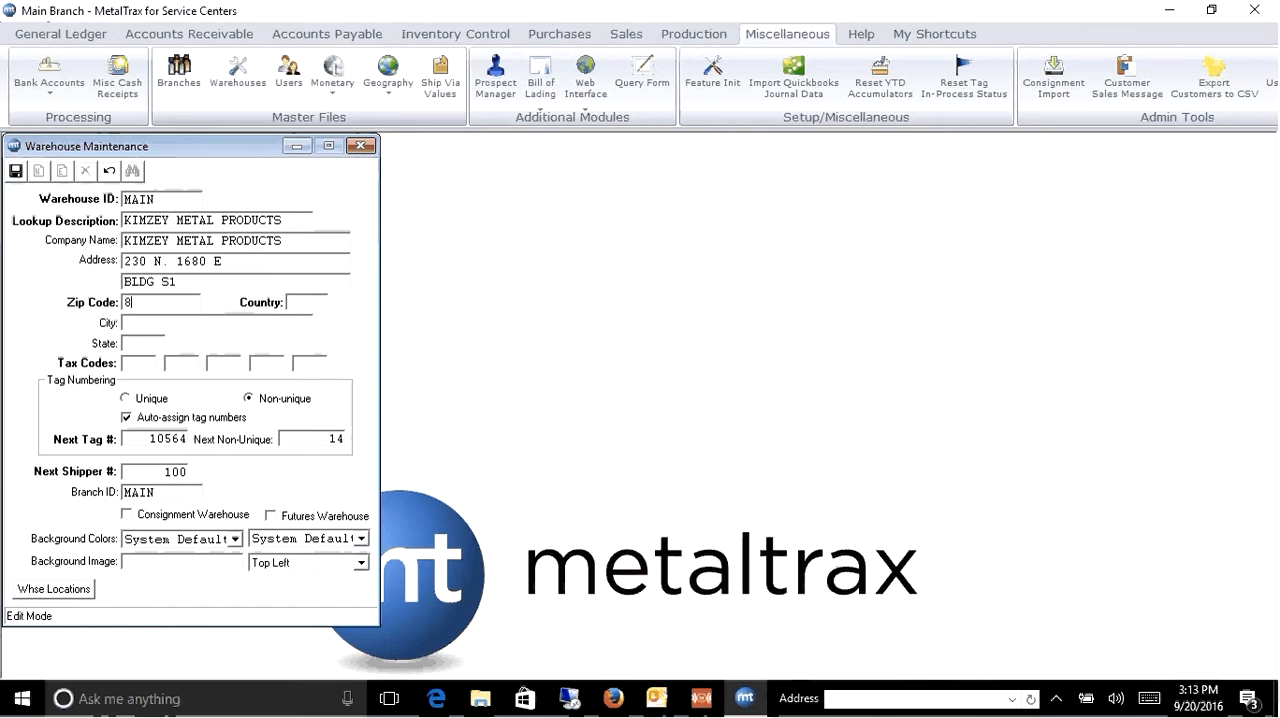
type("4790")
key("Tab")
type("USA")
key("Tab")
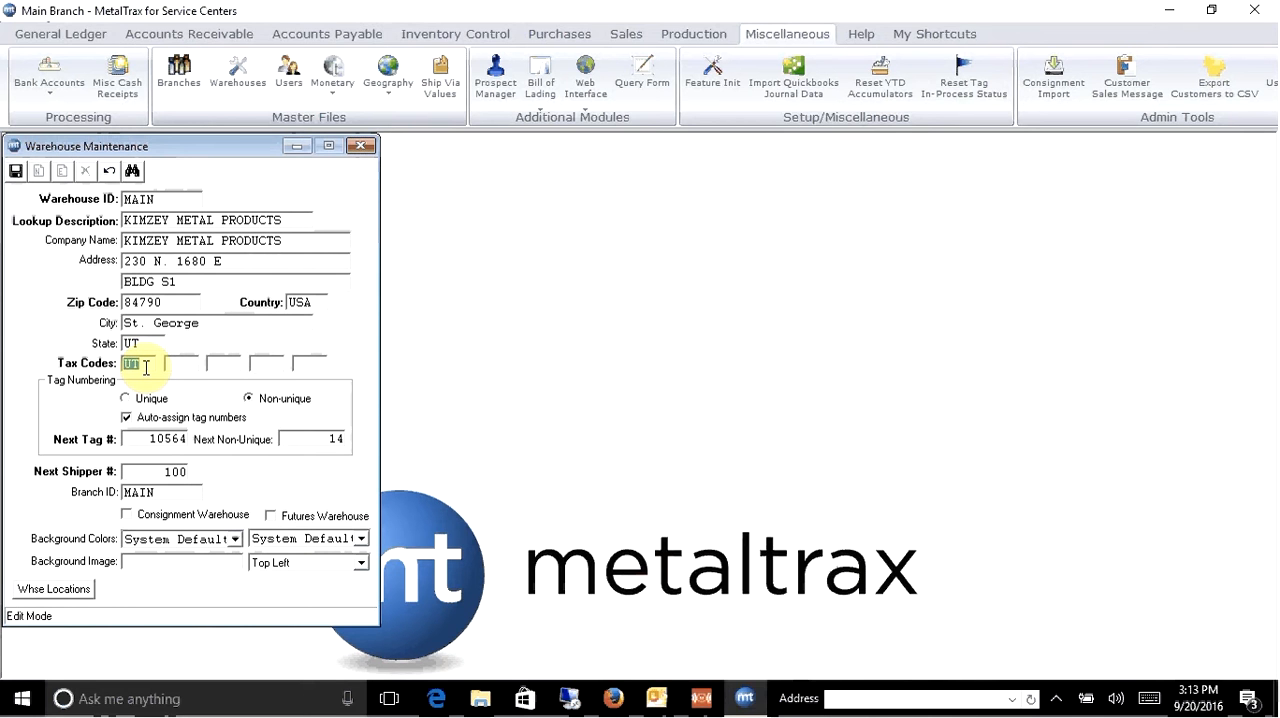
key("Delete")
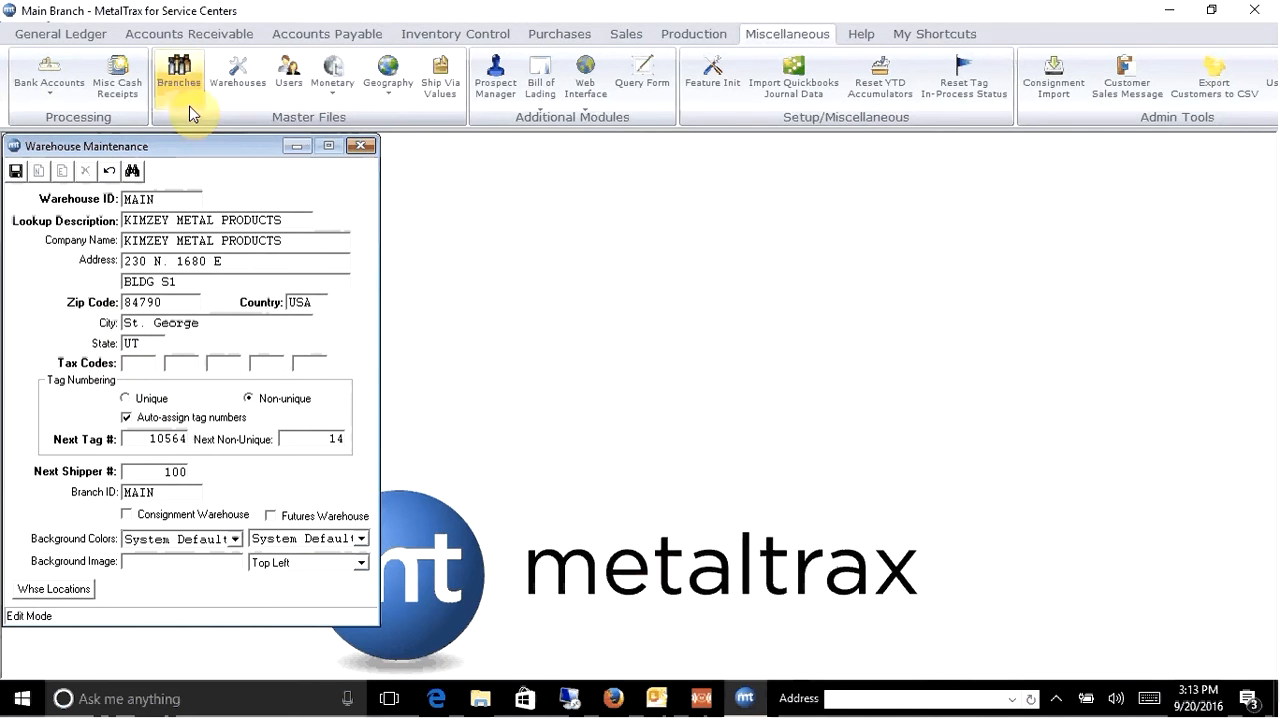
- Start a new sales tax code NT with description NON TAXABLE, forms description TAX and a 0% tax rate
left_click(338, 88)
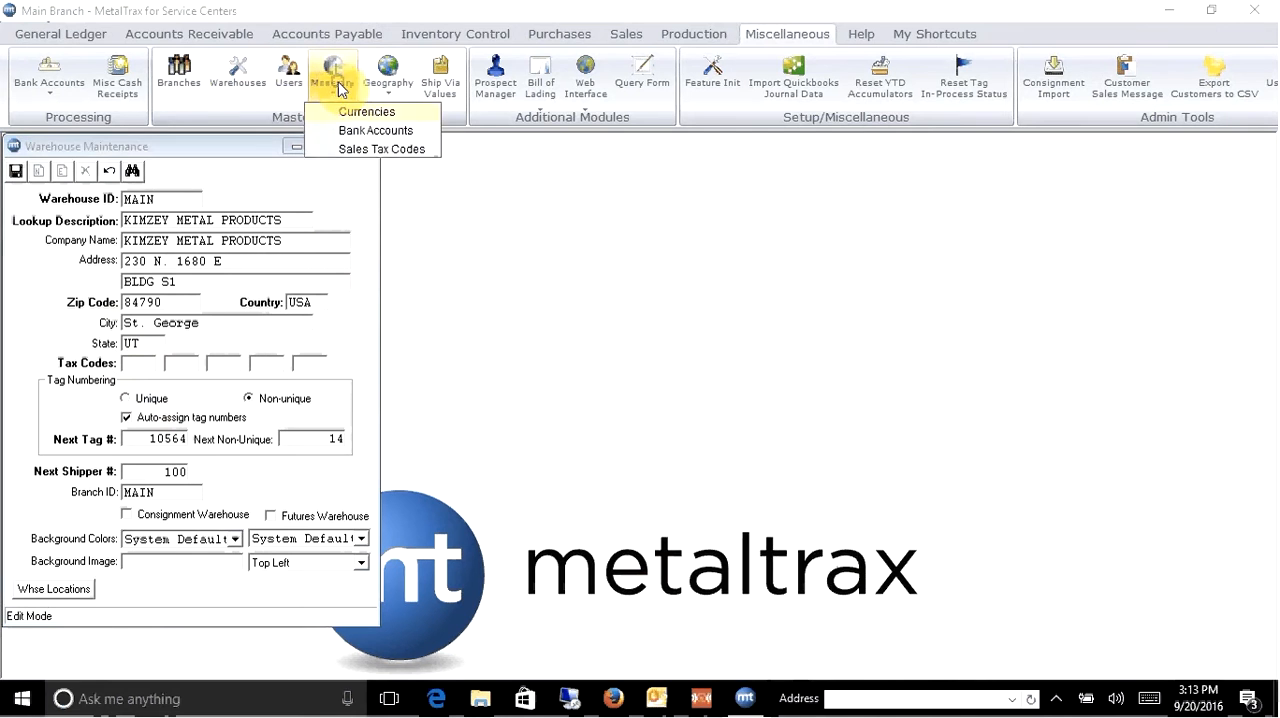
left_click(354, 150)
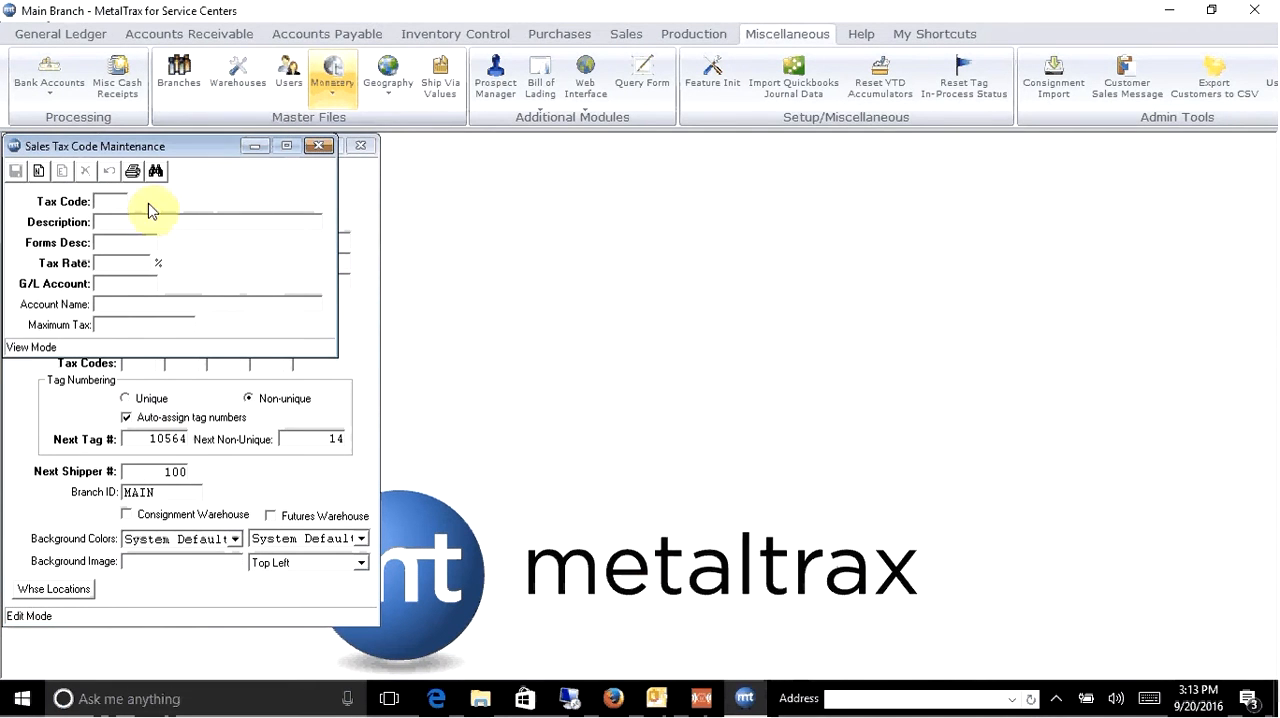
left_click(38, 171)
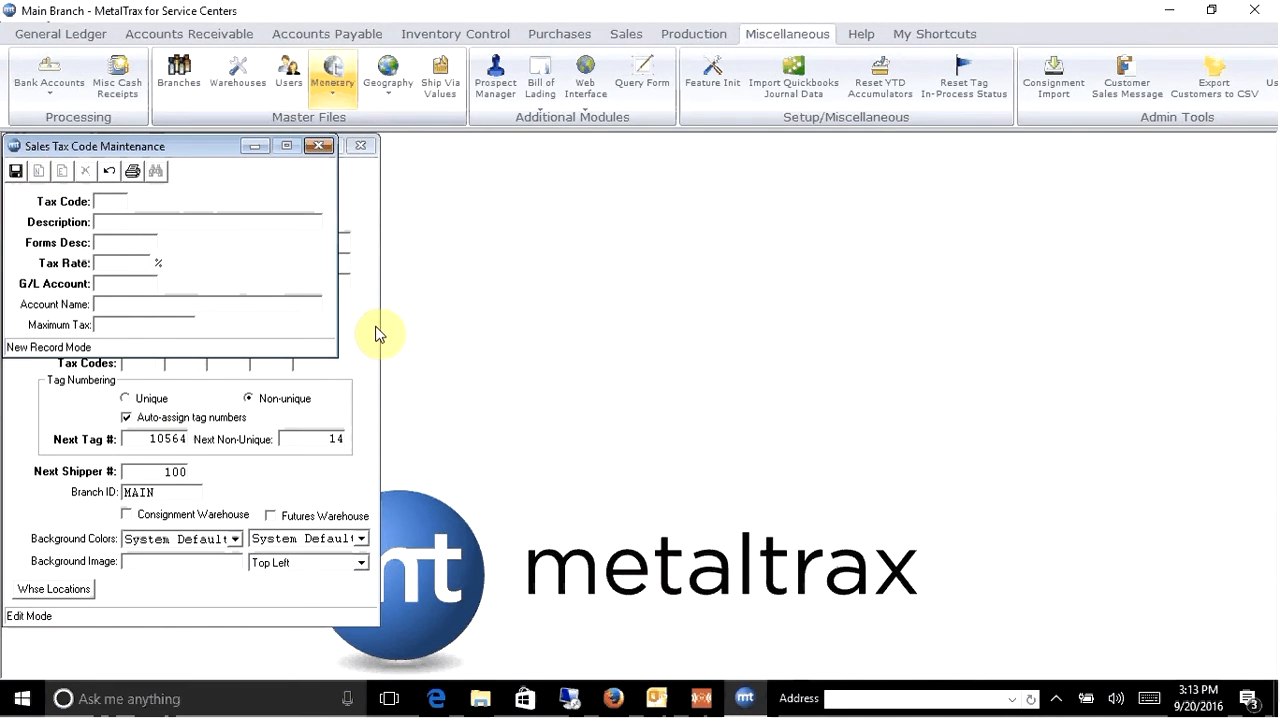
type("NT")
type("NON TAXABLE")
key("Tab")
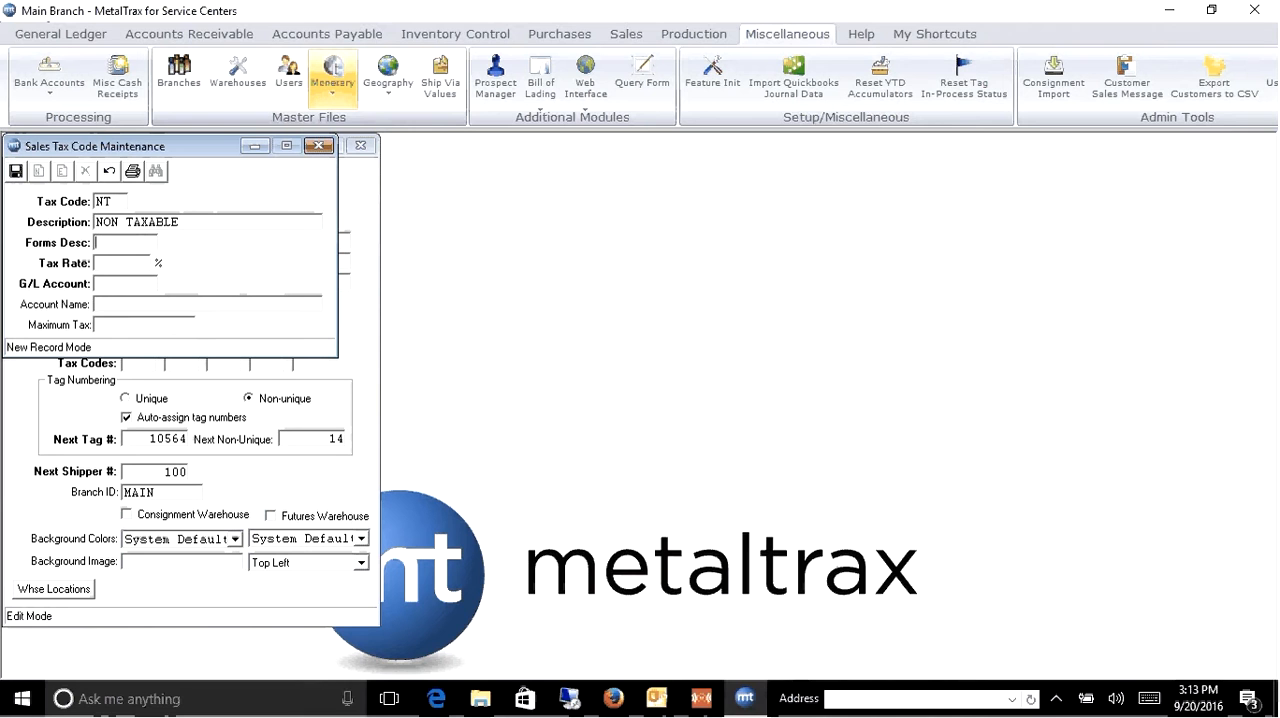
type("TAX")
key("Tab")
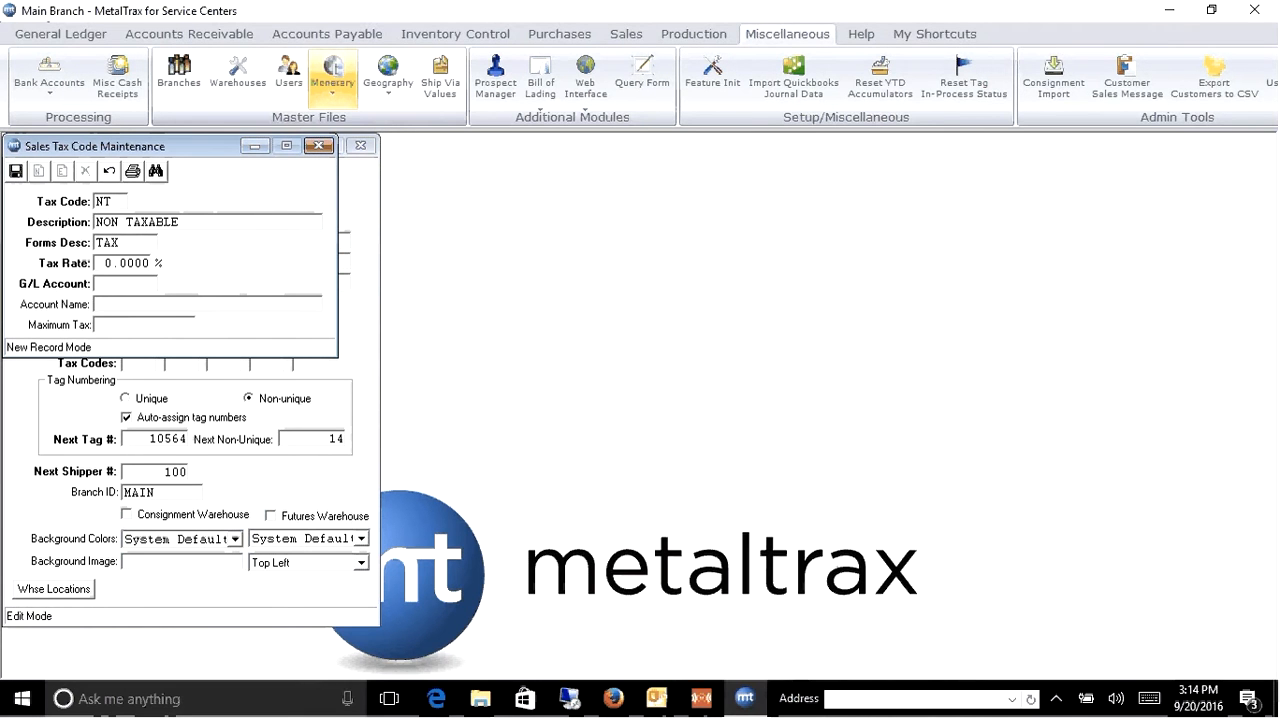
- Assign the Sales Tax Payable G/L account to tax code NT, leaving the maximum tax blank, and save the code and close its window
left_click(157, 172)
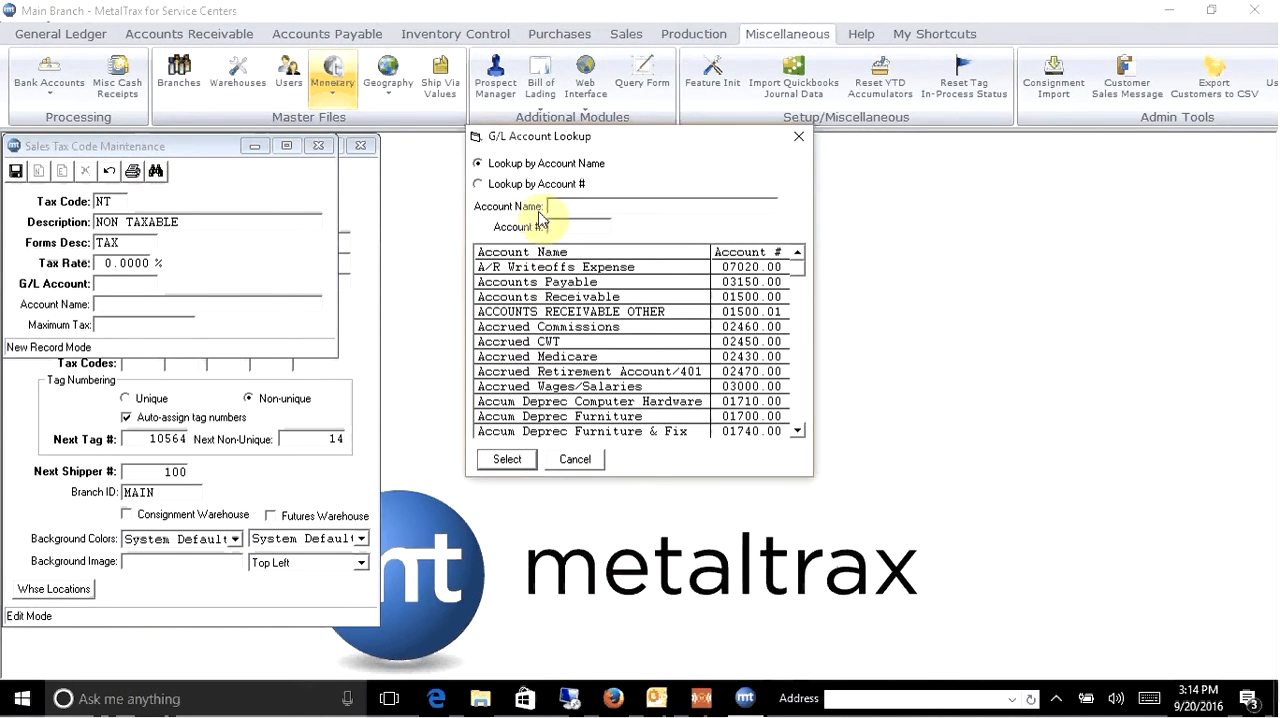
type("SALES")
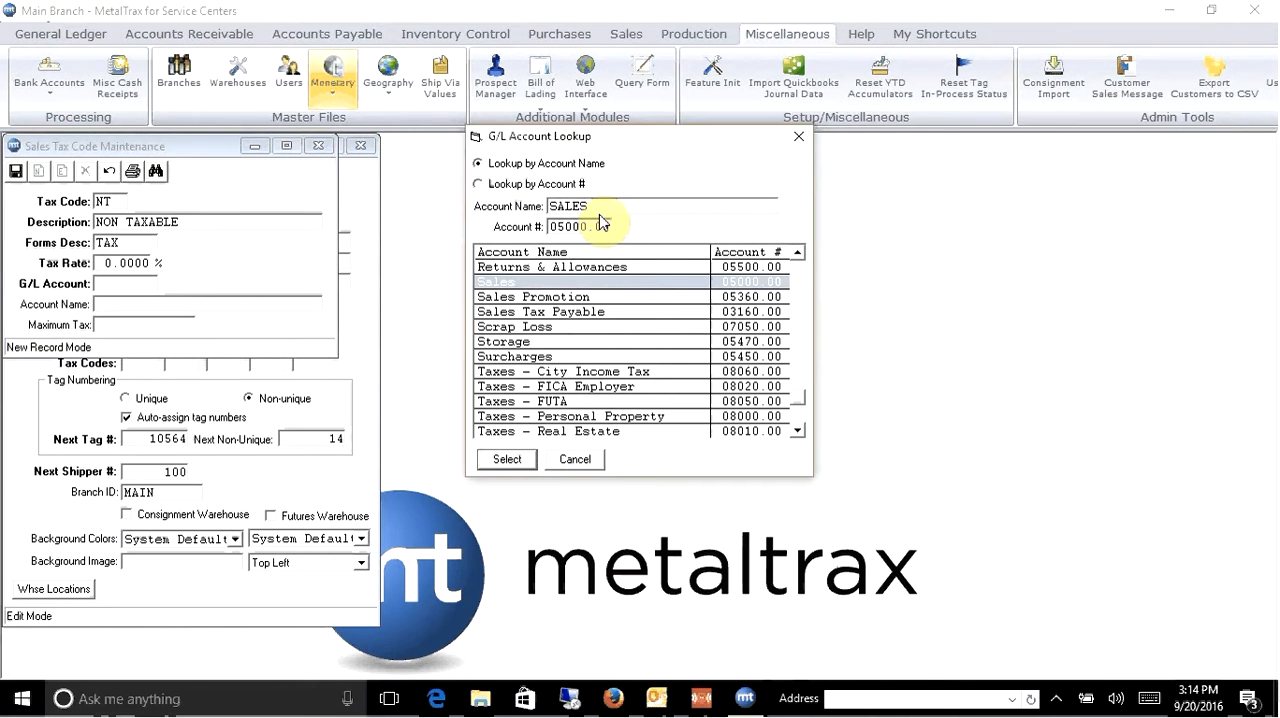
type(" TAX")
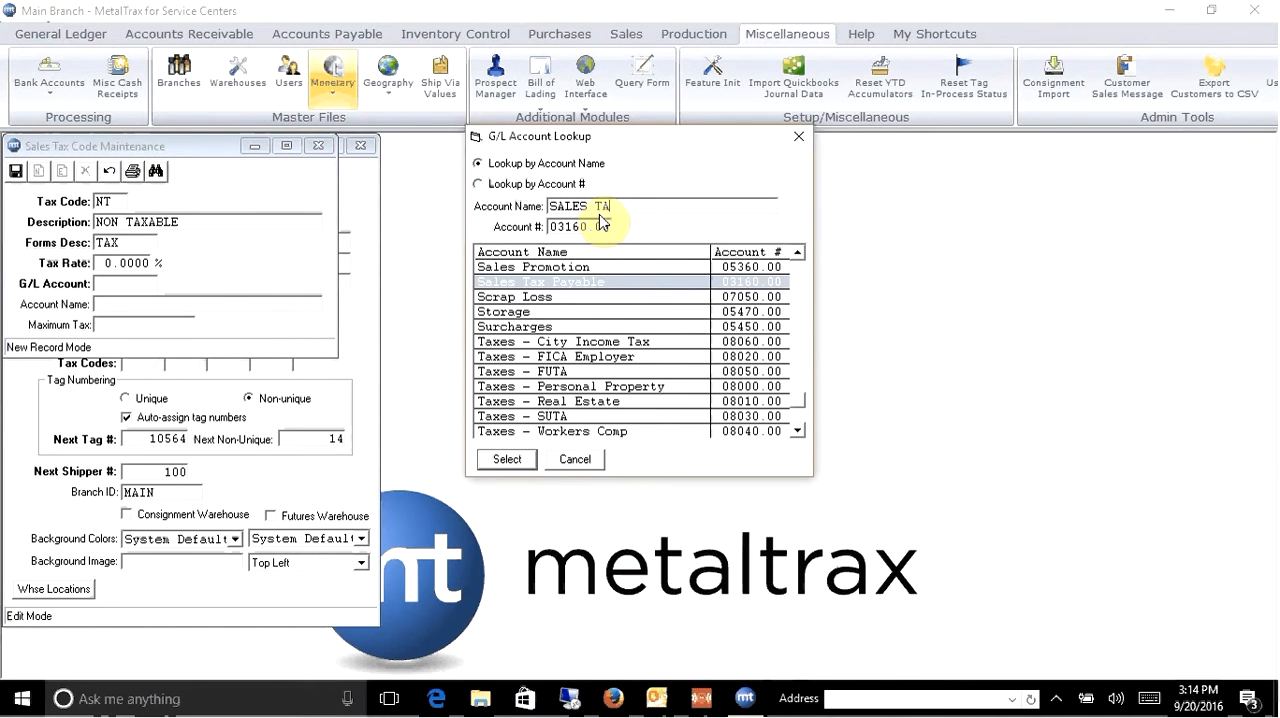
double_click(538, 285)
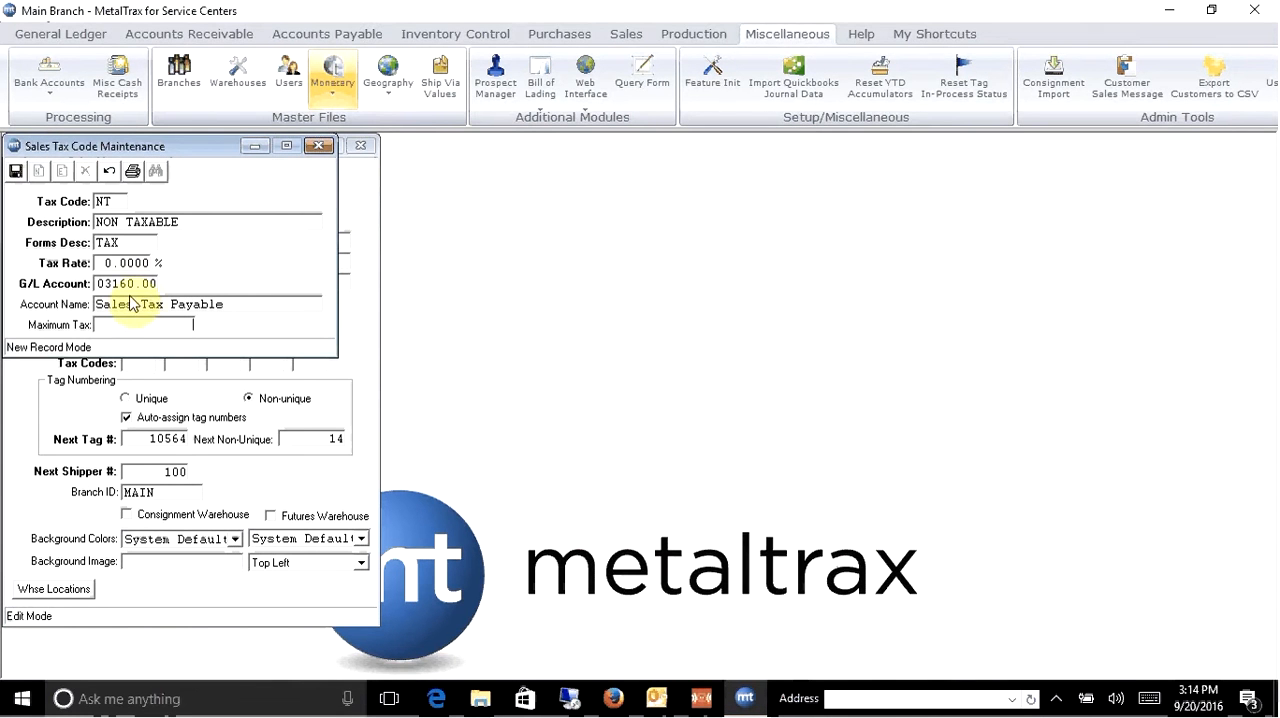
left_click(150, 324)
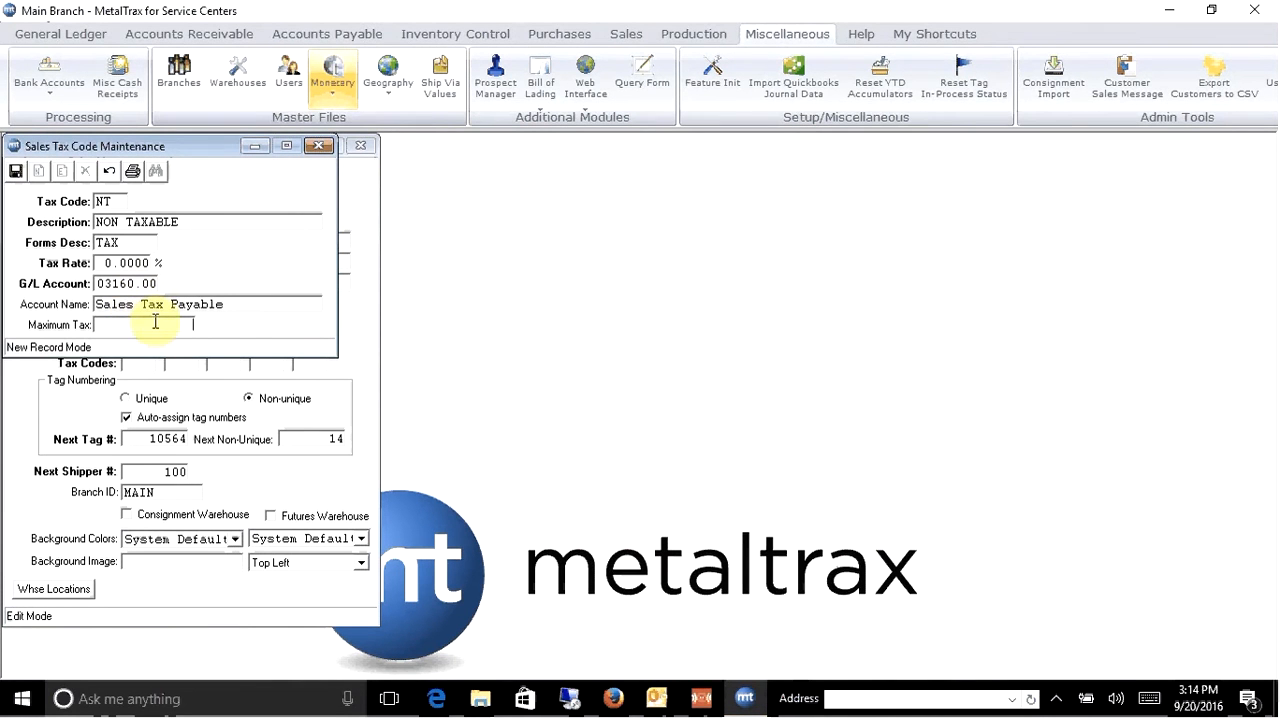
left_click(16, 172)
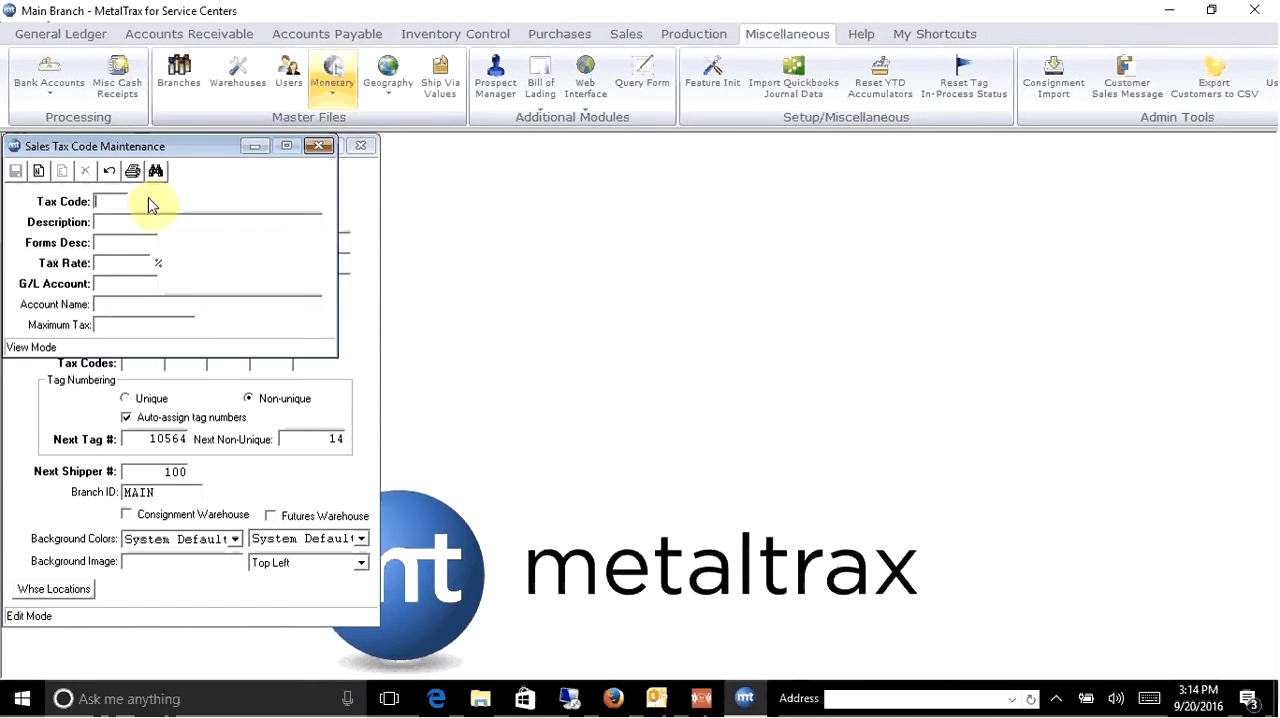
left_click(319, 145)
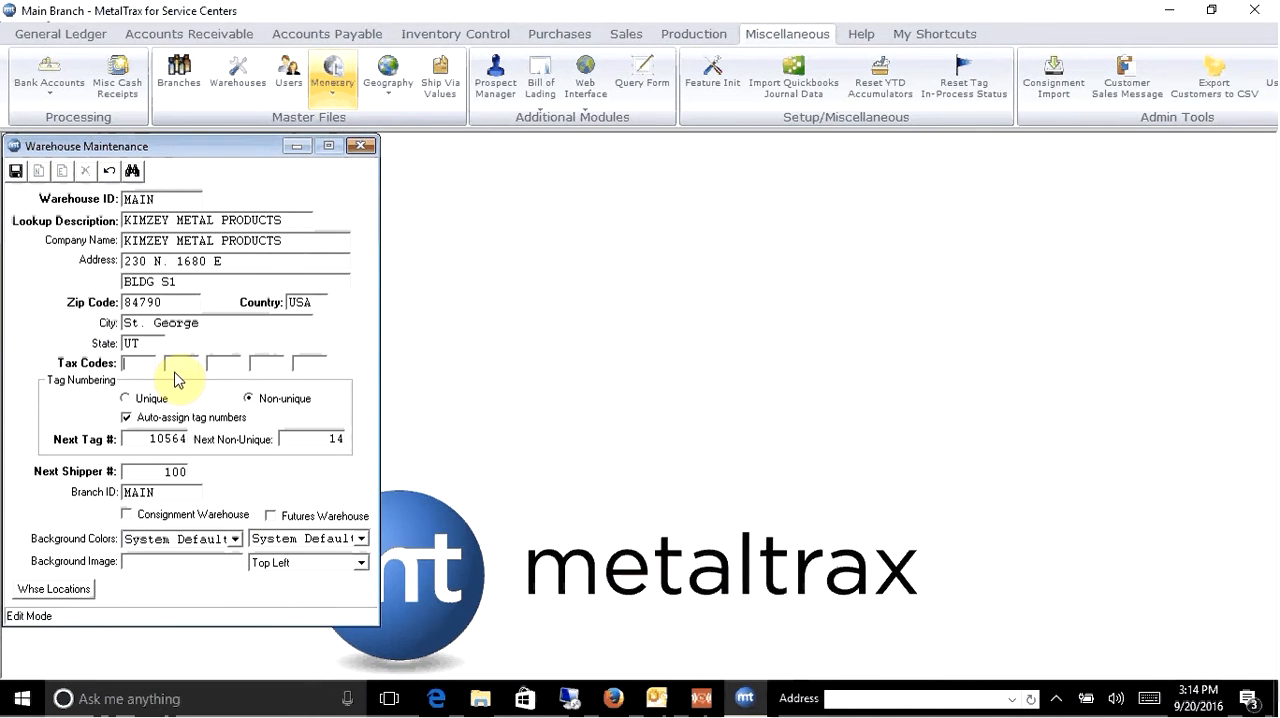
- Set the MAIN warehouse's first tax code to NT
type("NT")
key("Tab")
key("Tab")
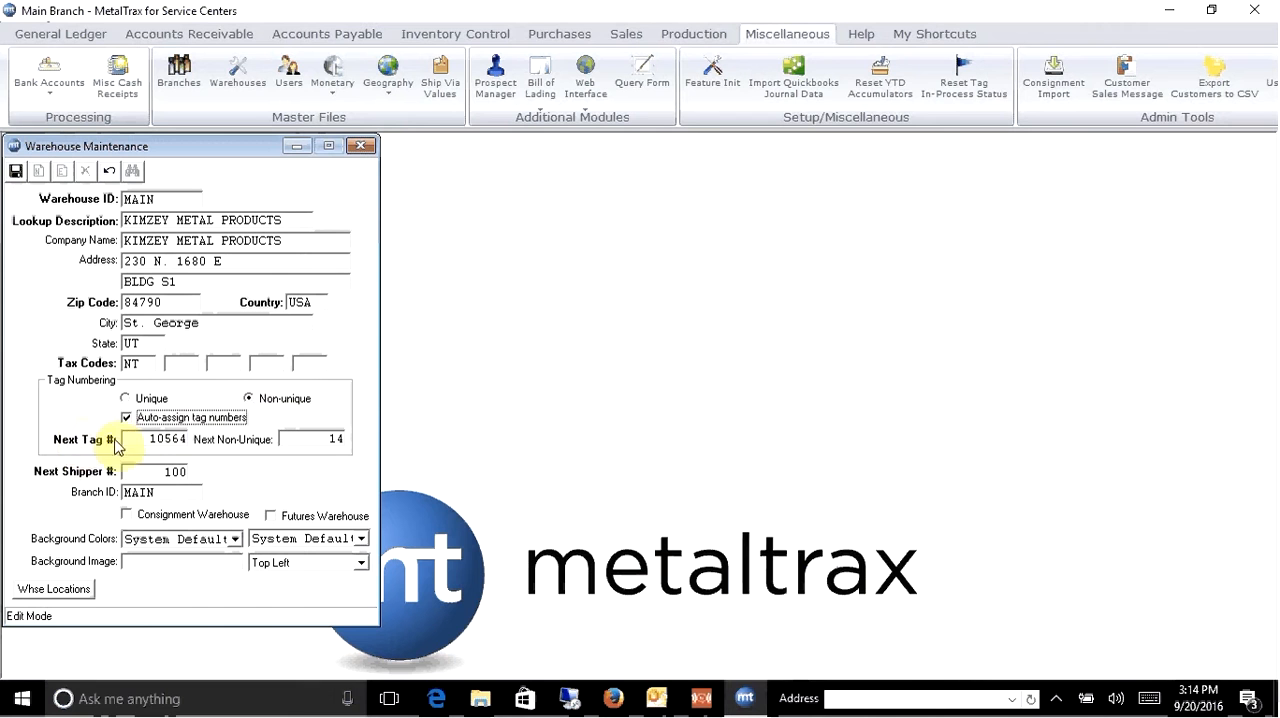
- Set both the next tag number and the next non-unique number of the warehouse to 50000
left_click_drag(147, 438, 223, 440)
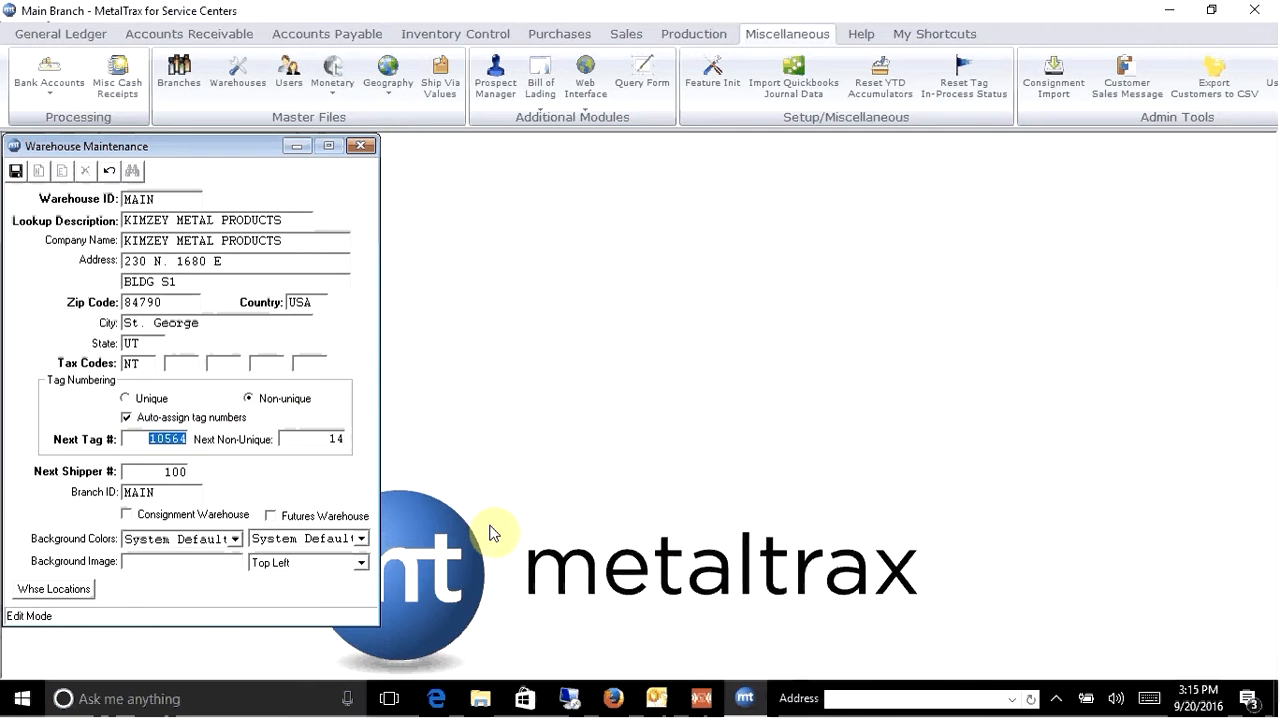
type("50000")
key("Tab")
type("50000")
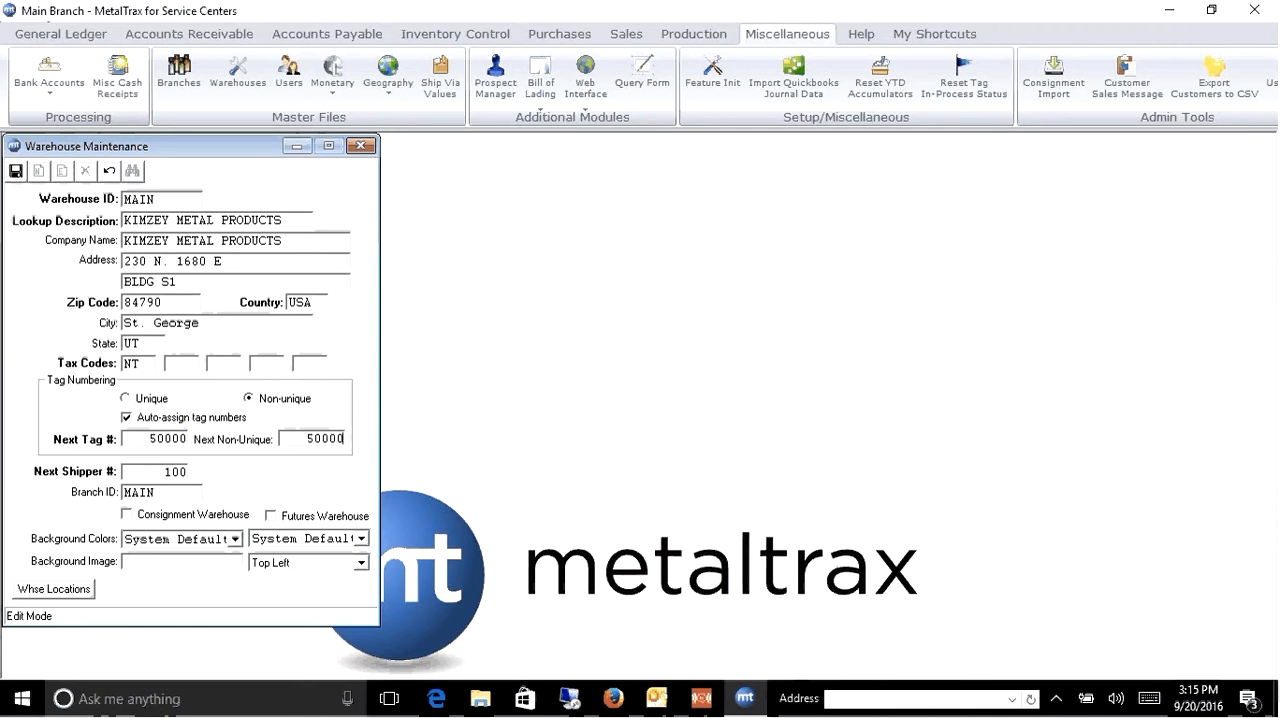
key("Tab")
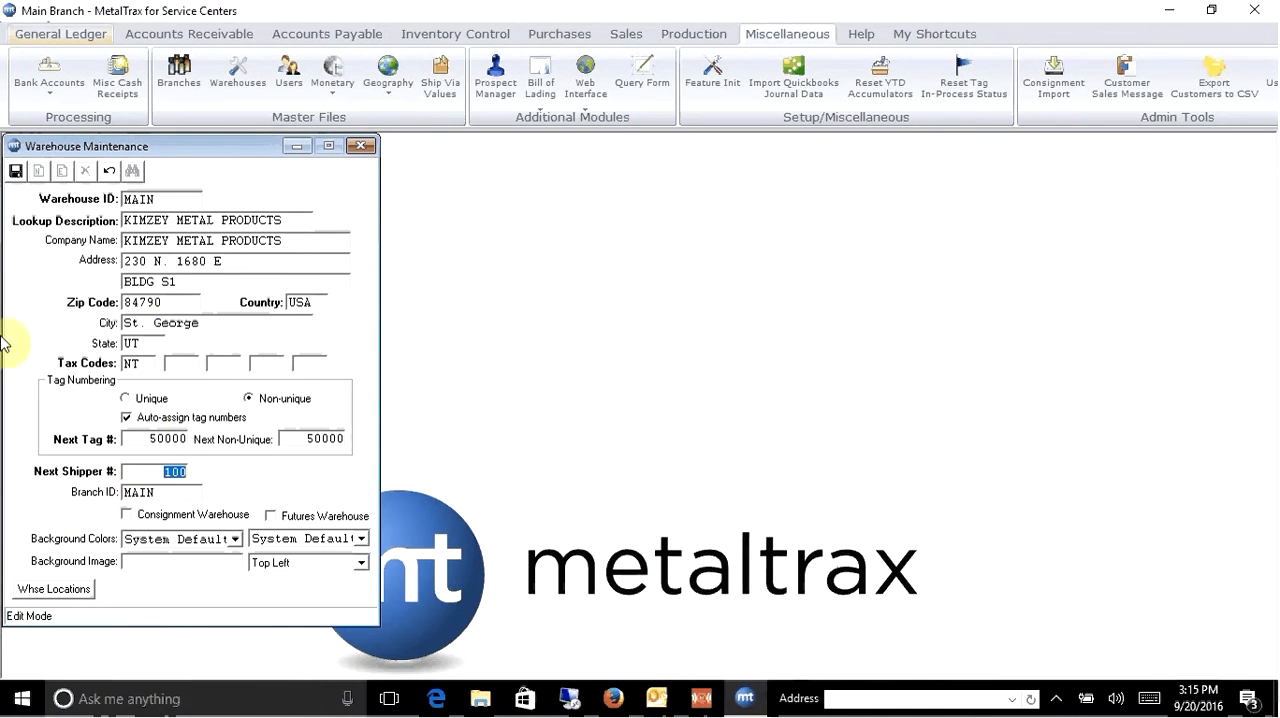
- Open the MAIN warehouse's locations and save a new location A-1
left_click(66, 588)
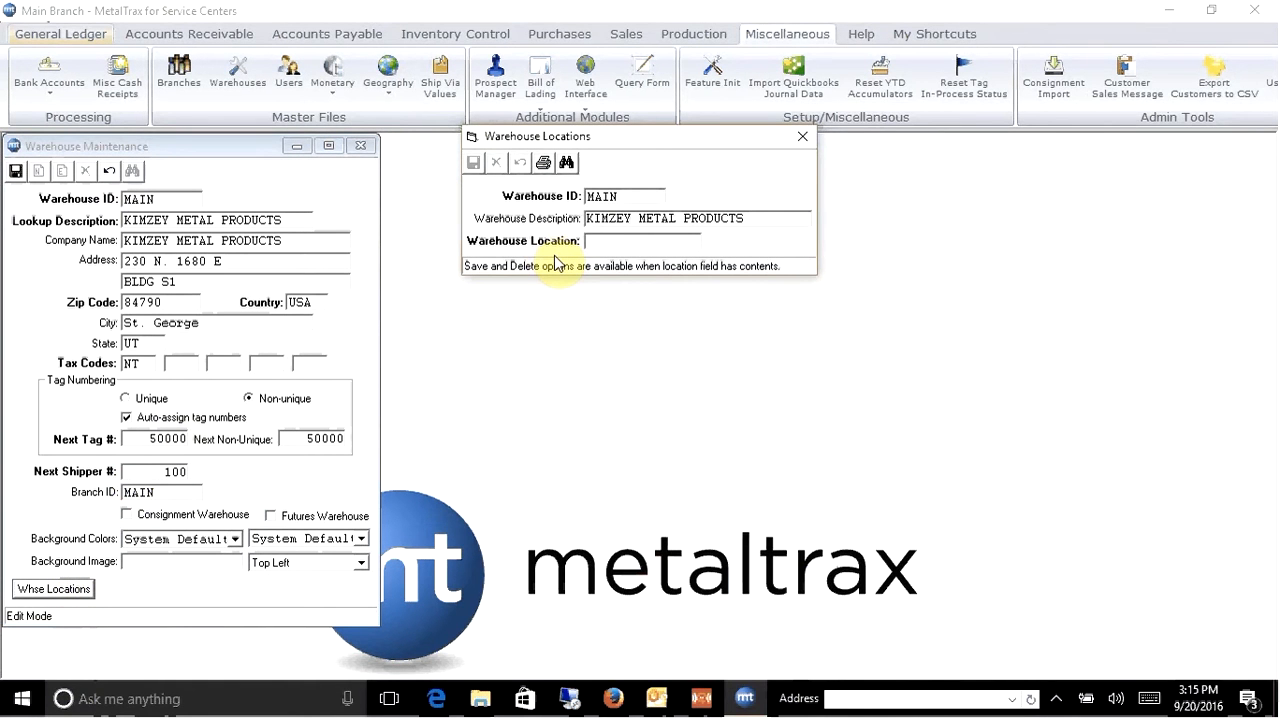
type("A")
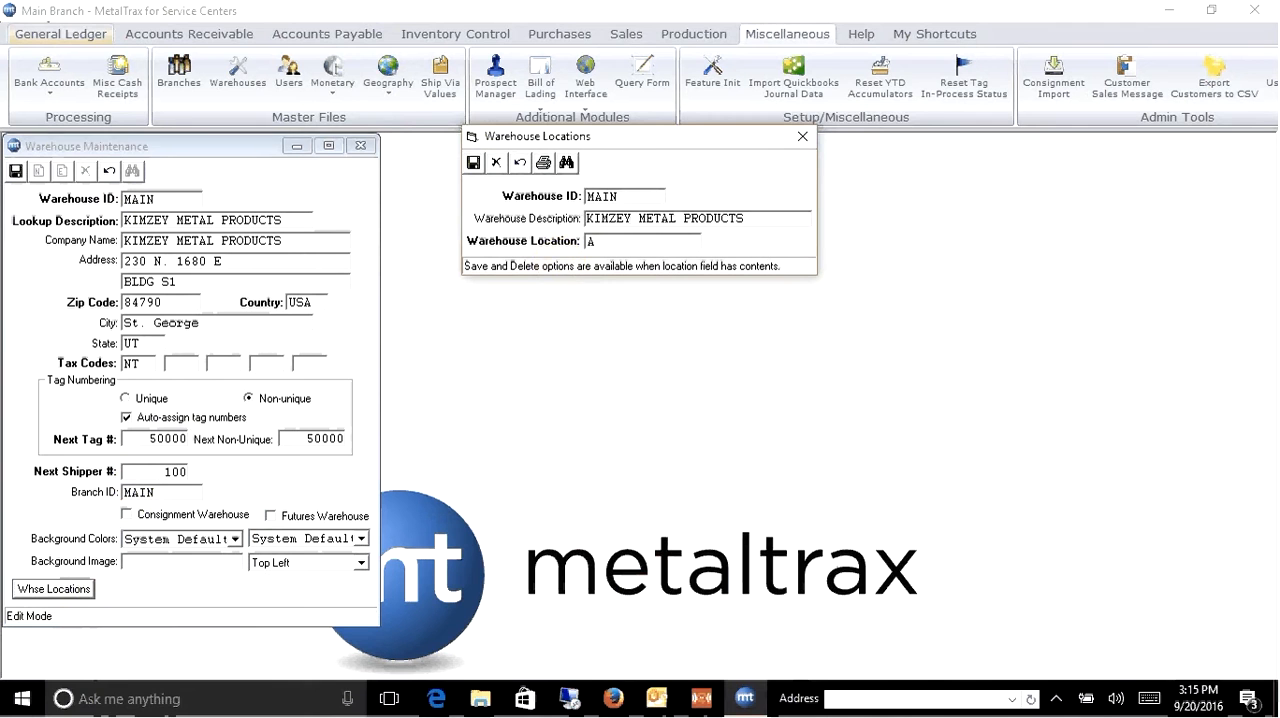
type("1")
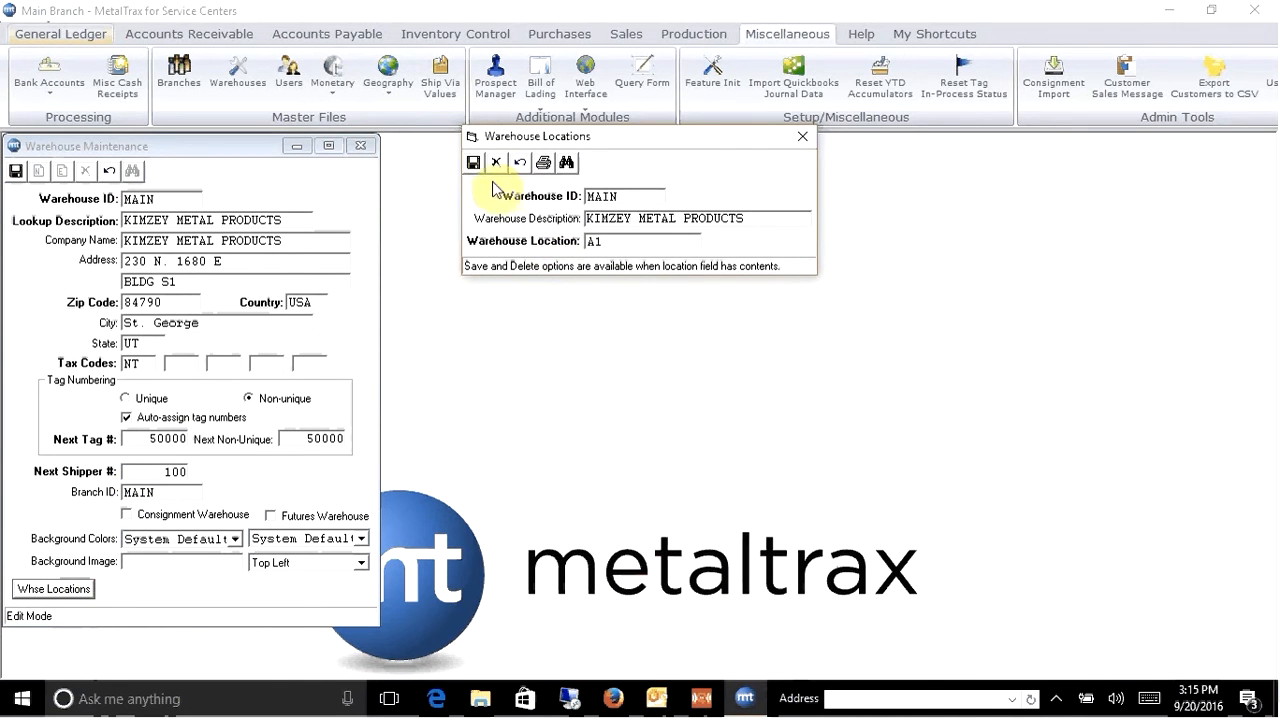
key("BackSpace")
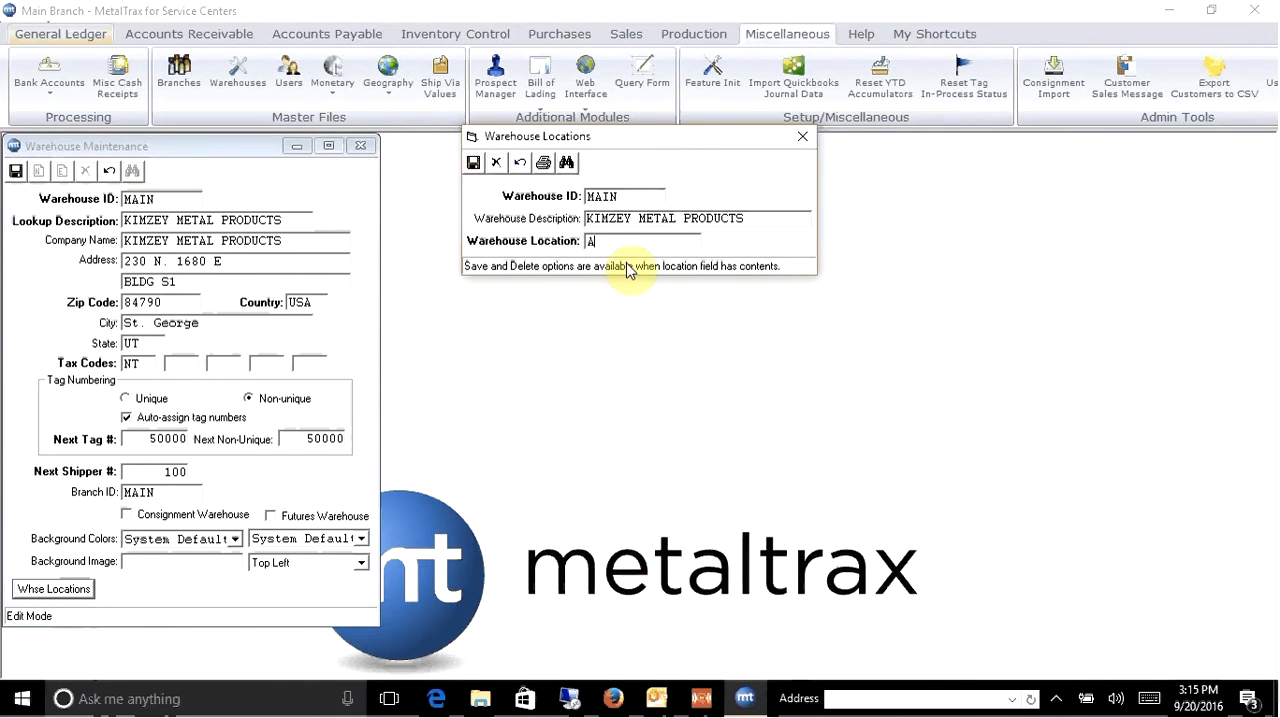
type("-1")
left_click(475, 164)
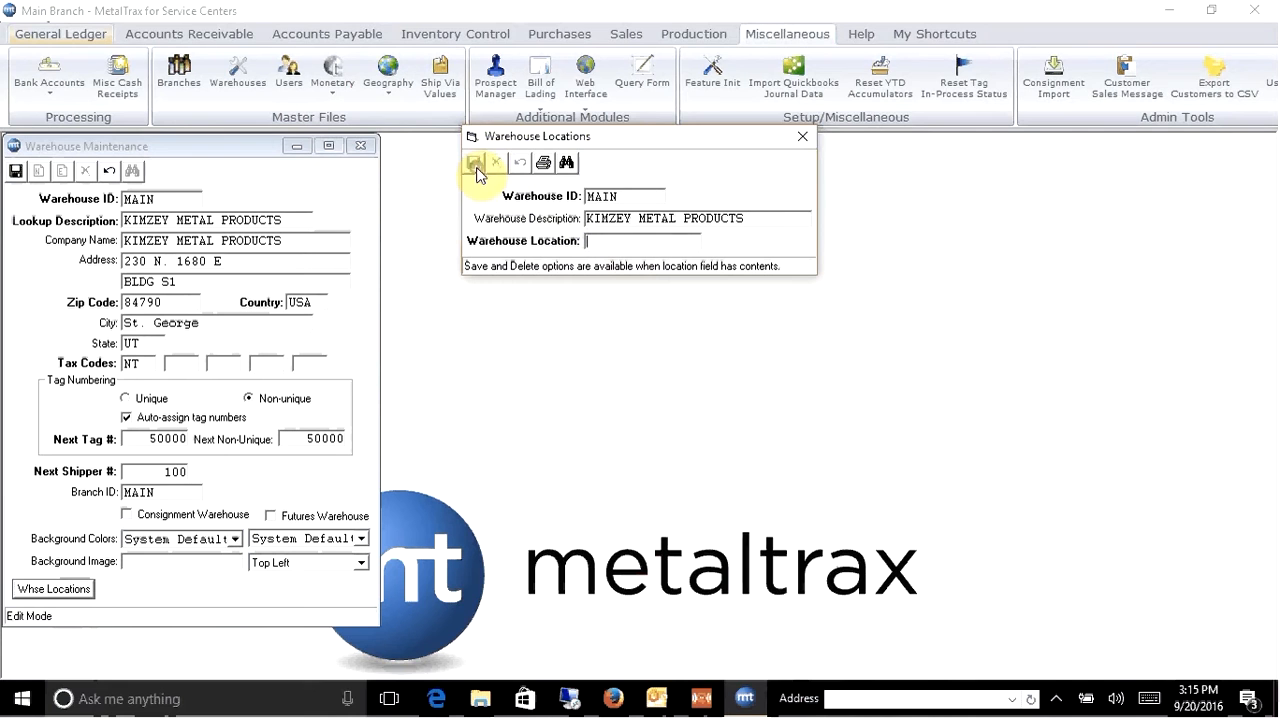
- Add and save warehouse locations B-1 and C-1, and close Warehouse Locations
type("B")
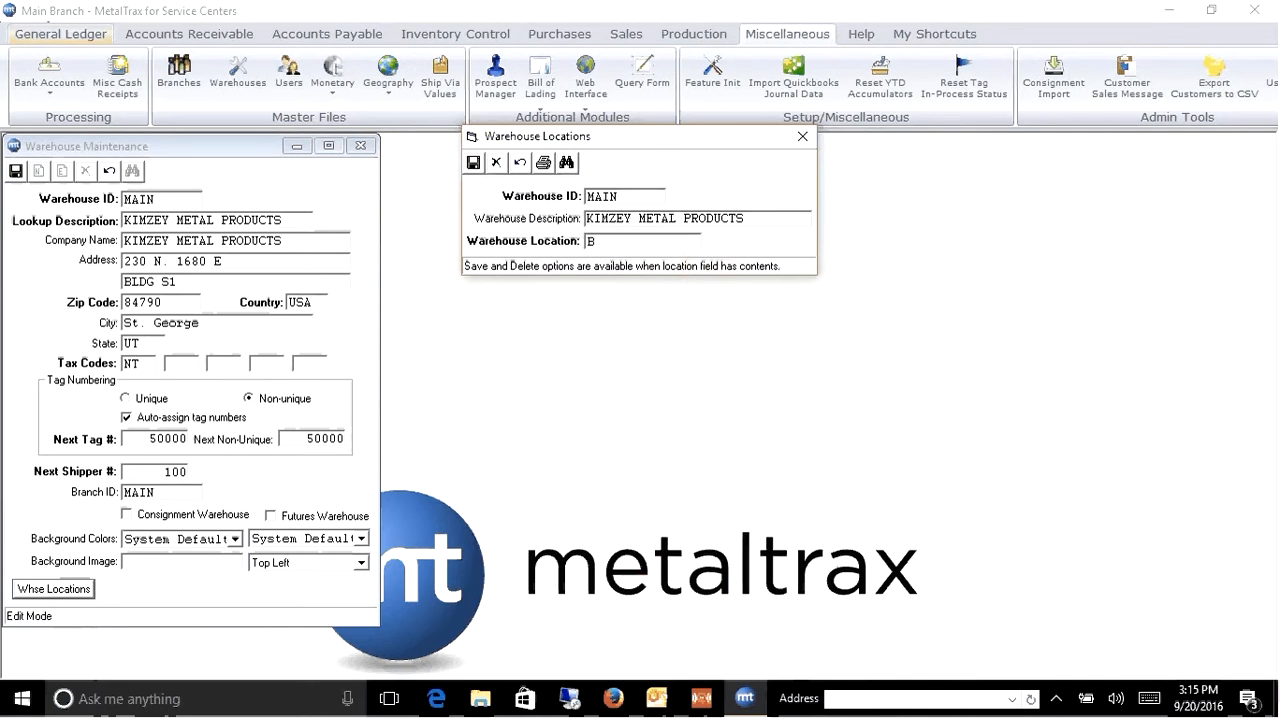
type("-1")
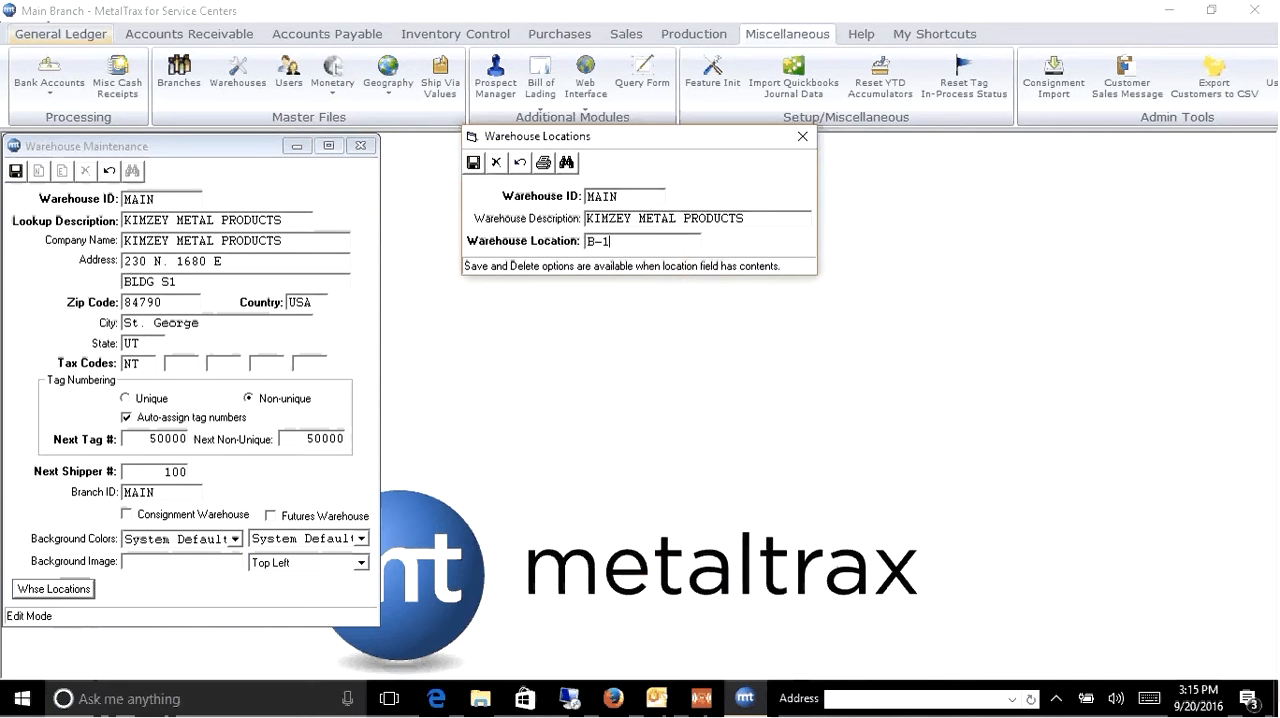
left_click(476, 165)
type("C")
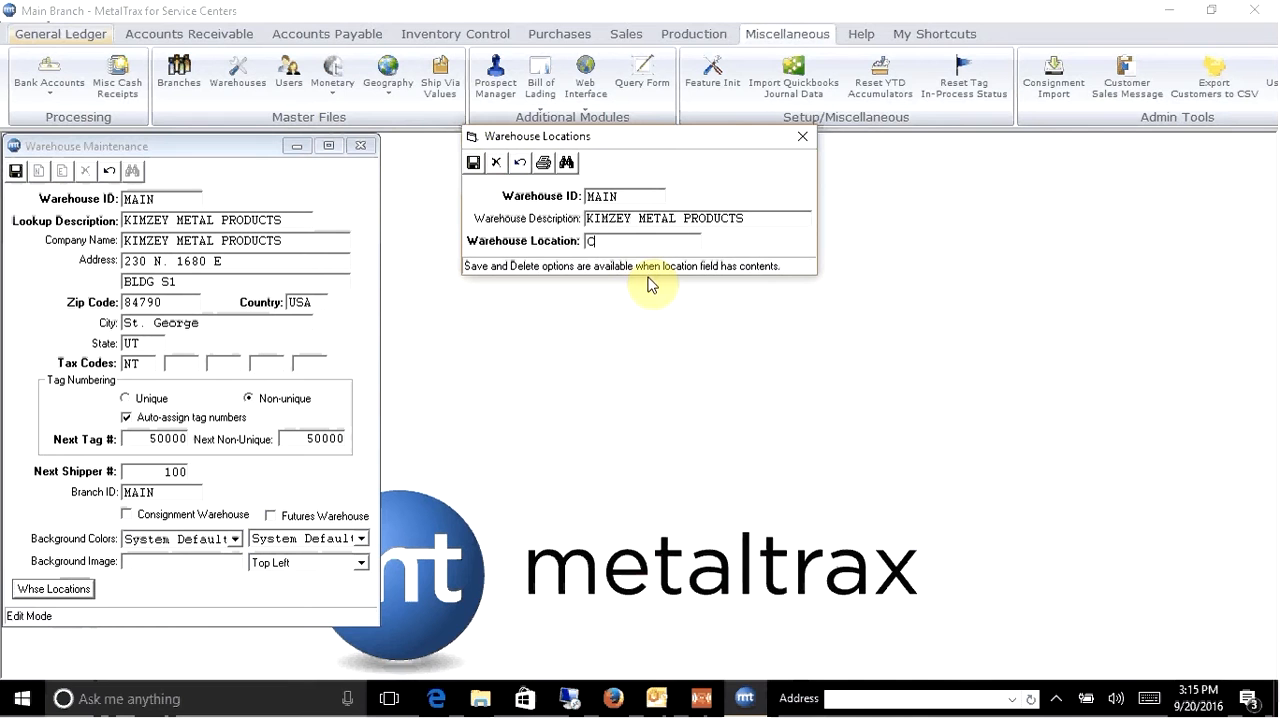
type("-1")
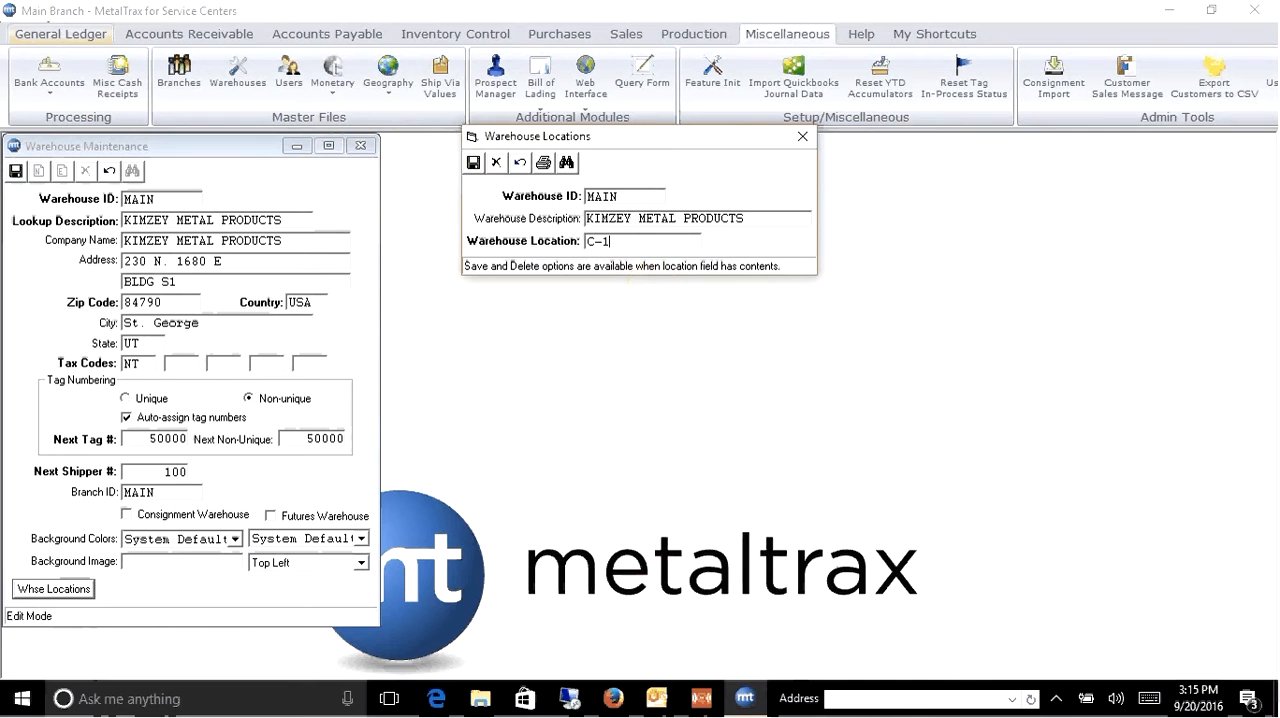
left_click(471, 168)
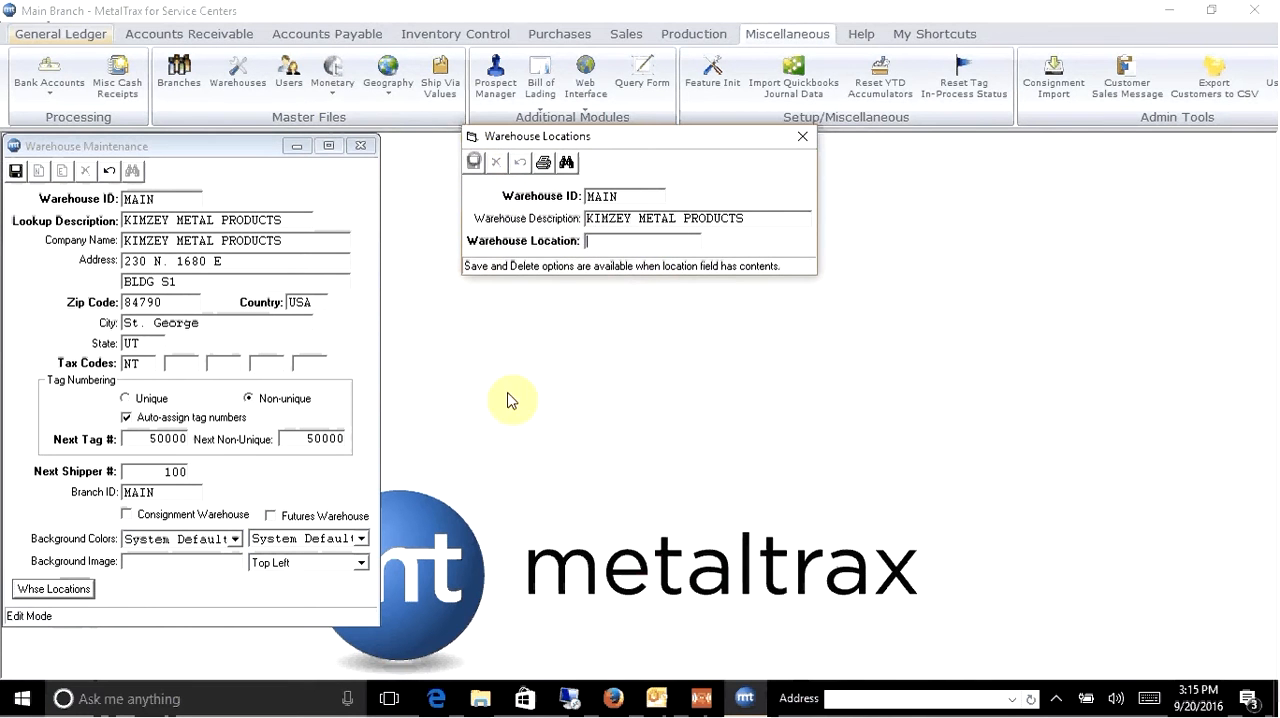
left_click(805, 138)
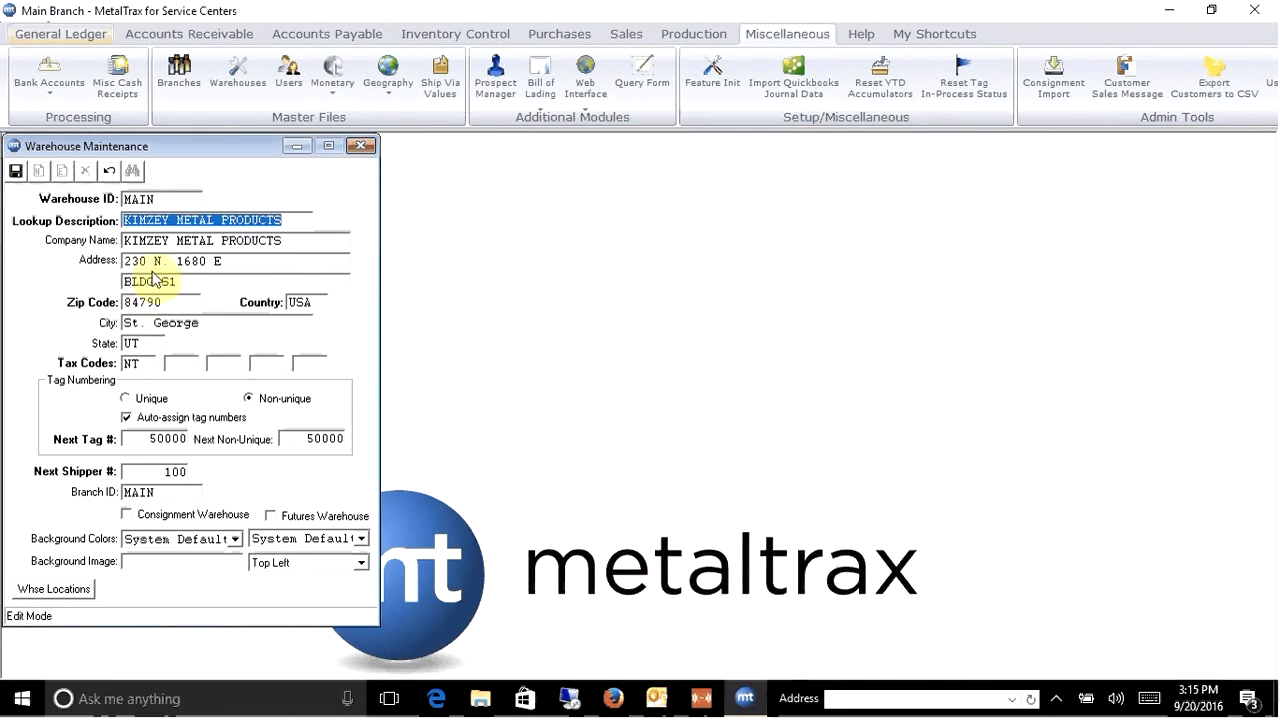
- Save the MAIN warehouse record and close Warehouse Maintenance
left_click(16, 176)
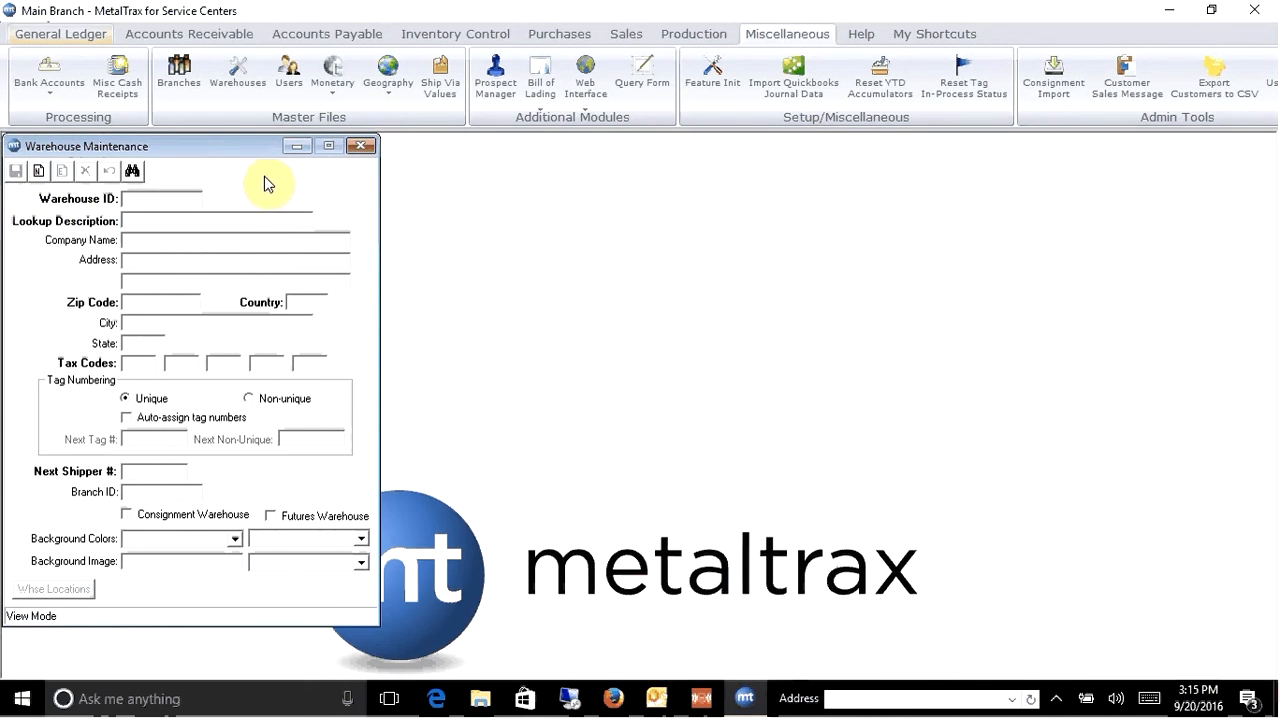
left_click(361, 145)
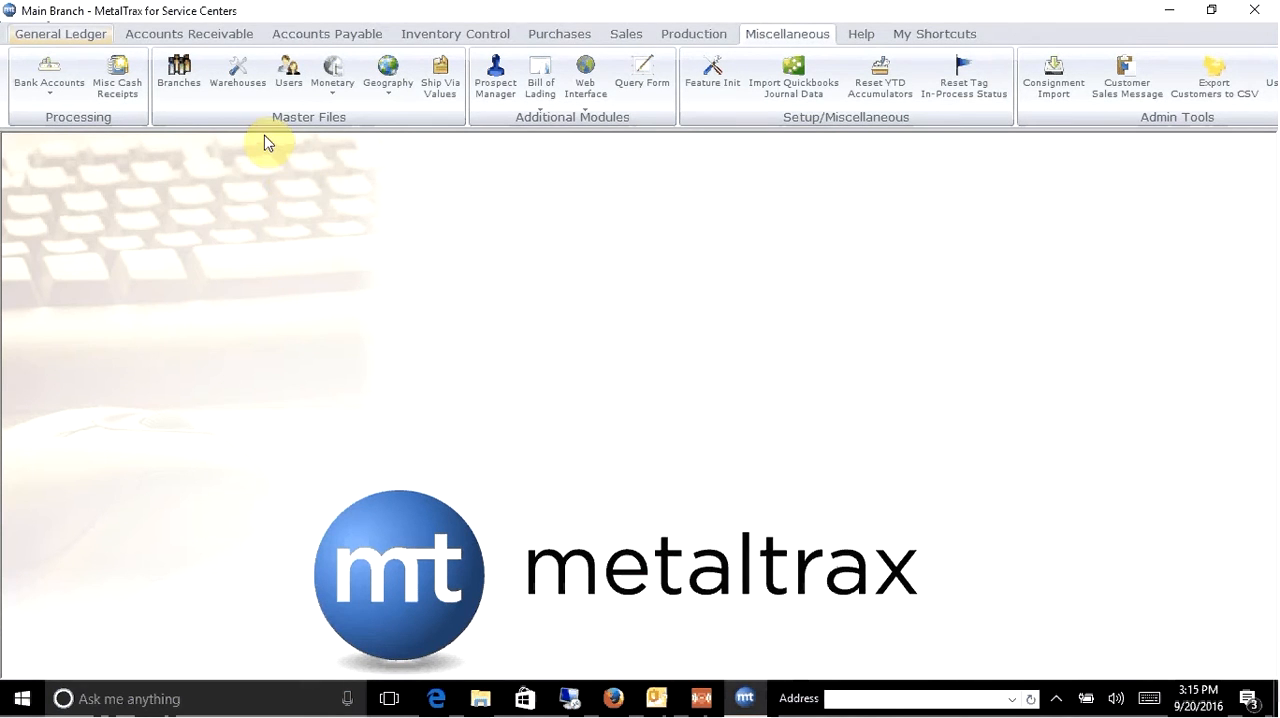
- Open User Maintenance and look up the existing SUPERVISOR user of branch MAIN
left_click(289, 86)
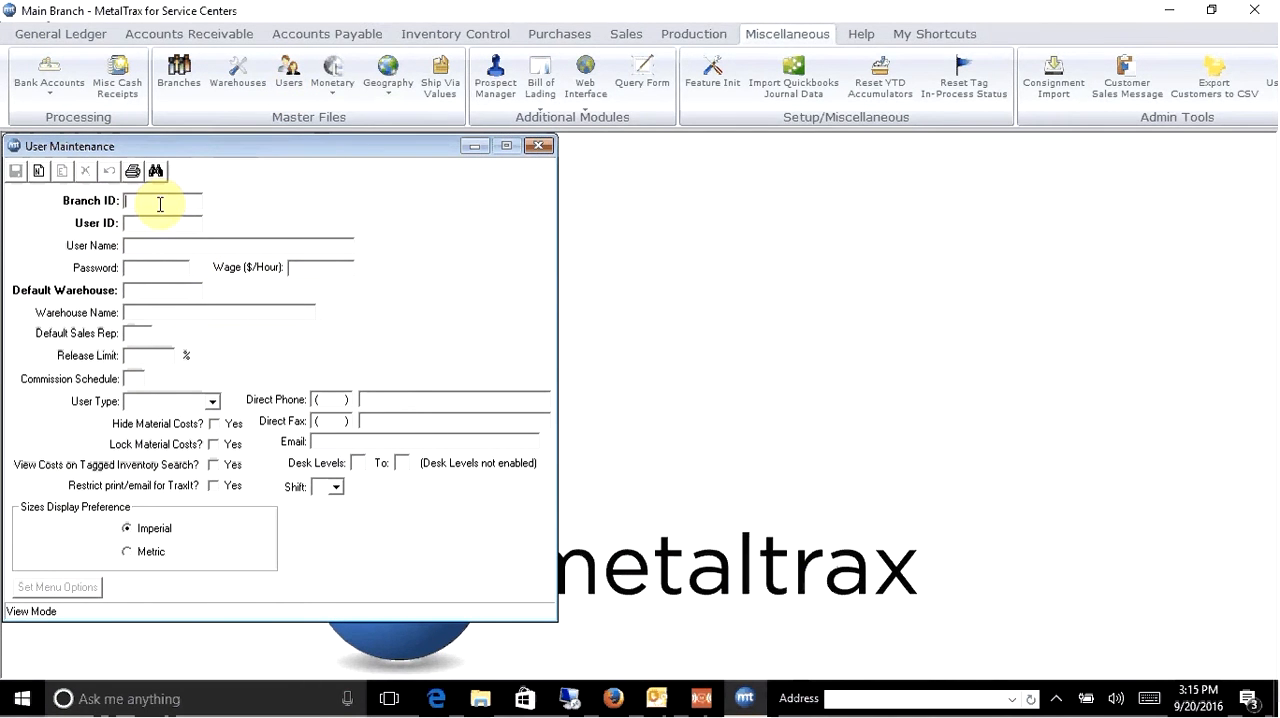
type("MAIN")
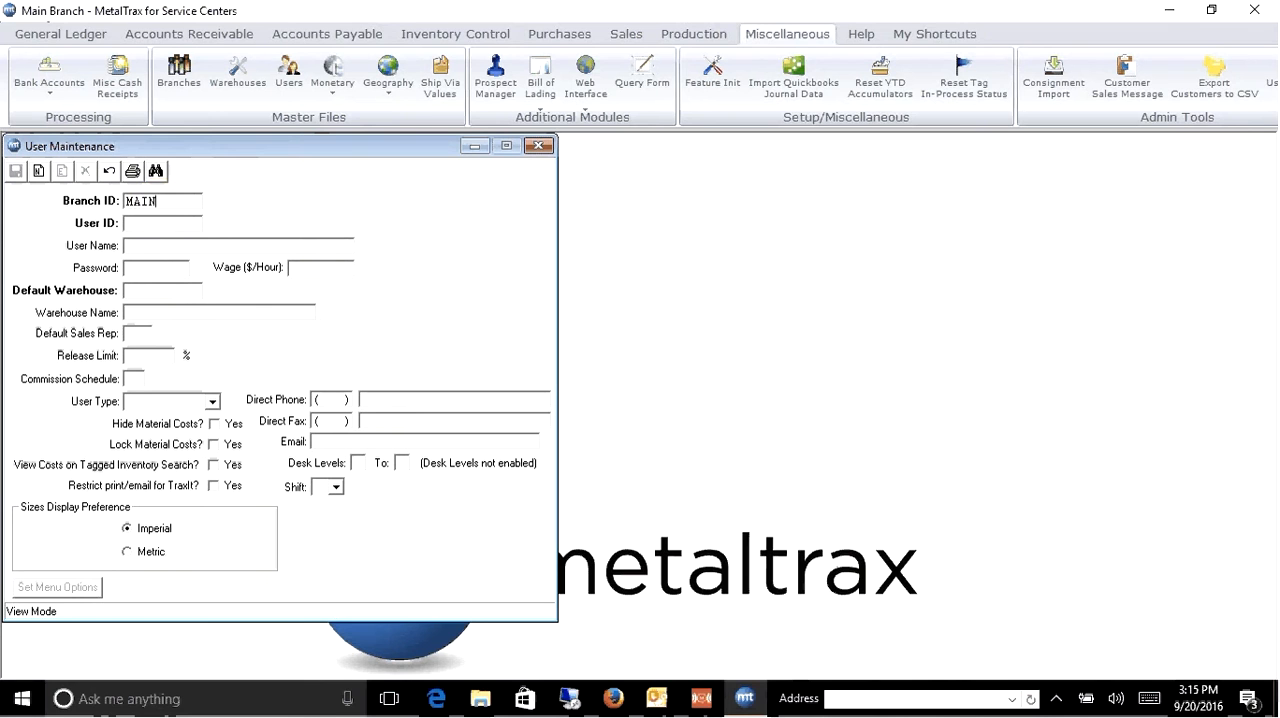
key("Tab")
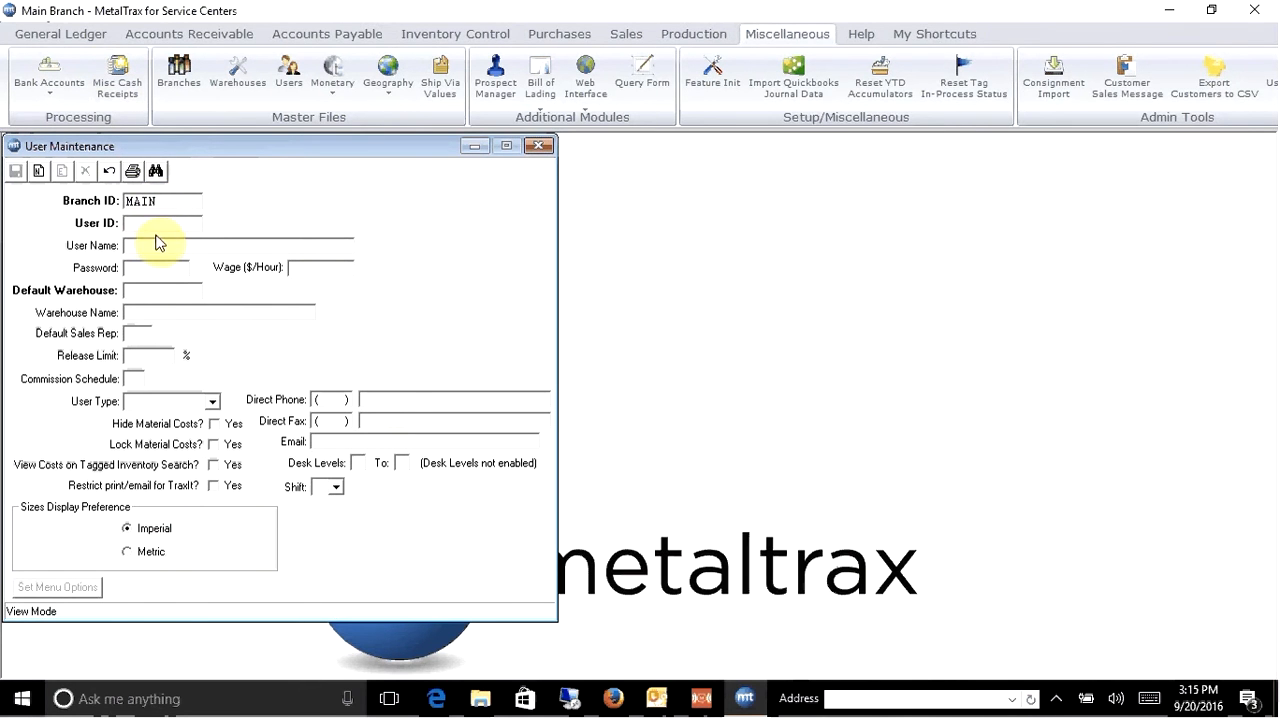
left_click(156, 170)
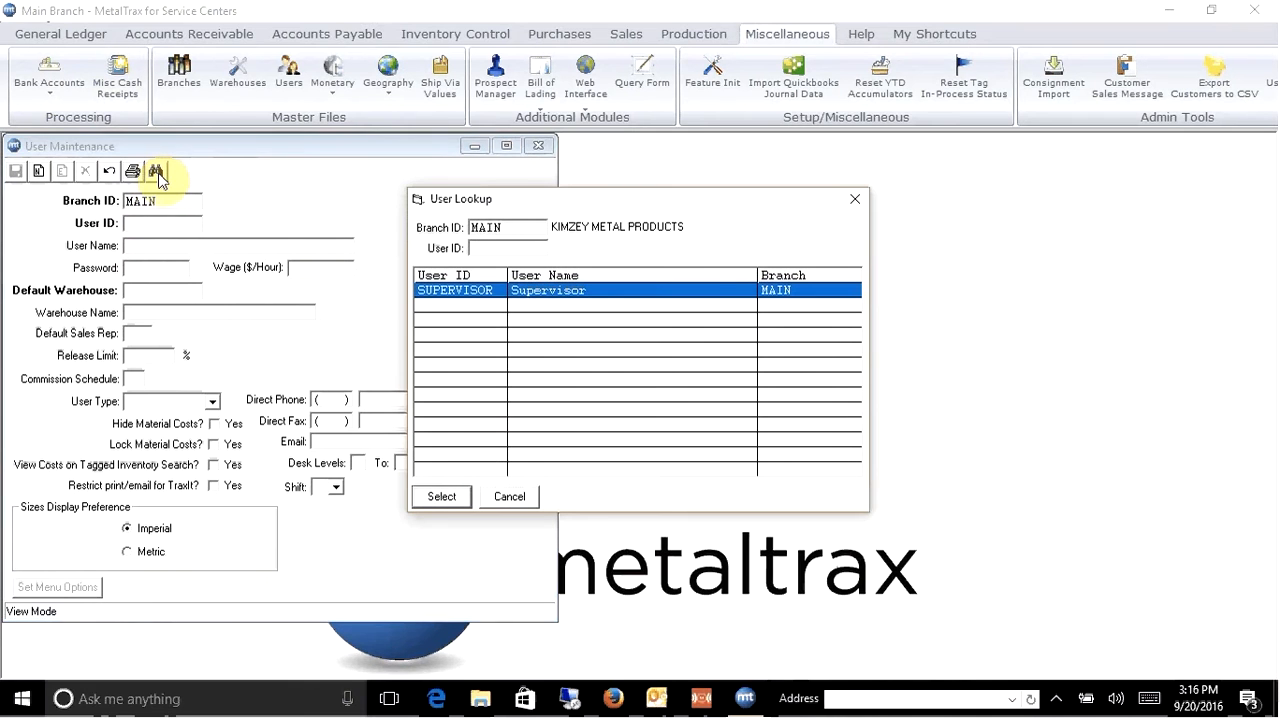
double_click(492, 292)
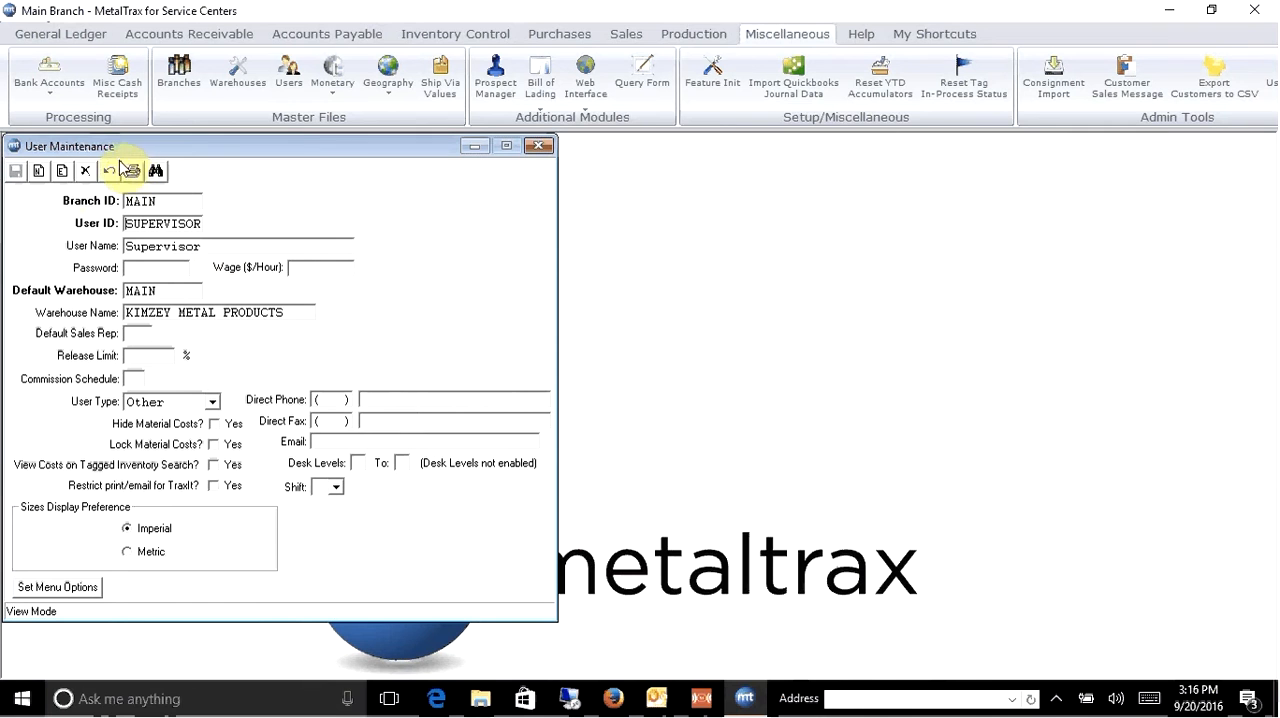
- Start a new user record in branch MAIN, entering the user's ID and full name, leaving the password blank and keeping default warehouse MAIN
left_click(38, 172)
type("MAI")
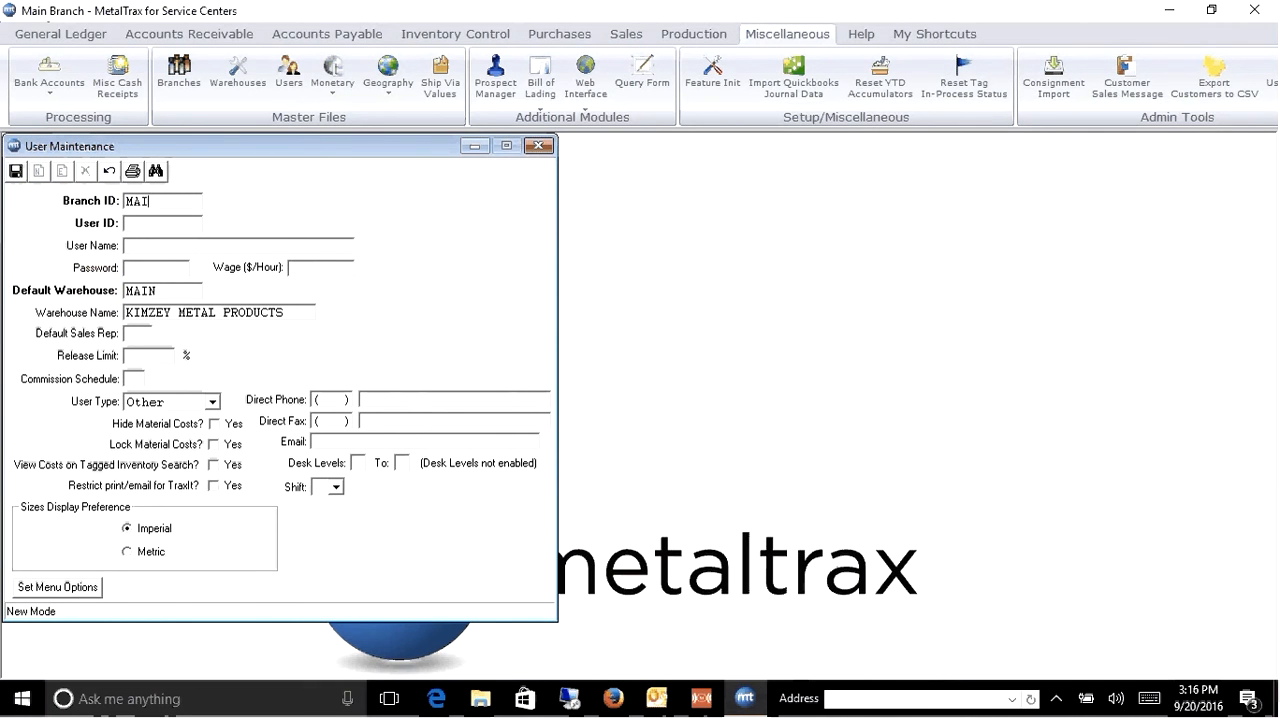
type("N")
key("Tab")
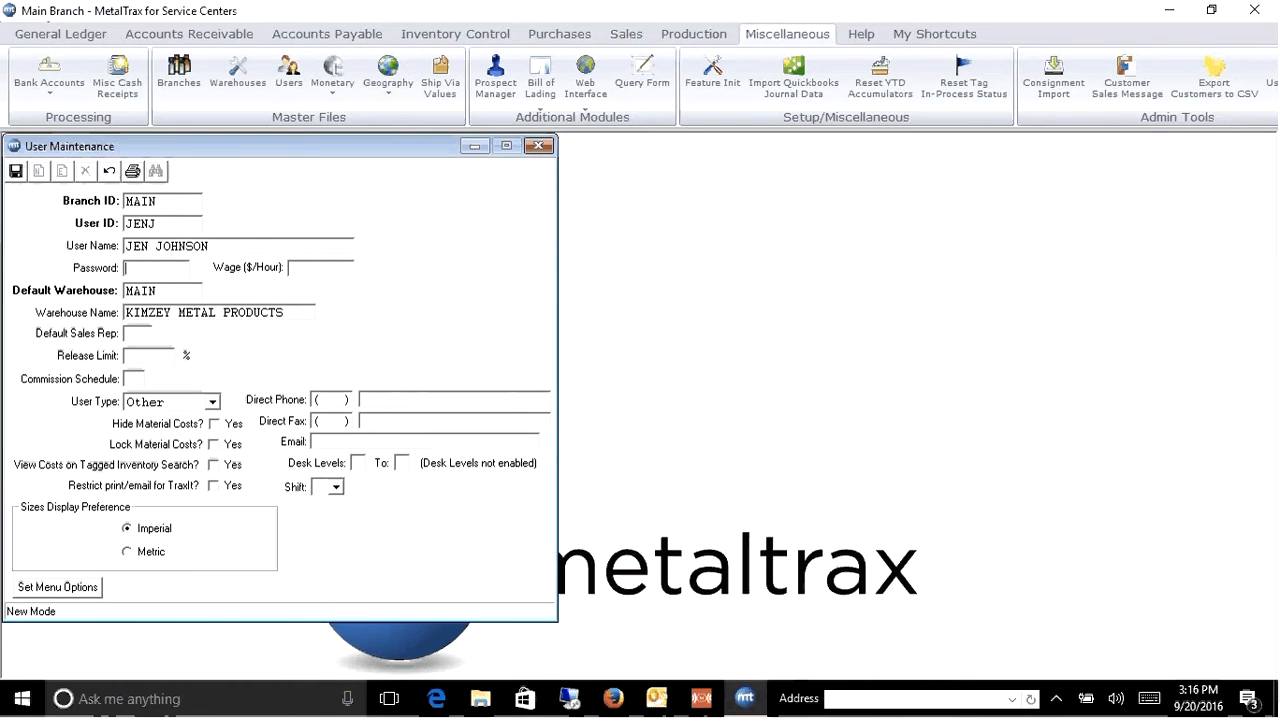
key("Tab")
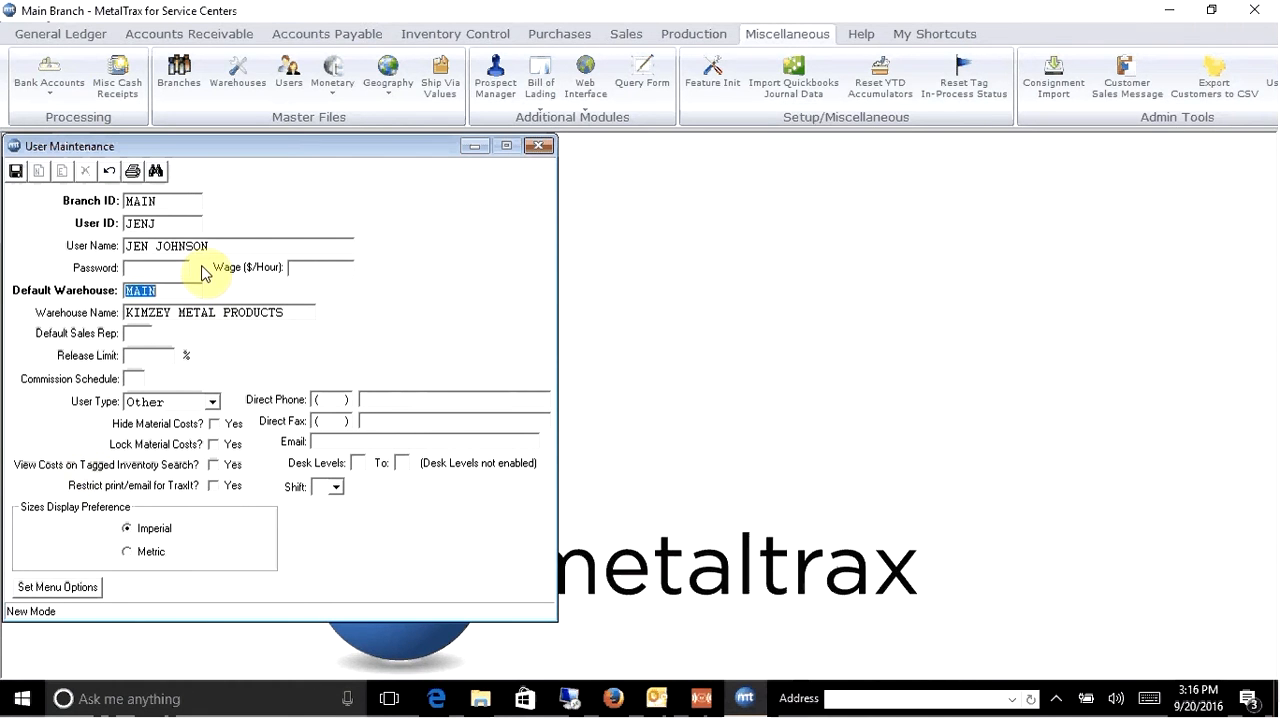
key("Tab")
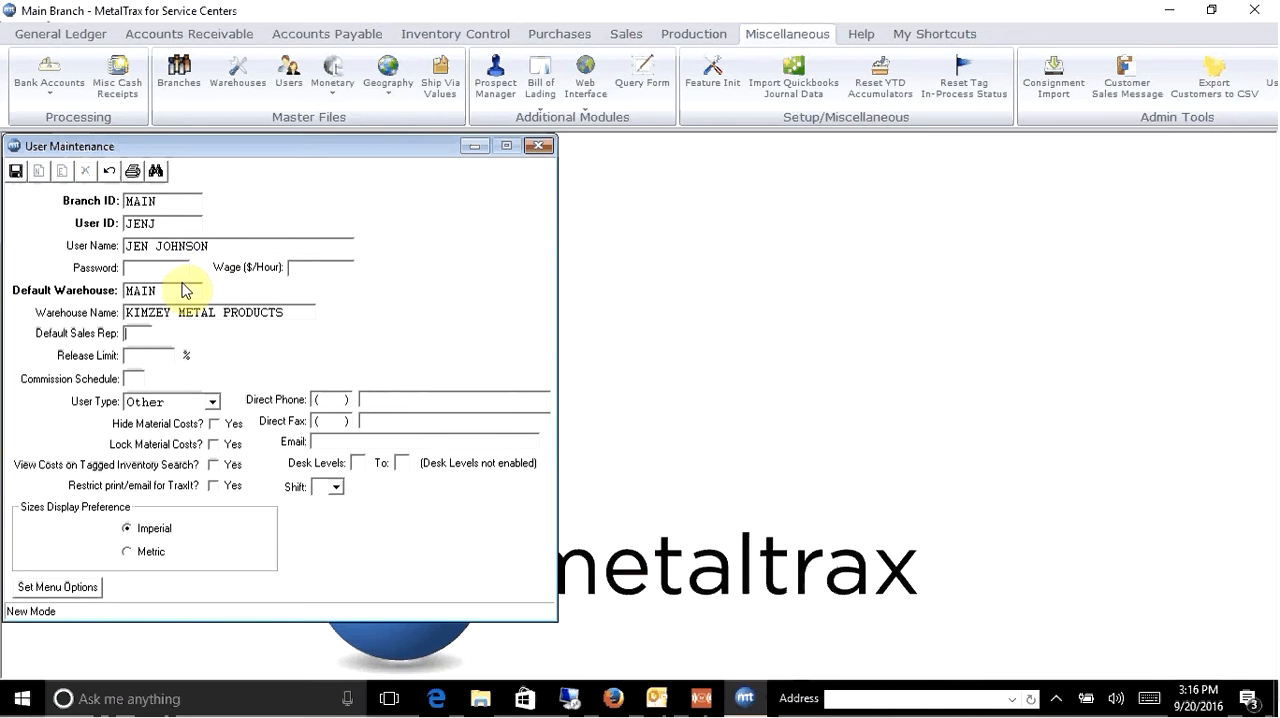
- Open Sales Rep Maintenance and save a new sales rep with ID JJ, the same person's full name and type Both
left_click(198, 40)
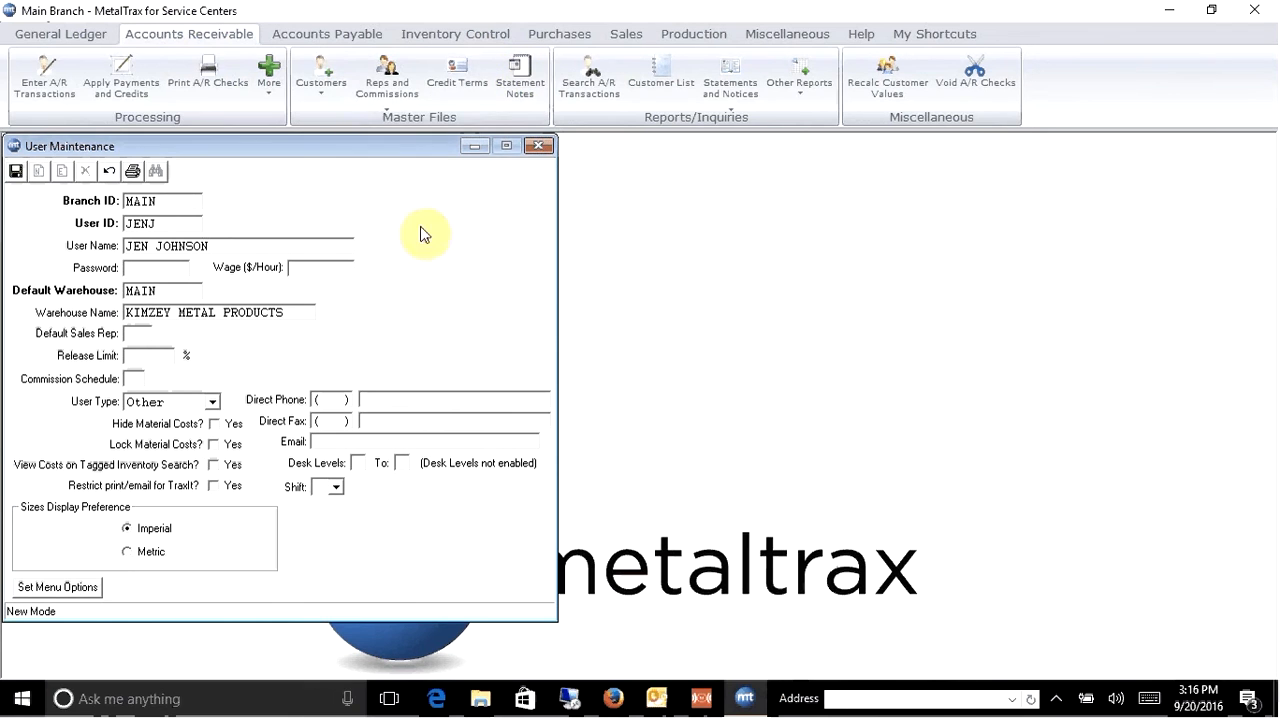
left_click(395, 92)
left_click(398, 111)
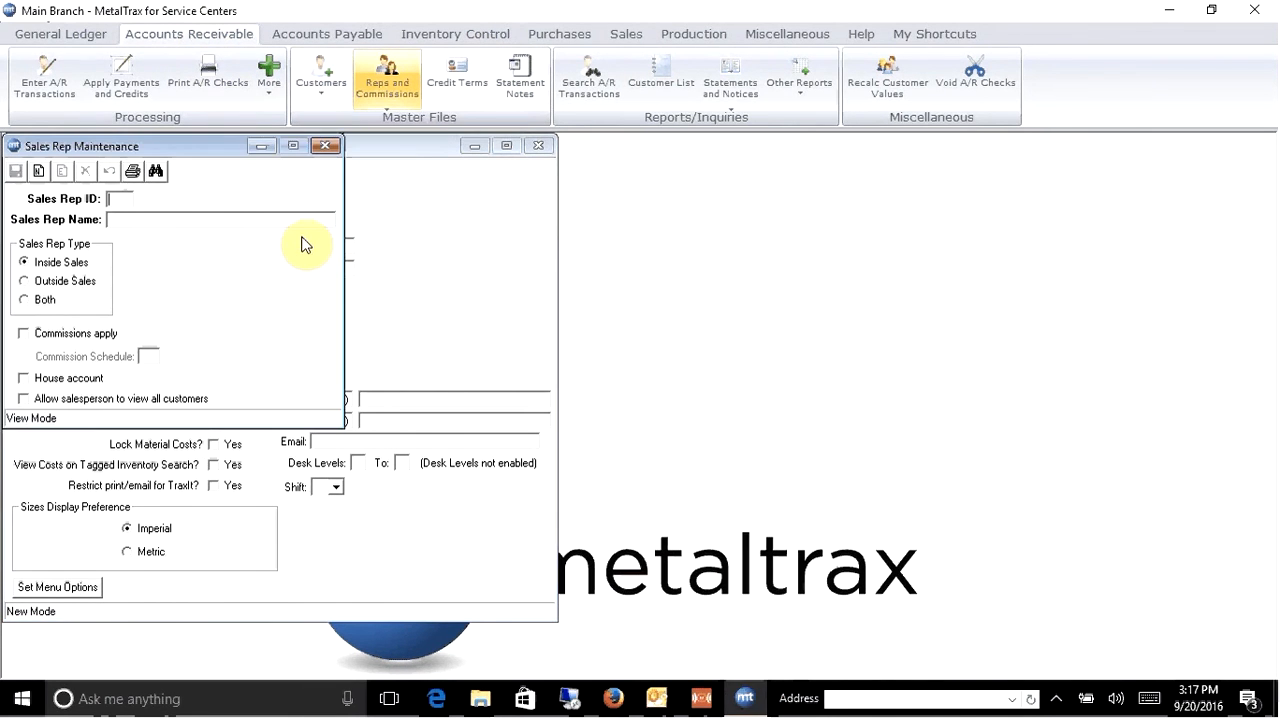
left_click(39, 170)
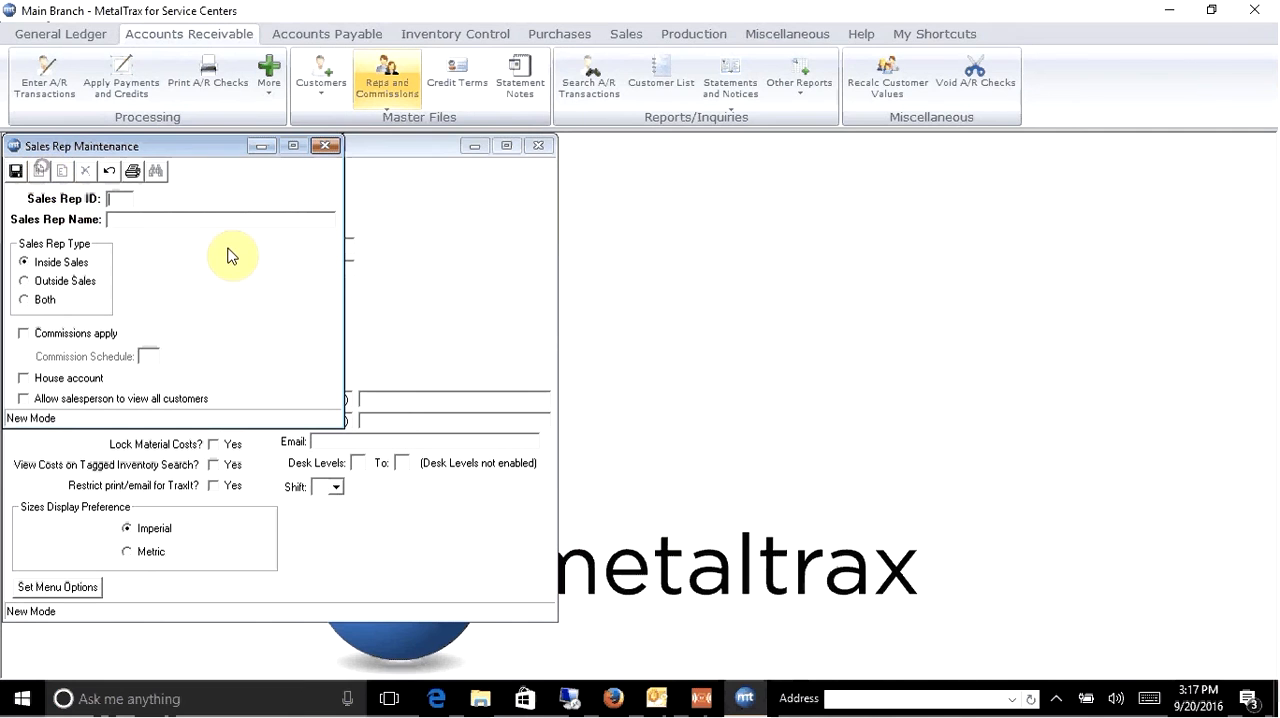
type("JJ")
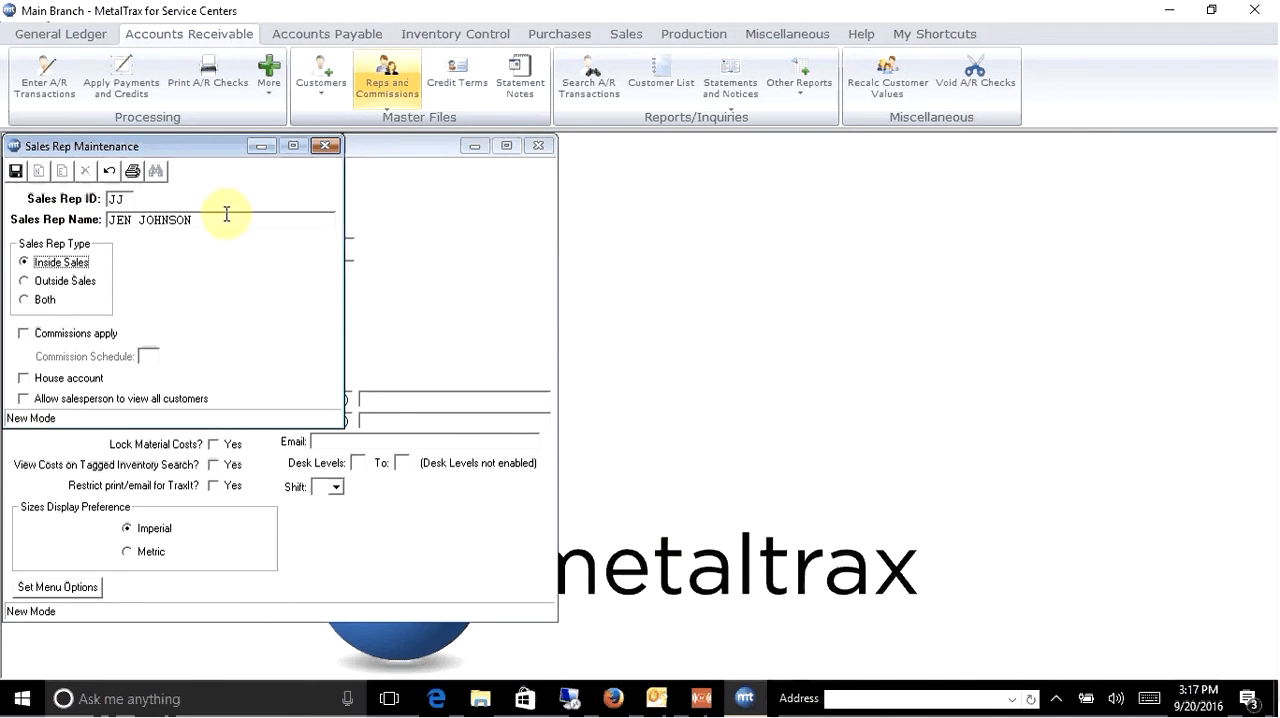
left_click(42, 268)
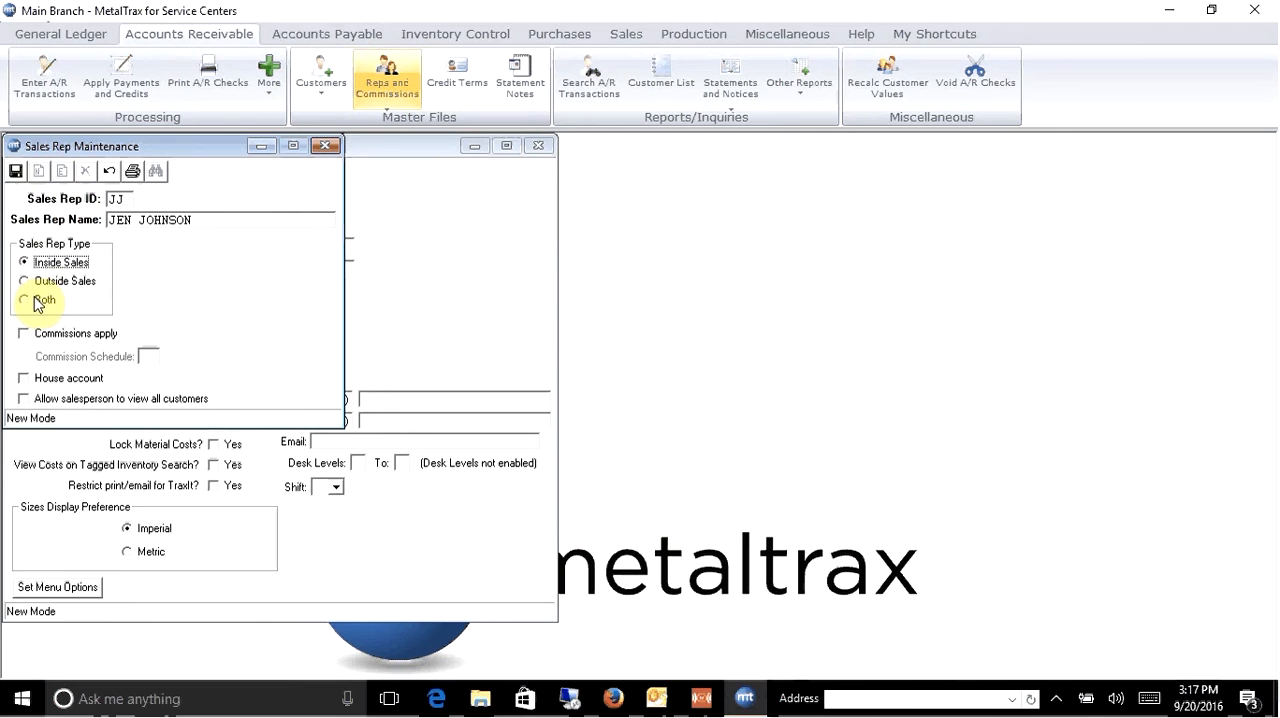
left_click(32, 302)
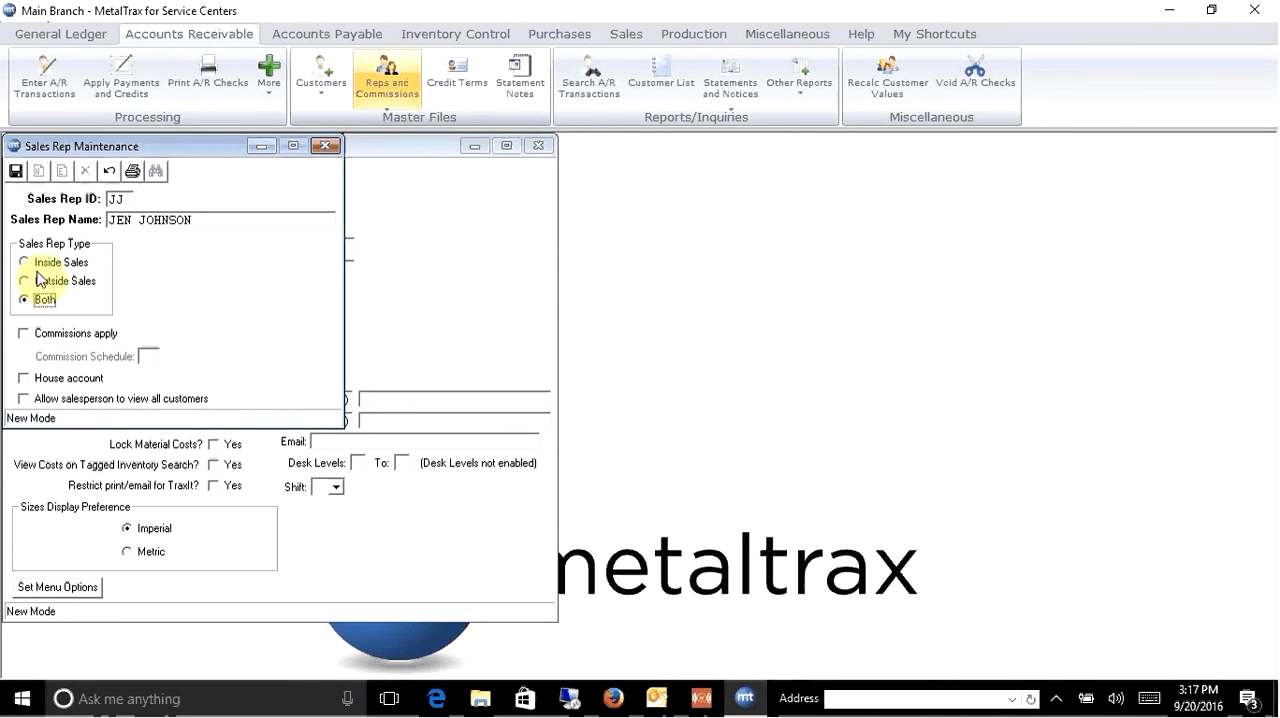
left_click(16, 171)
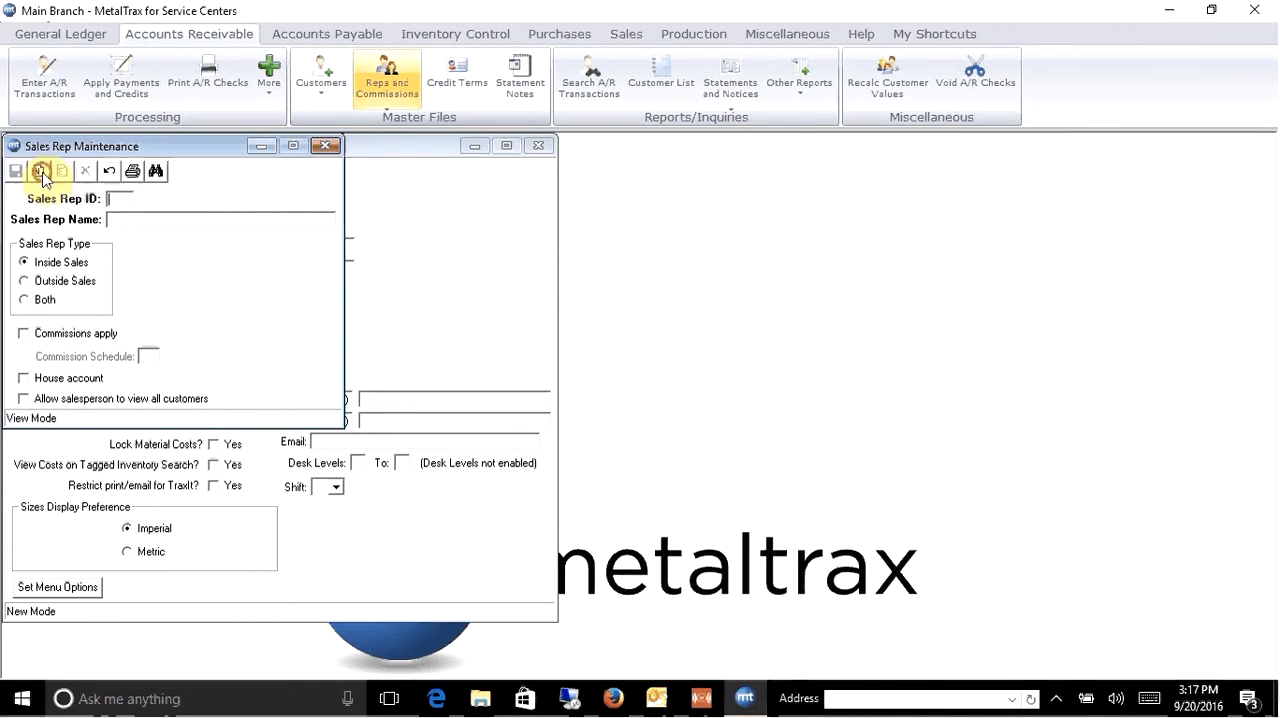
- Add and save a second sales rep with ID TH, the rep's full name and type Inside Sales, and close Sales Rep Maintenance
left_click(38, 171)
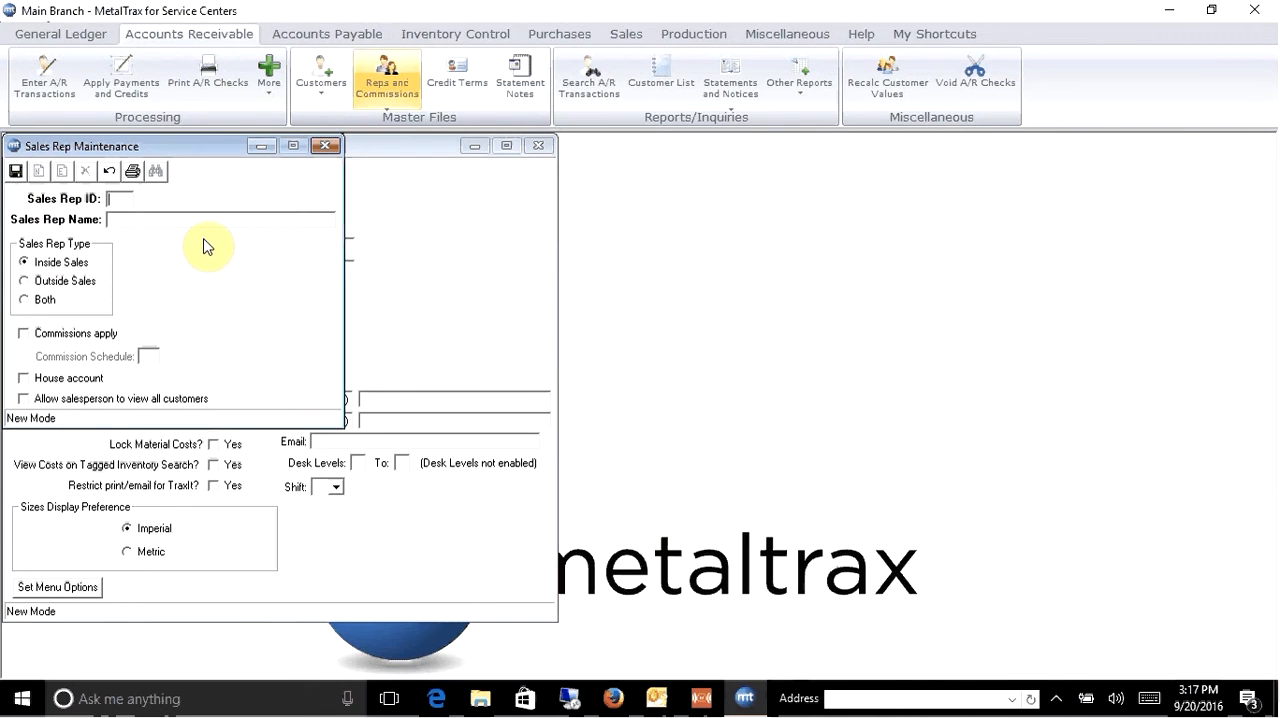
key("Tab")
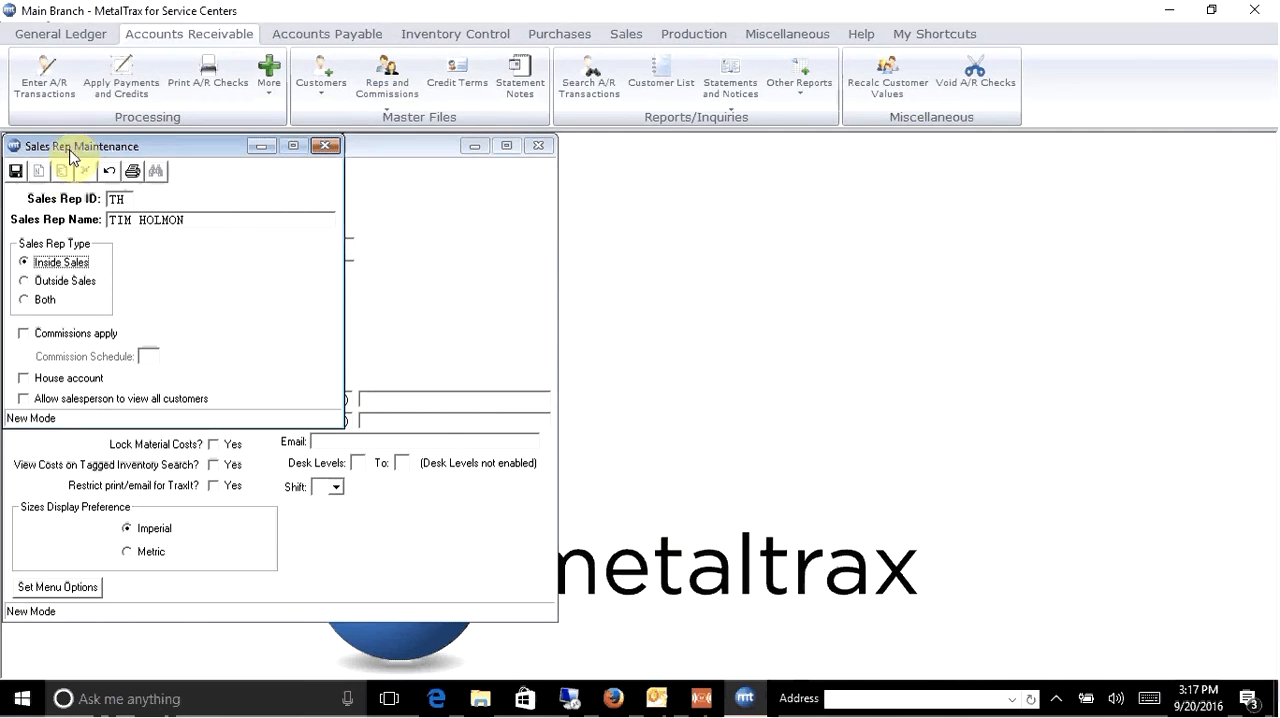
left_click(16, 171)
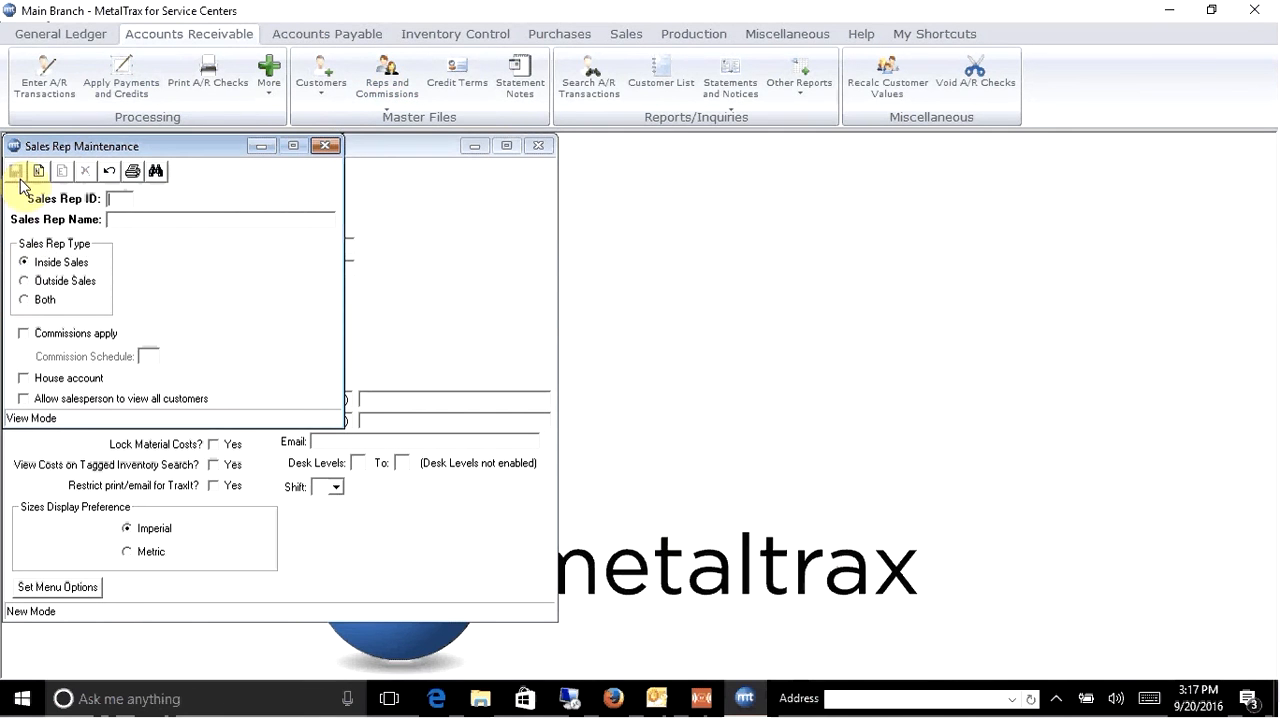
left_click(337, 150)
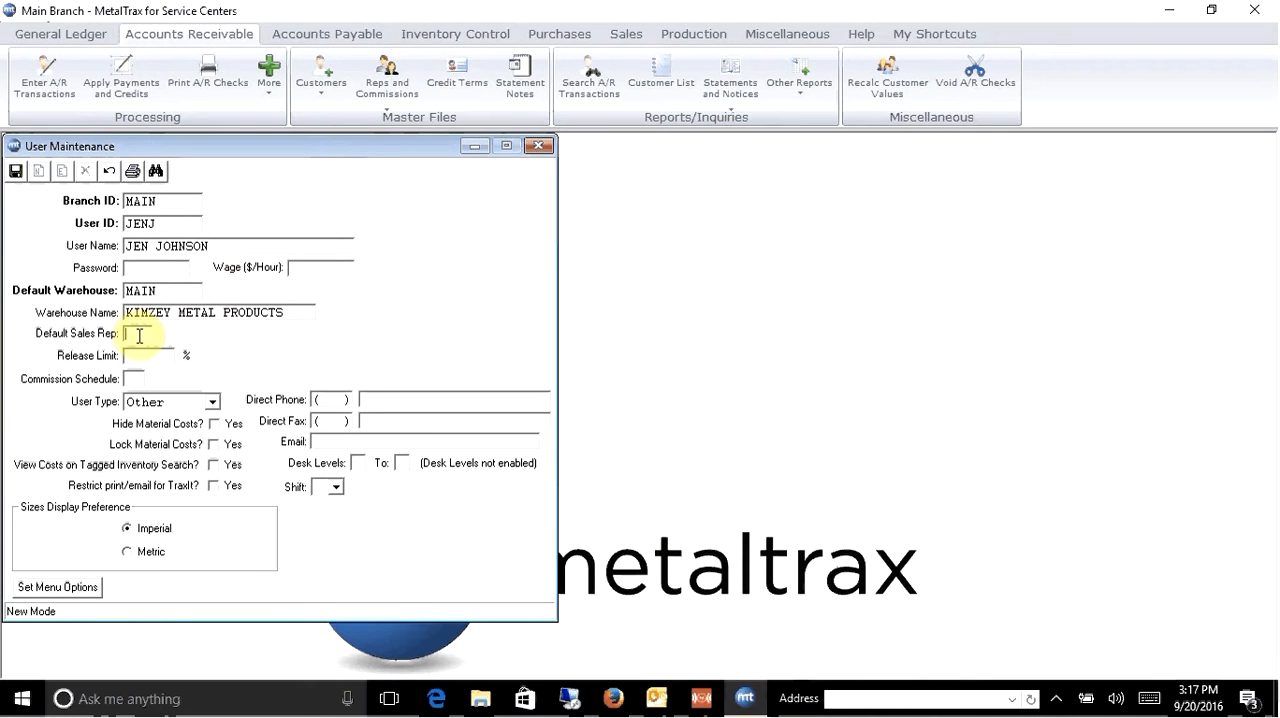
- Set the new user's default sales rep to JJ and open the user's menu options
type("JJ")
key("Tab")
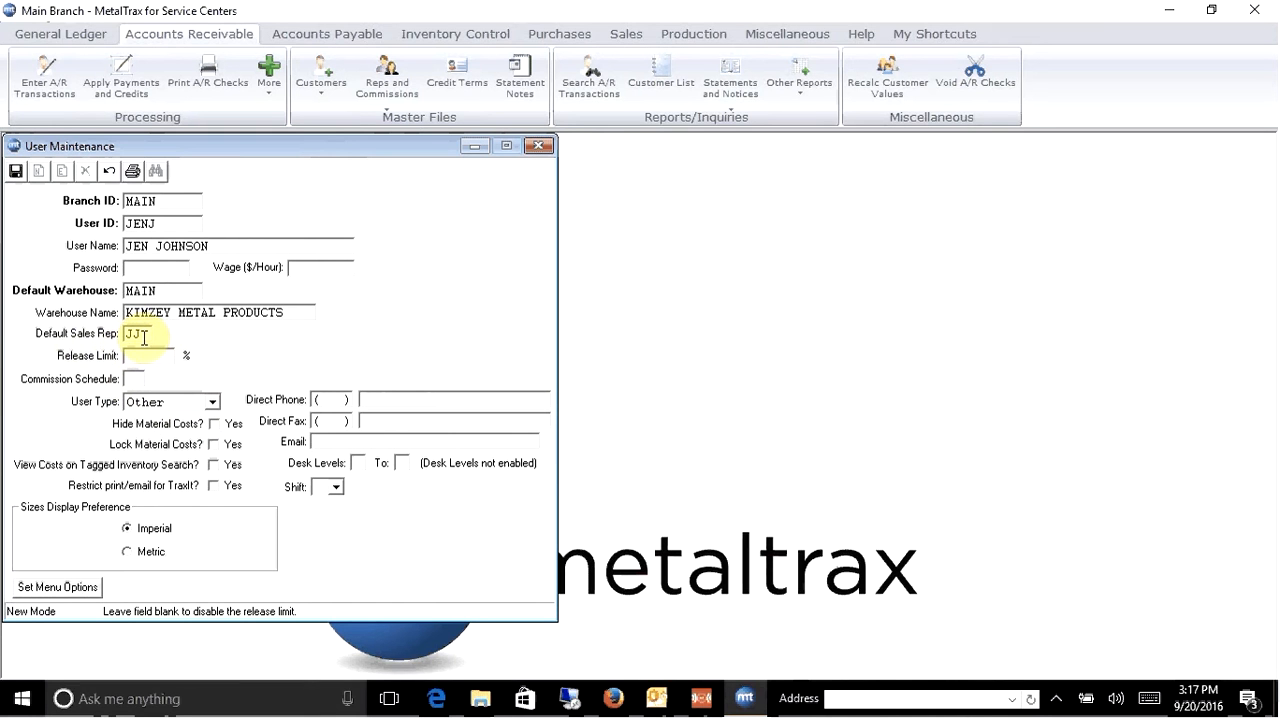
left_click(71, 598)
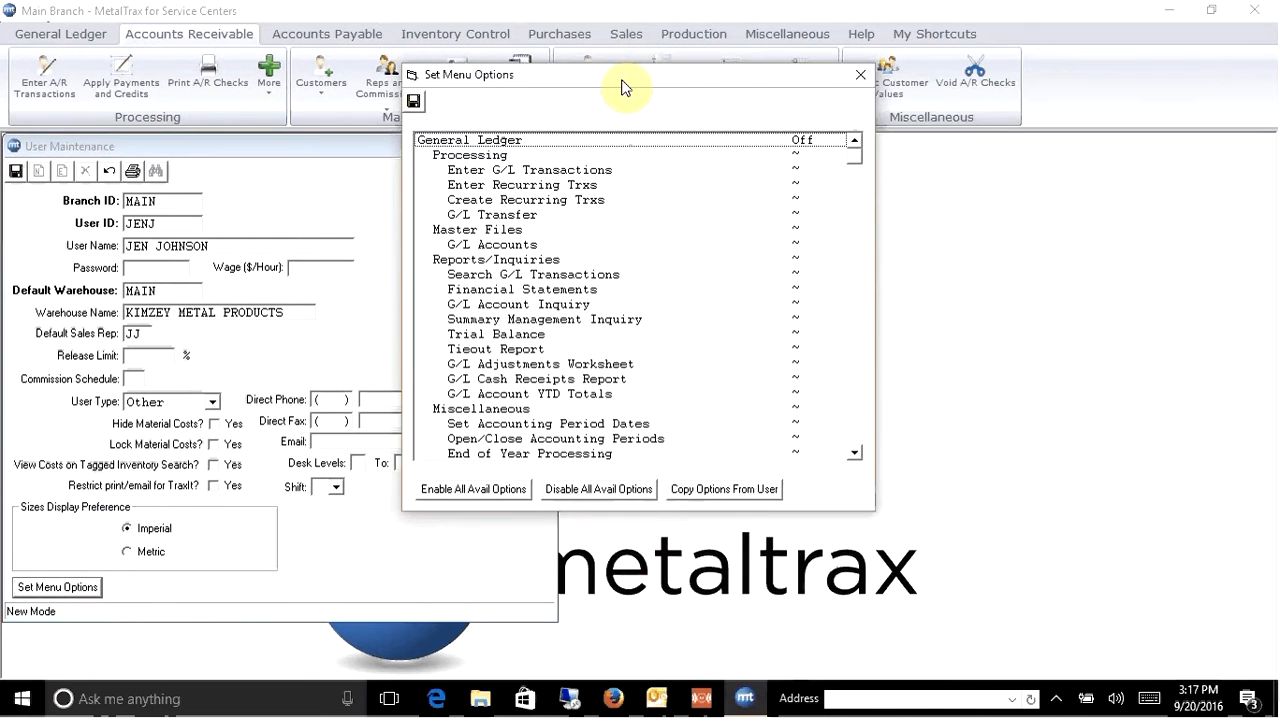
left_click_drag(621, 88, 620, 180)
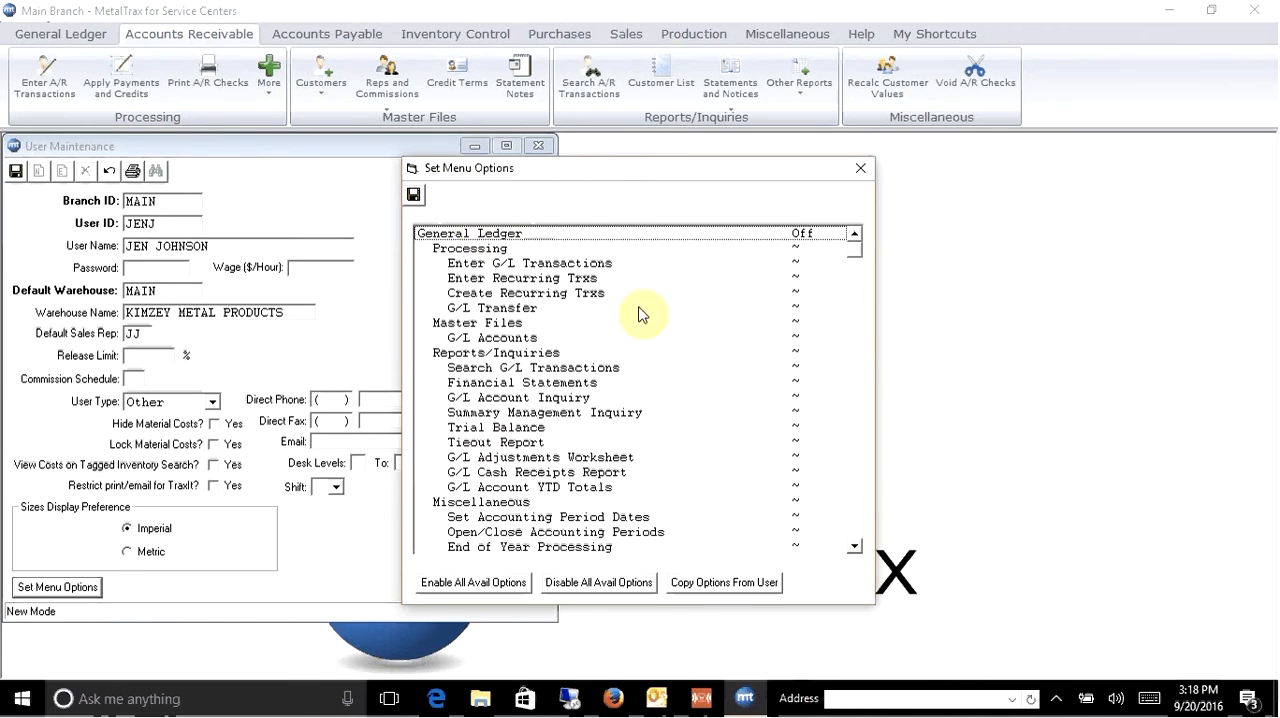
- Review the list of menu options and enable all available options for the new user
left_click(856, 546)
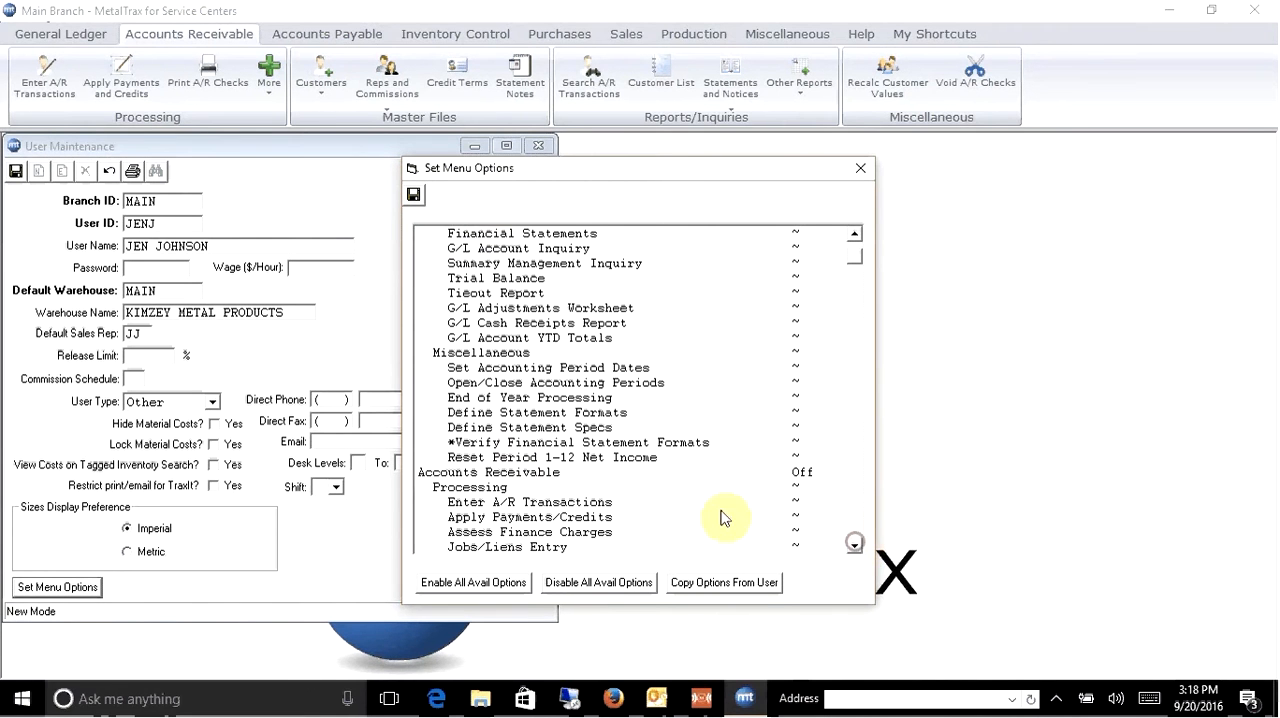
left_click(855, 547)
left_click(855, 547)
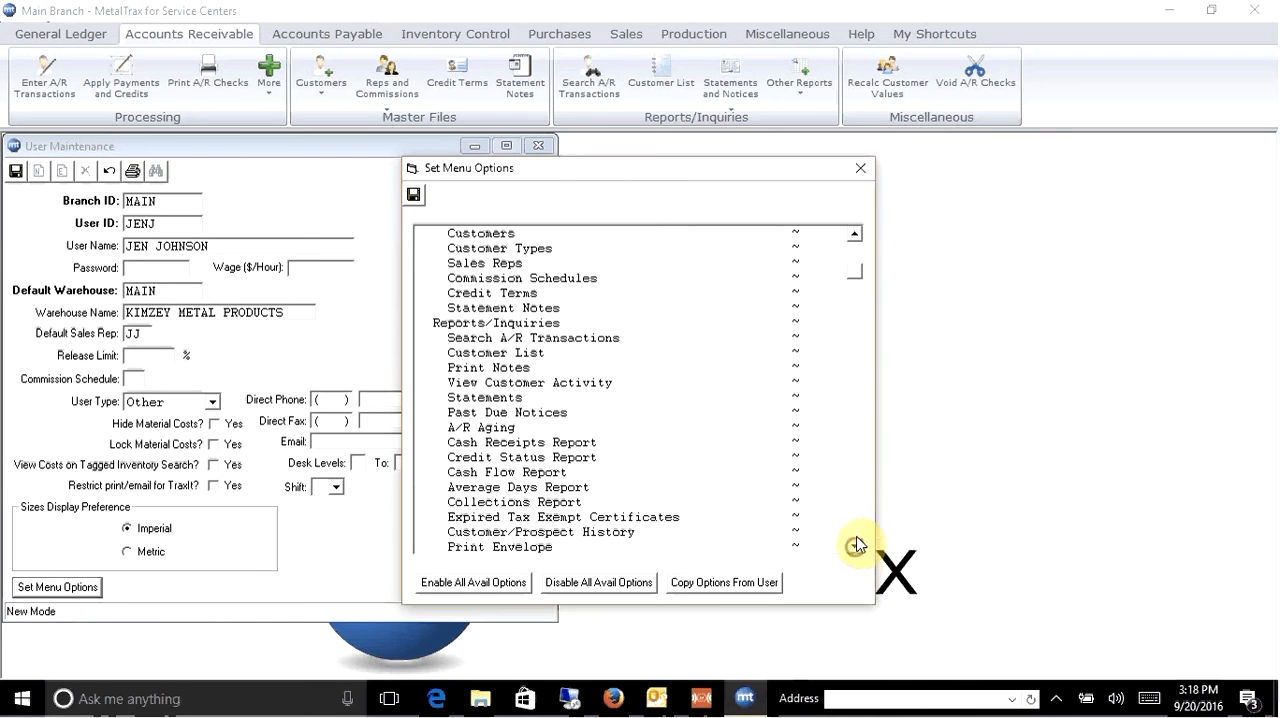
left_click_drag(857, 272, 856, 231)
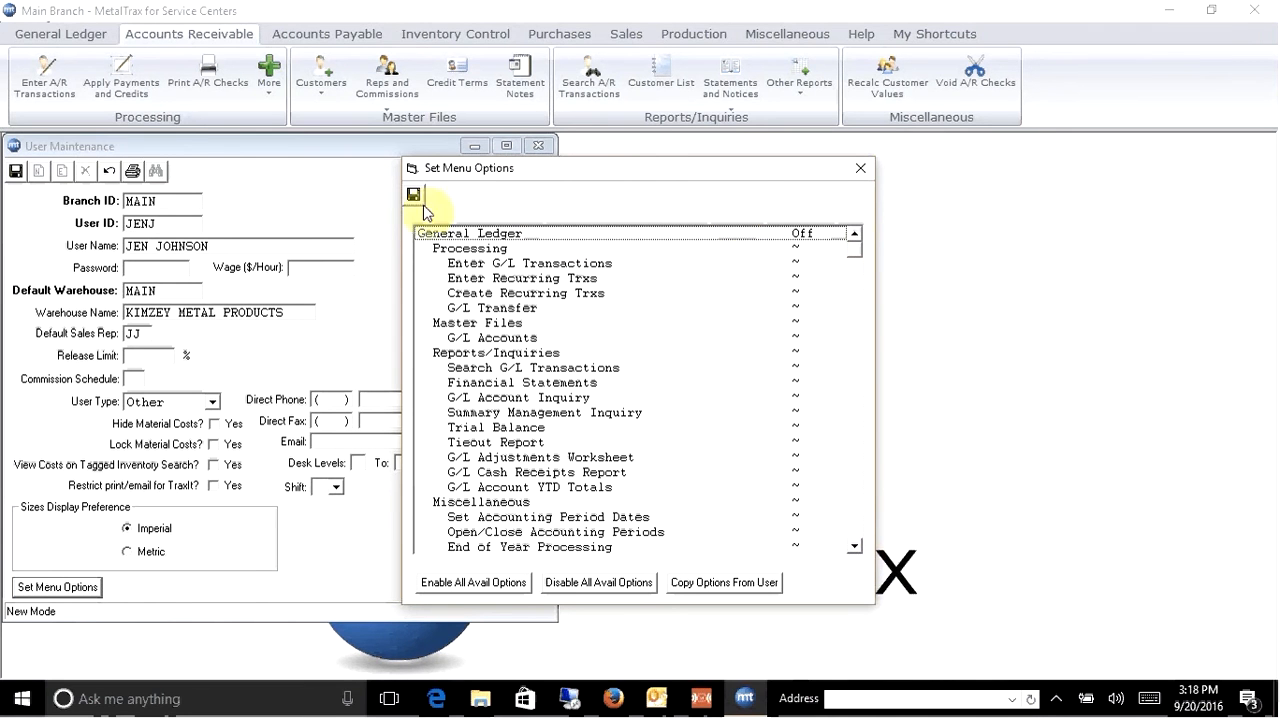
left_click(481, 583)
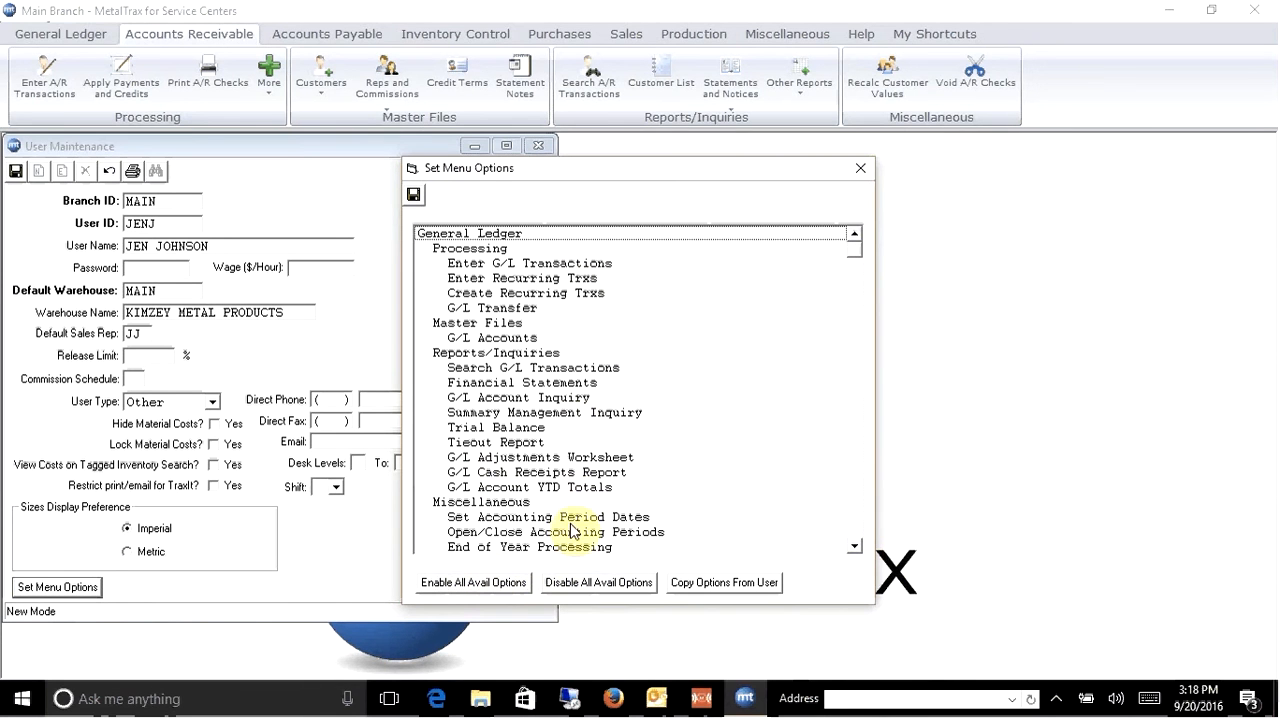
- Turn off General Ledger with everything under it in the new user's menu options
left_click(541, 235)
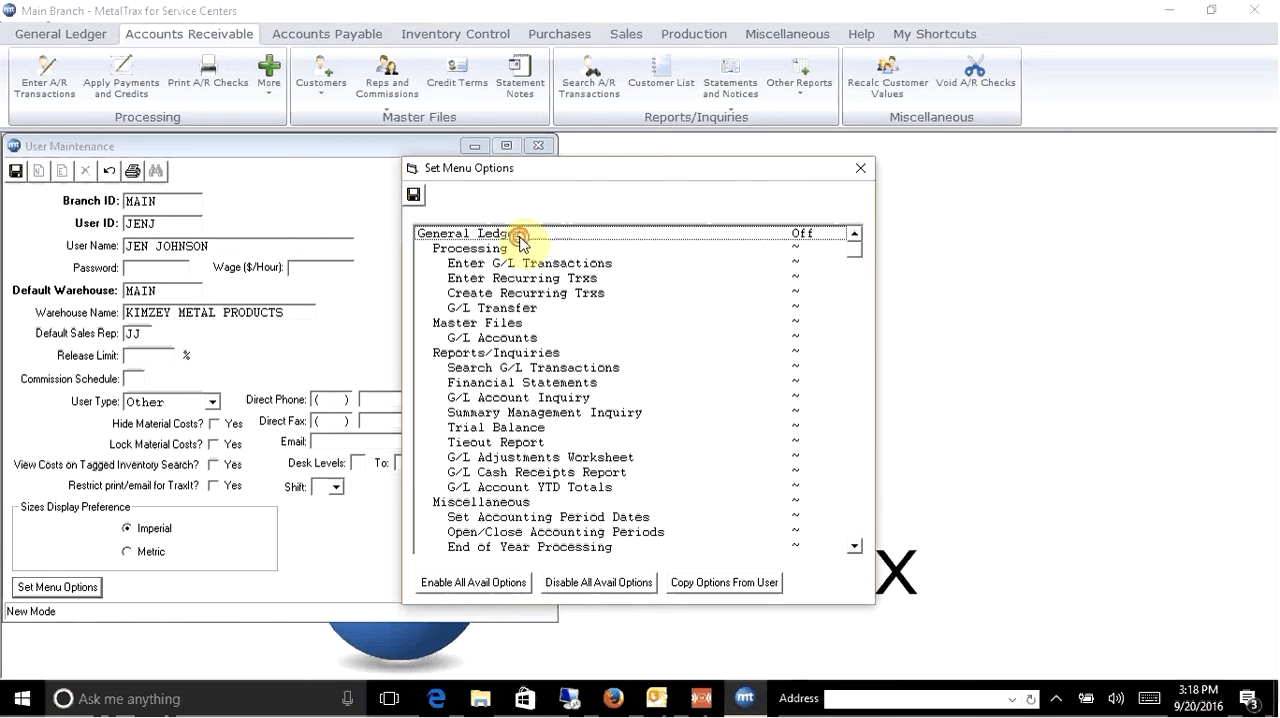
left_click(521, 240)
left_click(512, 264)
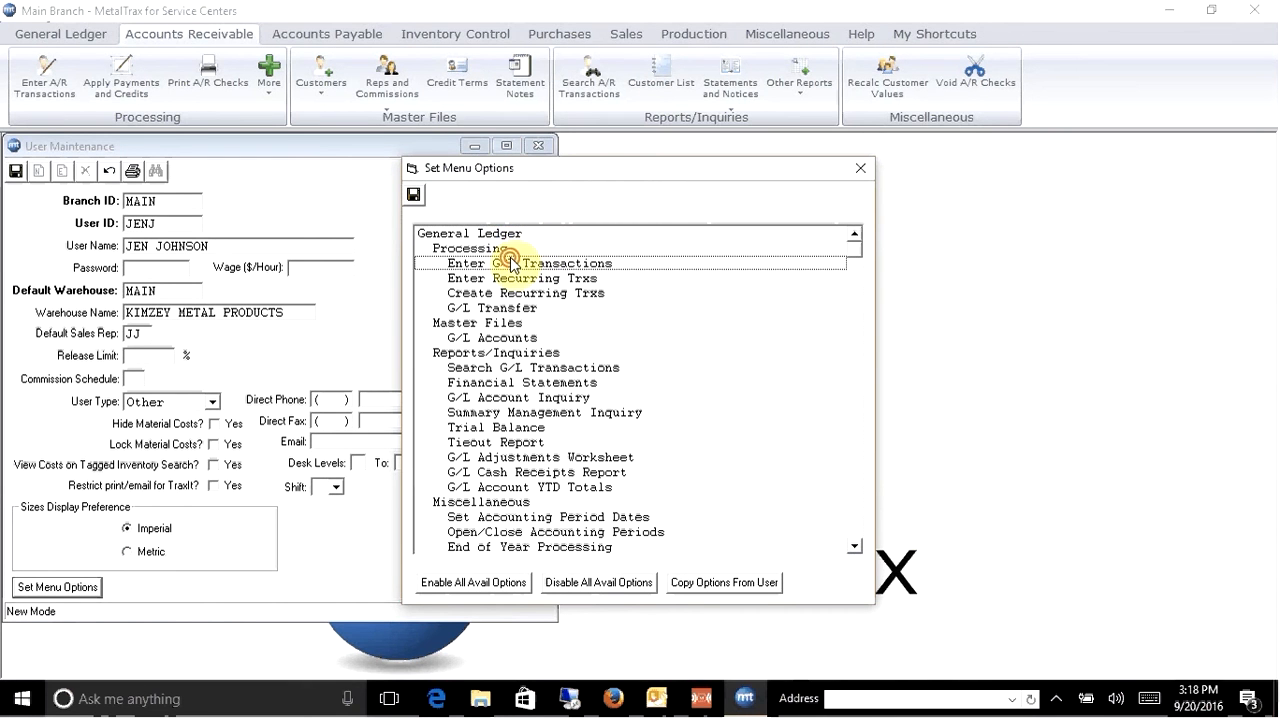
left_click(503, 252)
left_click(502, 252)
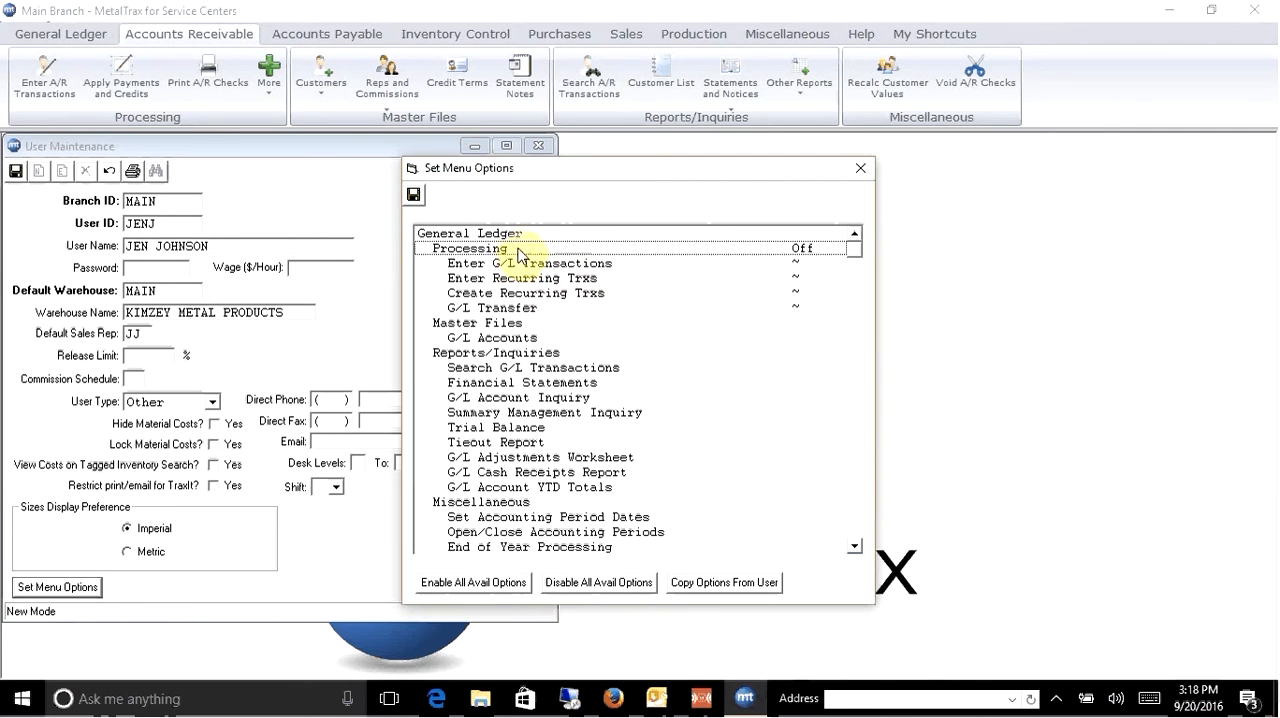
left_click(530, 238)
left_click(530, 238)
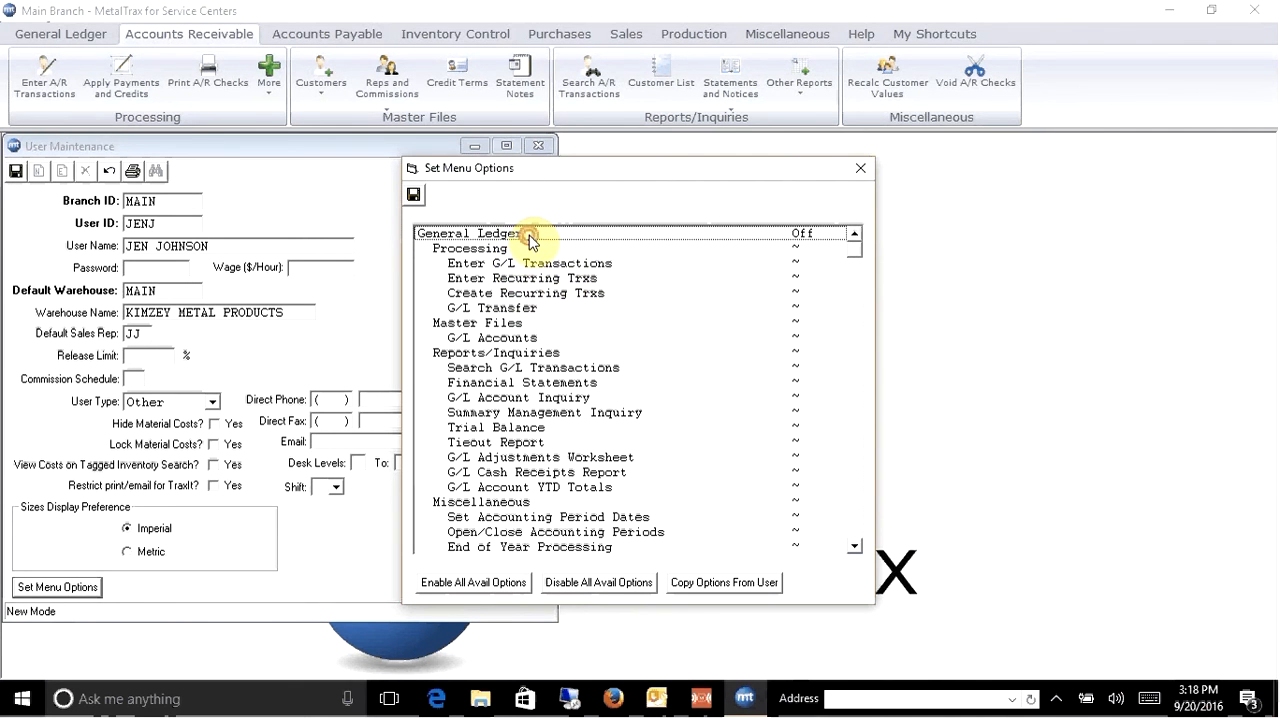
- Under Accounts Receivable, turn off Processing, Reports/Inquiries and every Master Files option except Customers for the new user
left_click(854, 546)
left_click(854, 546)
scroll(858, 550, "down", 6)
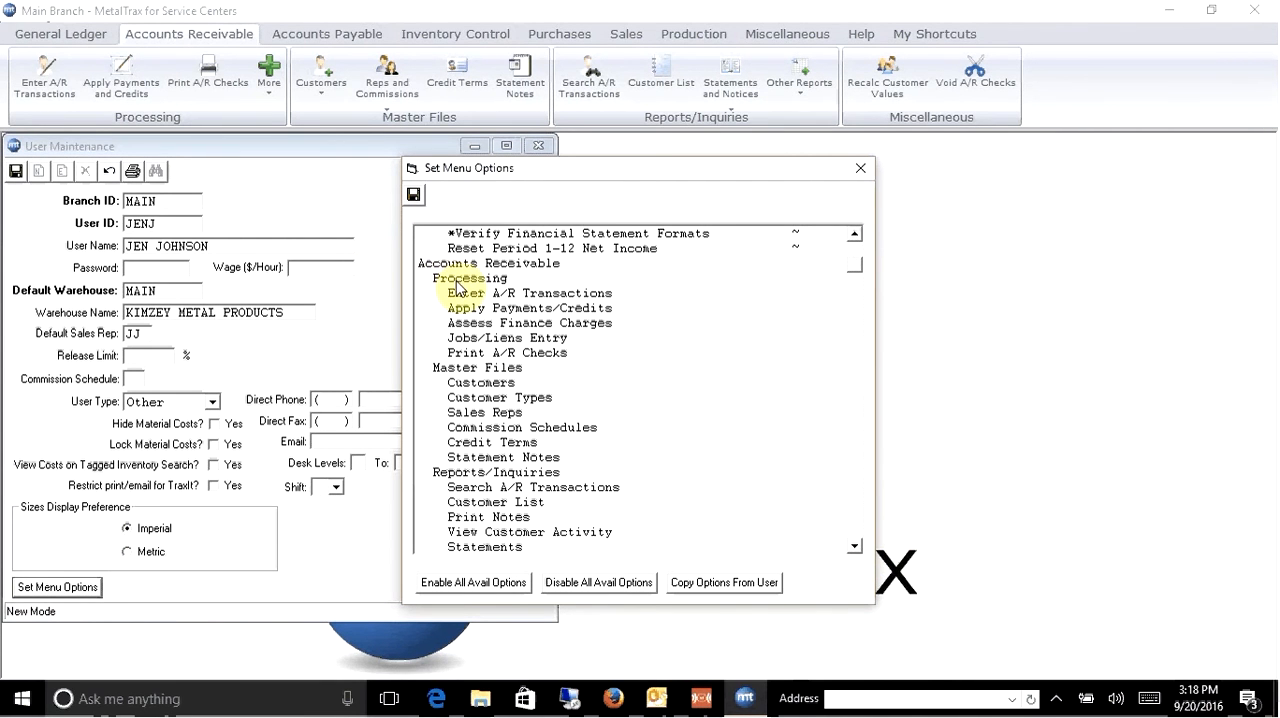
left_click(456, 282)
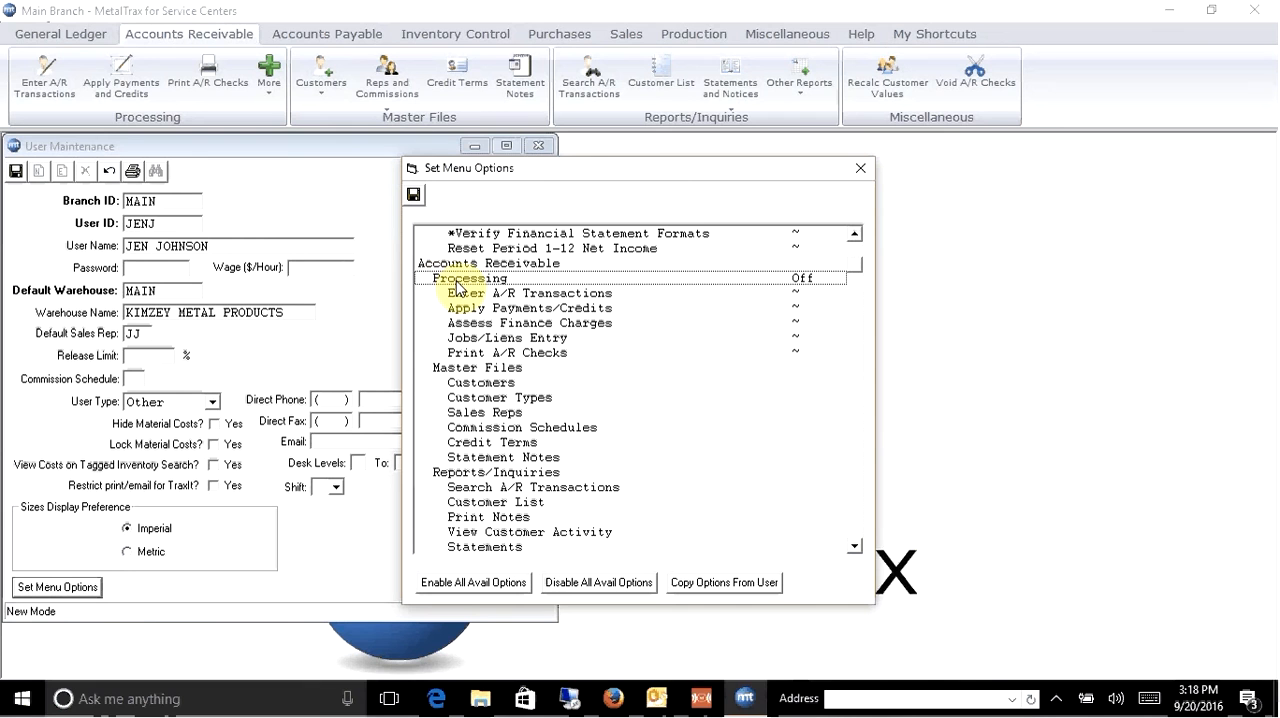
left_click(484, 400)
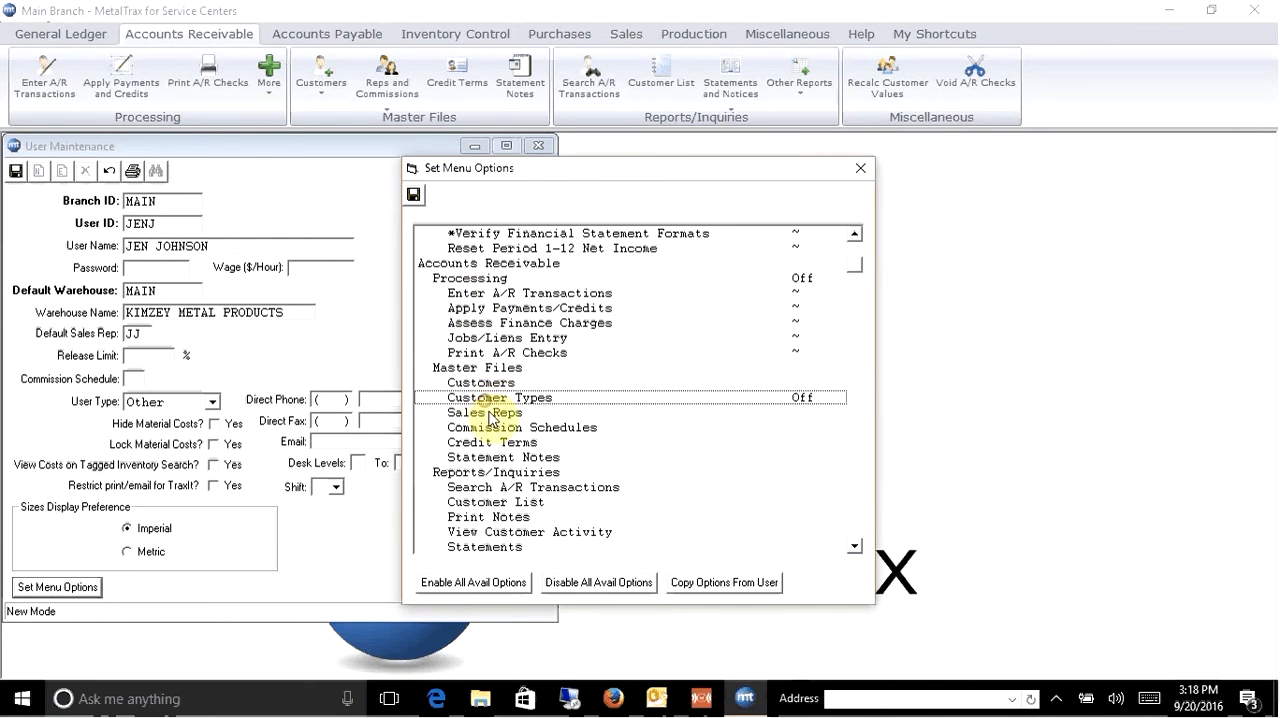
left_click(490, 413)
left_click(492, 427)
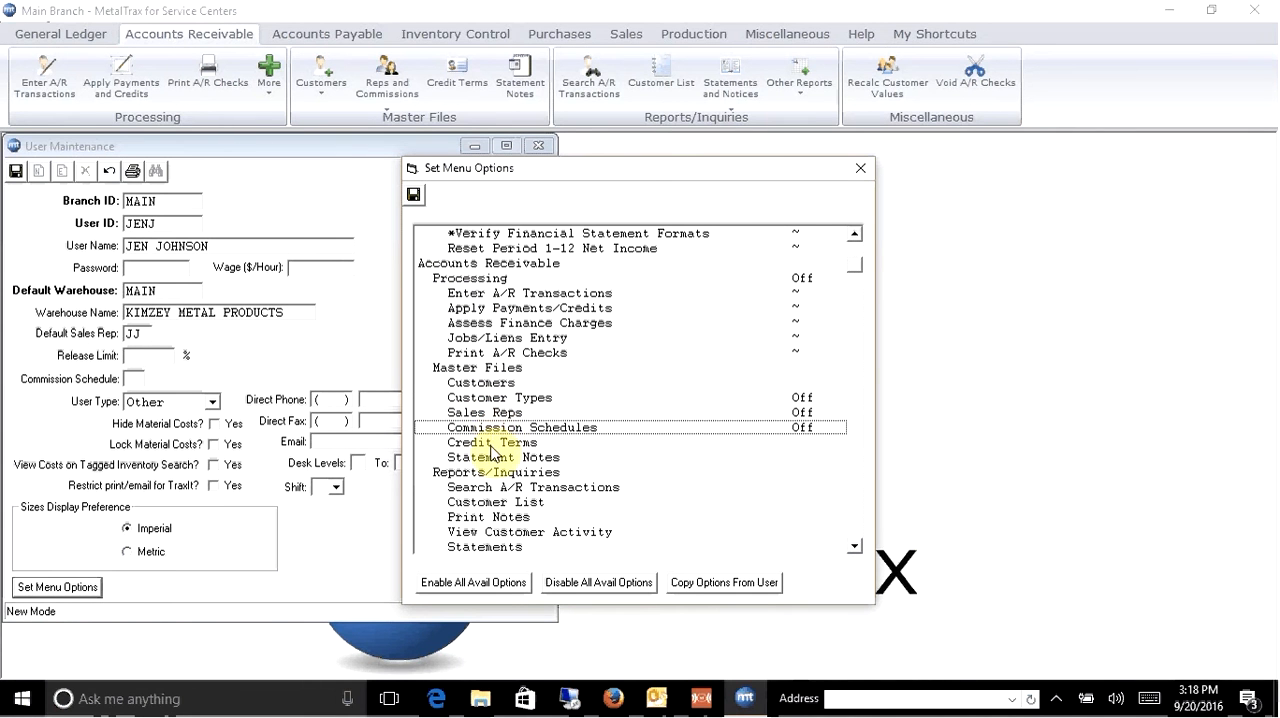
left_click(490, 442)
left_click(490, 457)
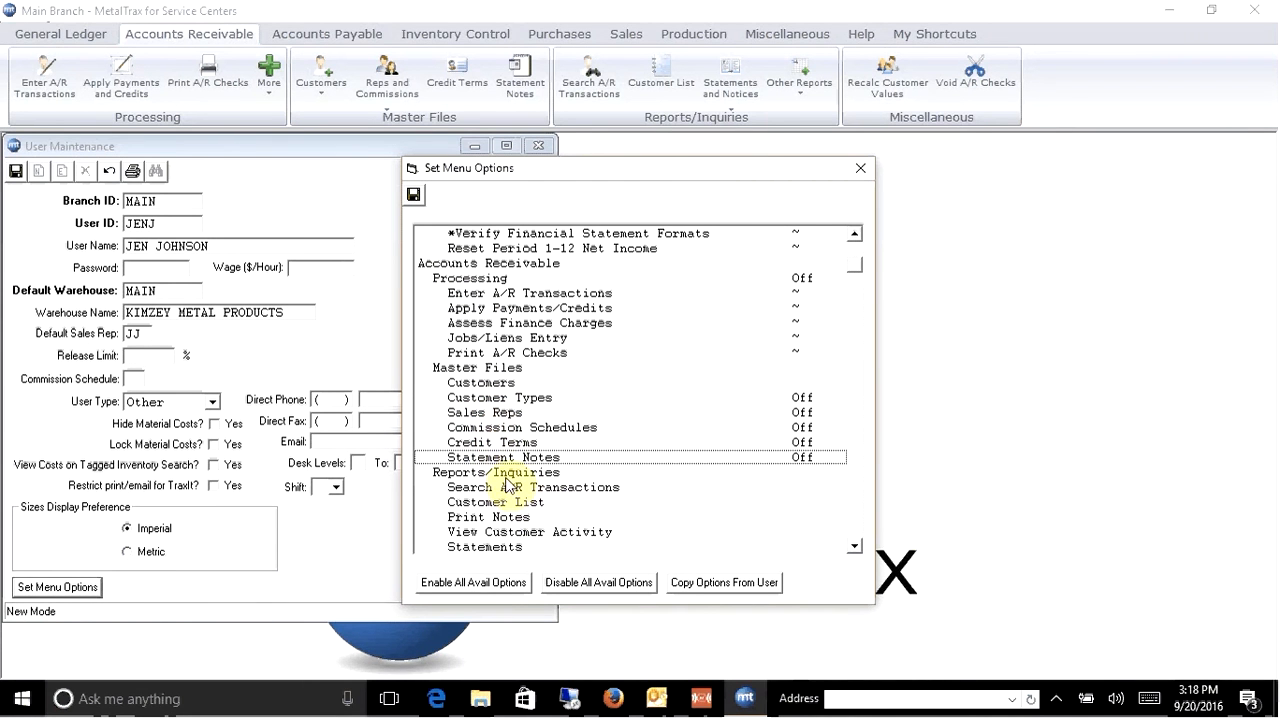
left_click(500, 472)
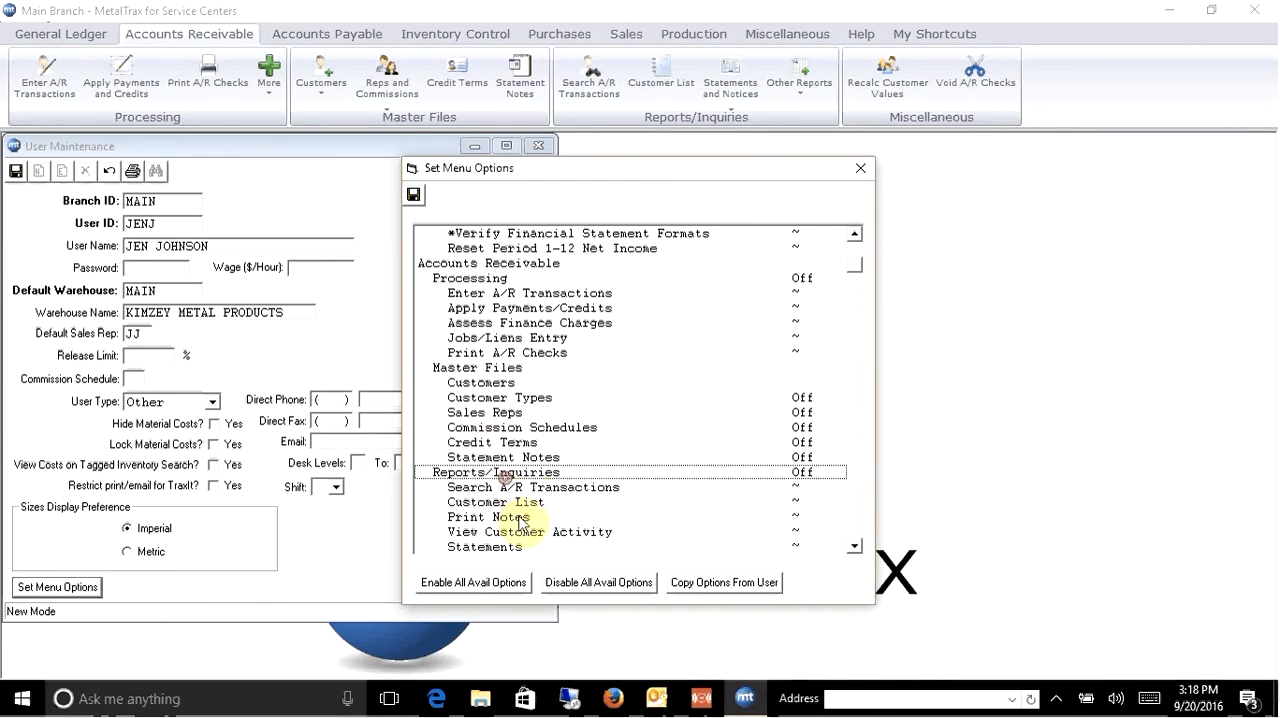
left_click(522, 383)
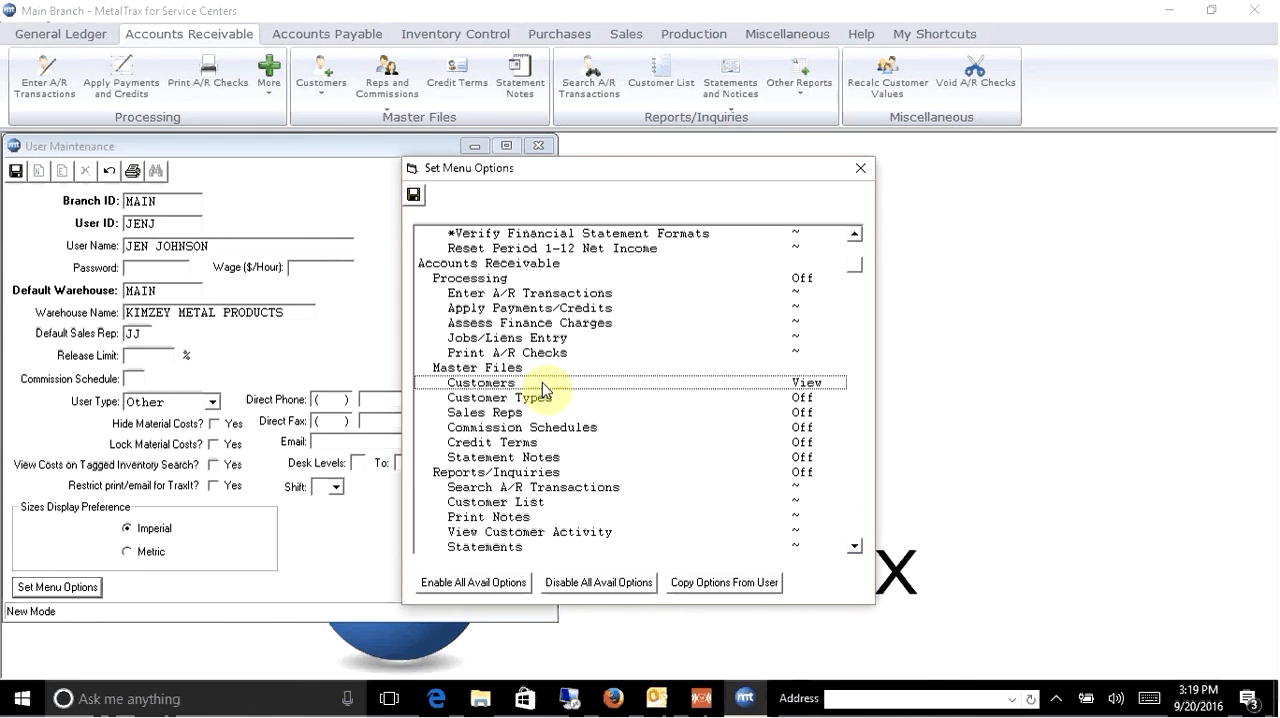
left_click(854, 547)
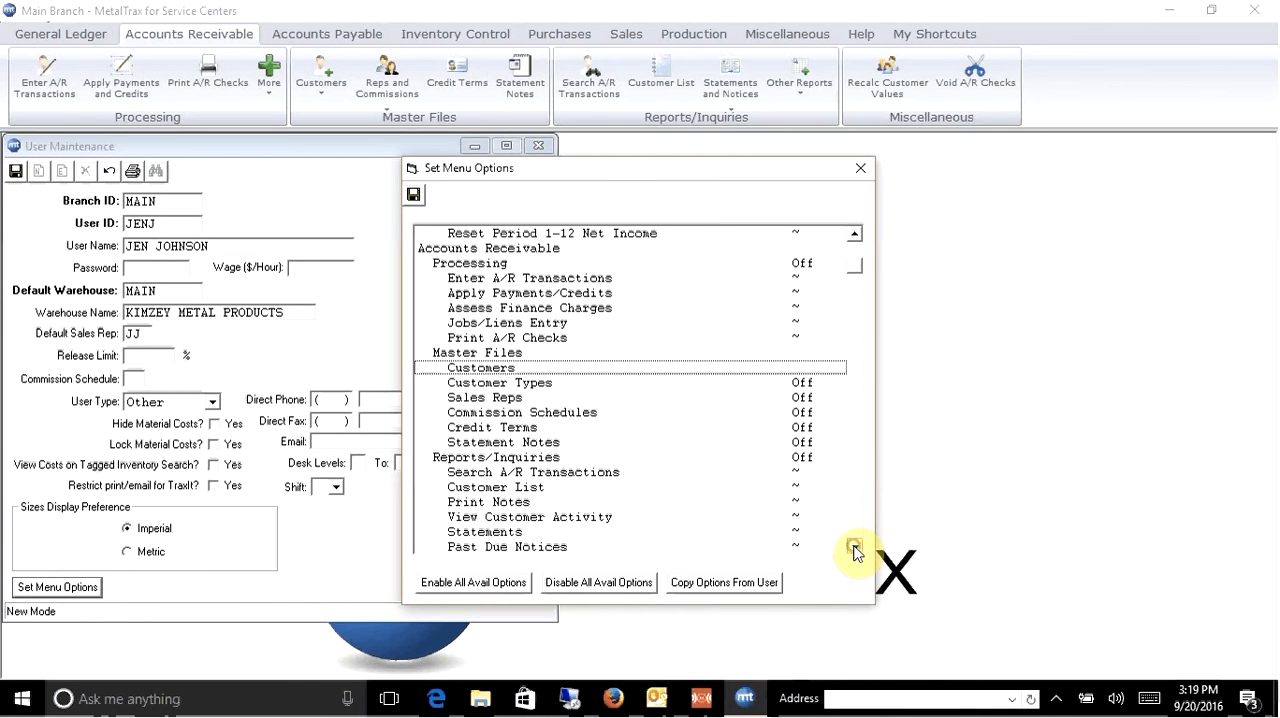
scroll(854, 548, "down", 7)
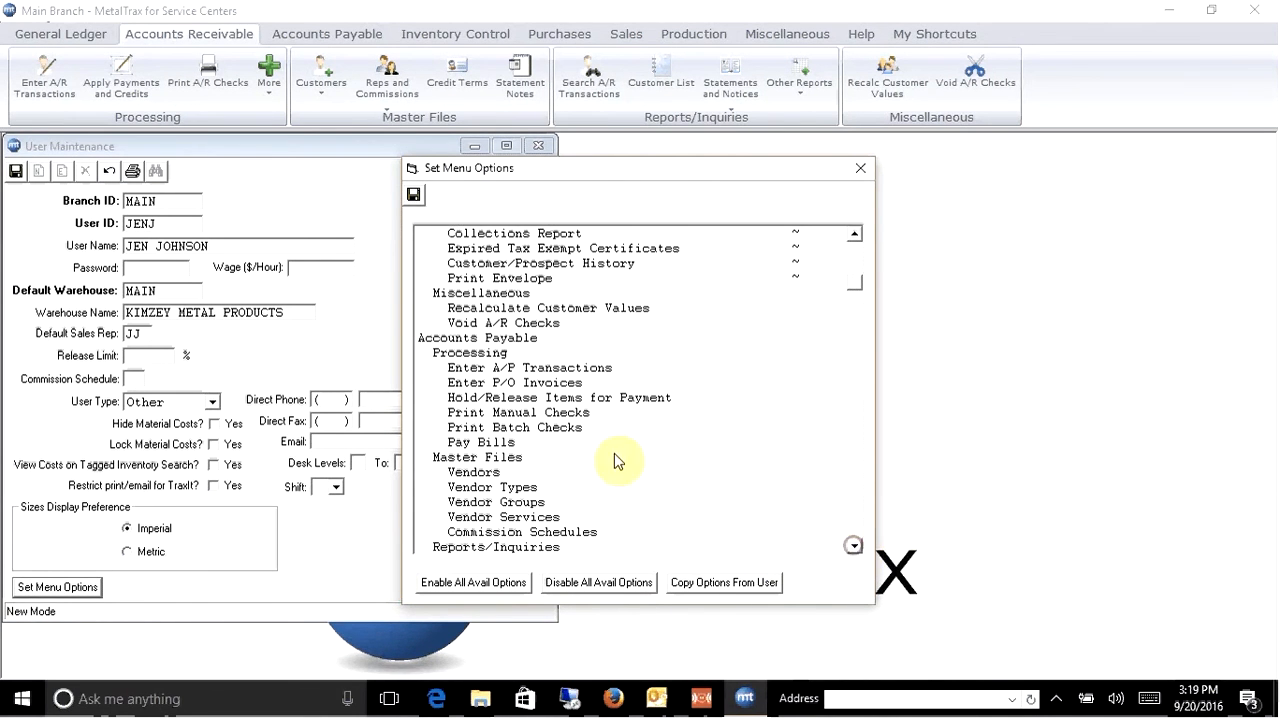
left_click(499, 340)
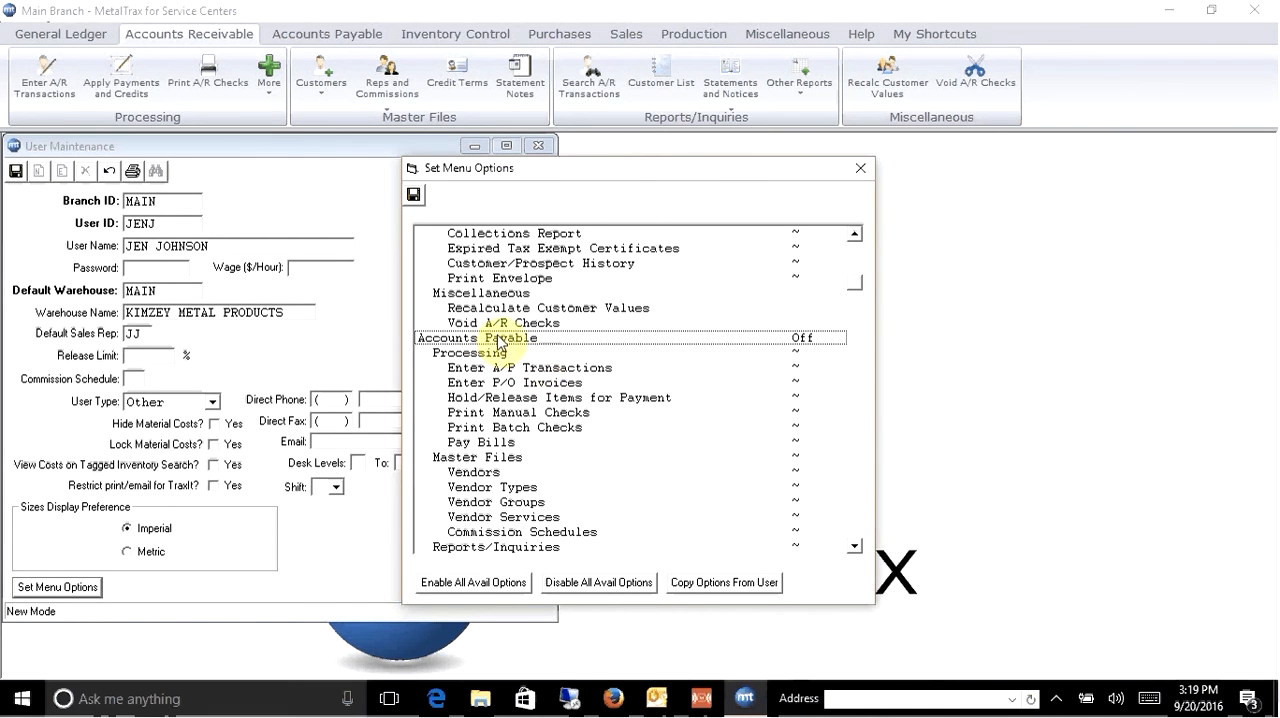
left_click(518, 473)
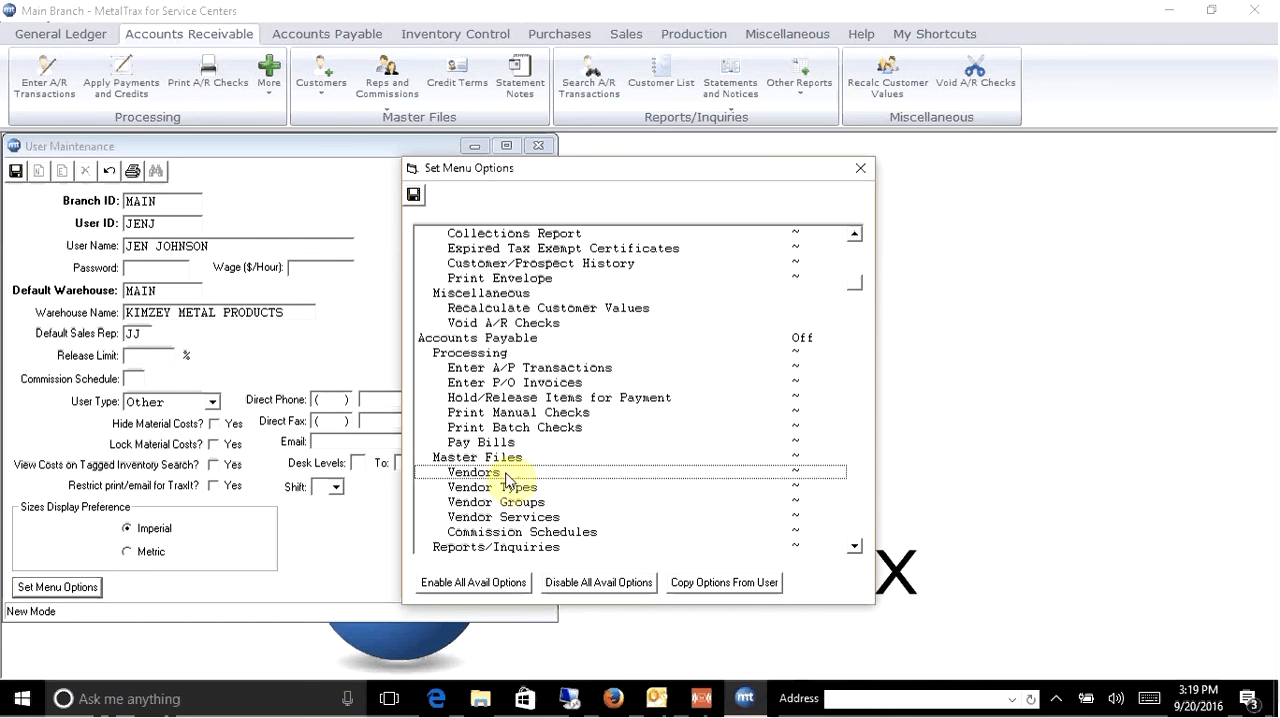
left_click(500, 342)
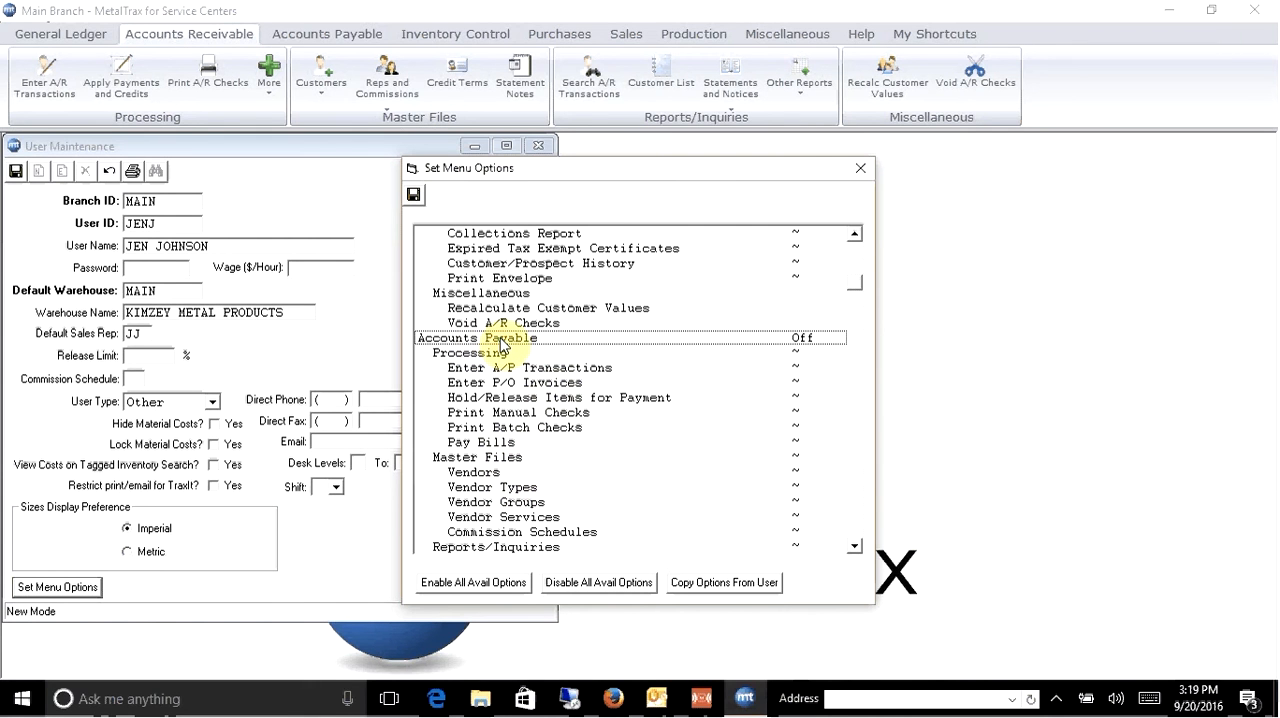
- Under Accounts Payable, turn off Processing, Vendor Types, Vendor Groups, Vendor Services, Commission Schedules and Reports/Inquiries, leaving Vendors available
left_click(500, 355)
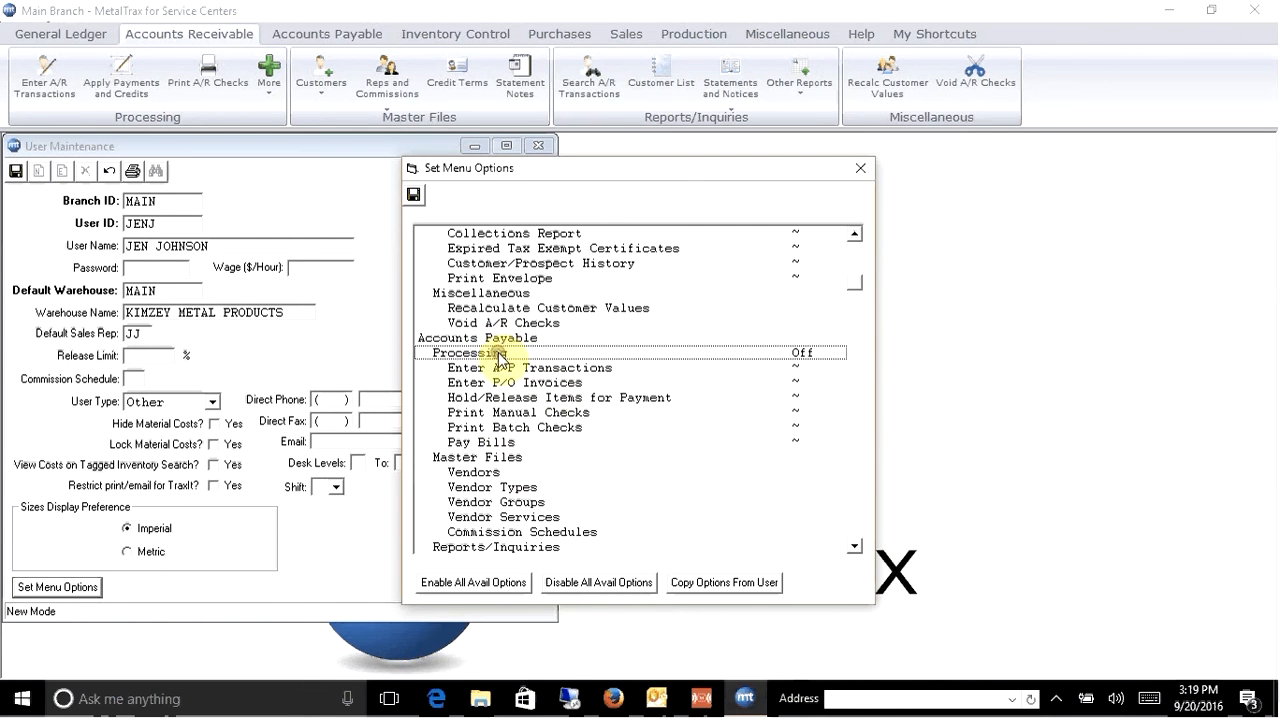
left_click(500, 489)
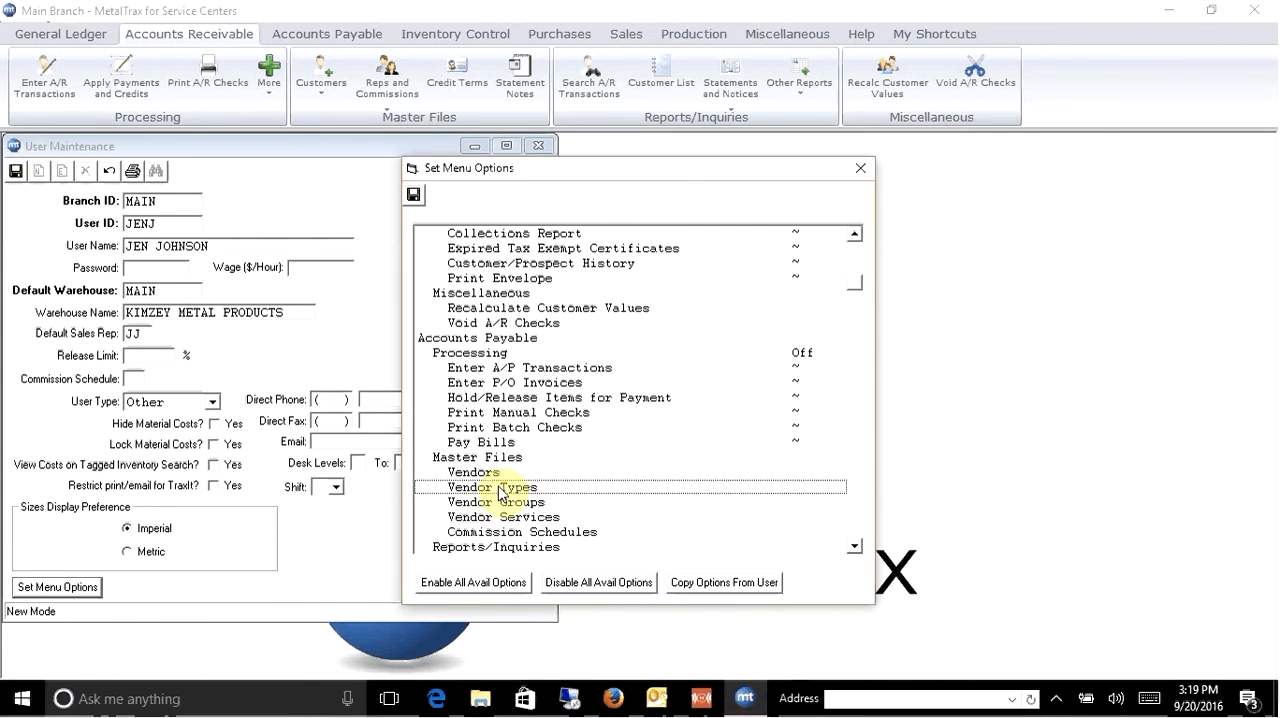
left_click(500, 502)
left_click(502, 517)
left_click(504, 533)
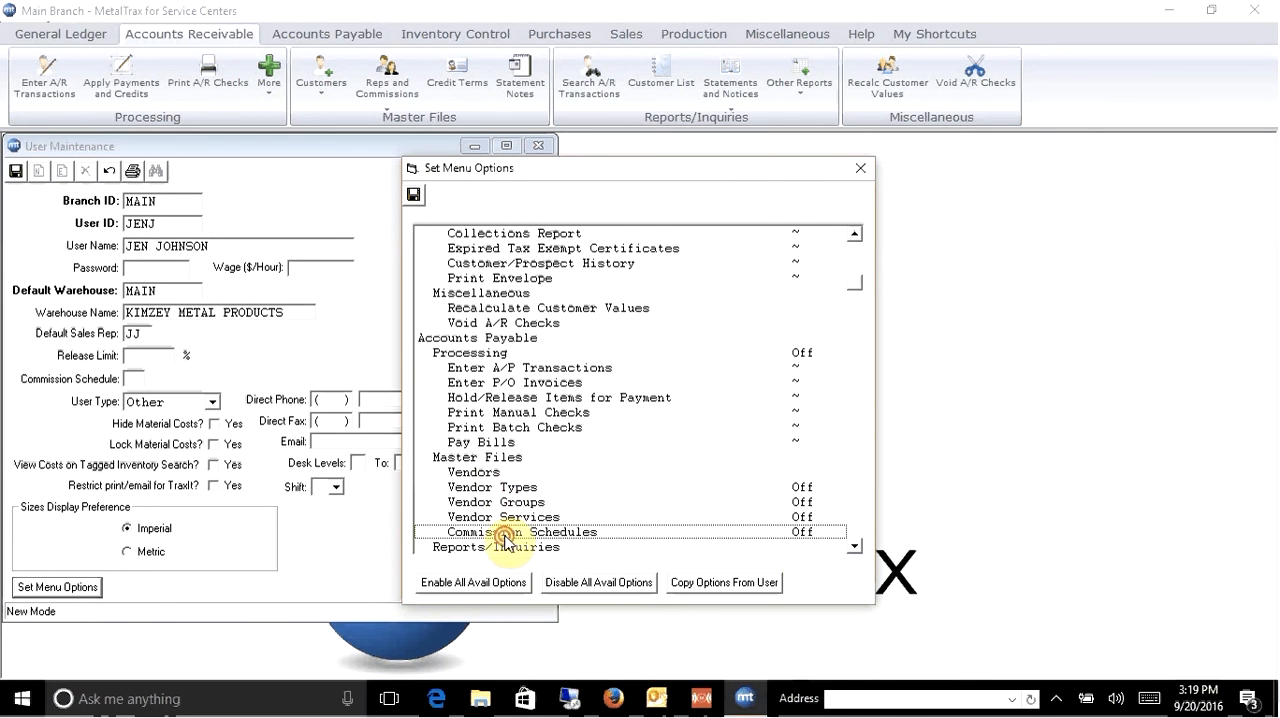
left_click(490, 547)
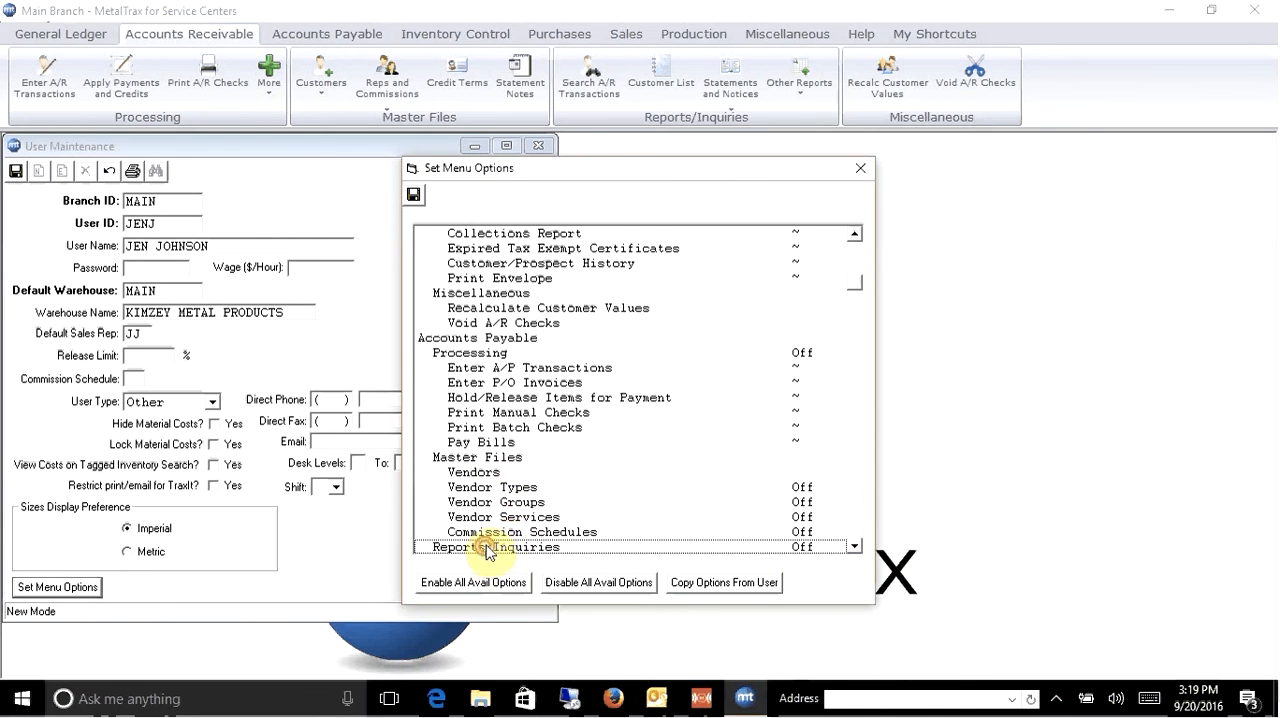
- Turn off the inventory Miscellaneous group with everything under it, and save the menu options and the new user
left_click_drag(852, 546, 856, 547)
left_click(855, 546)
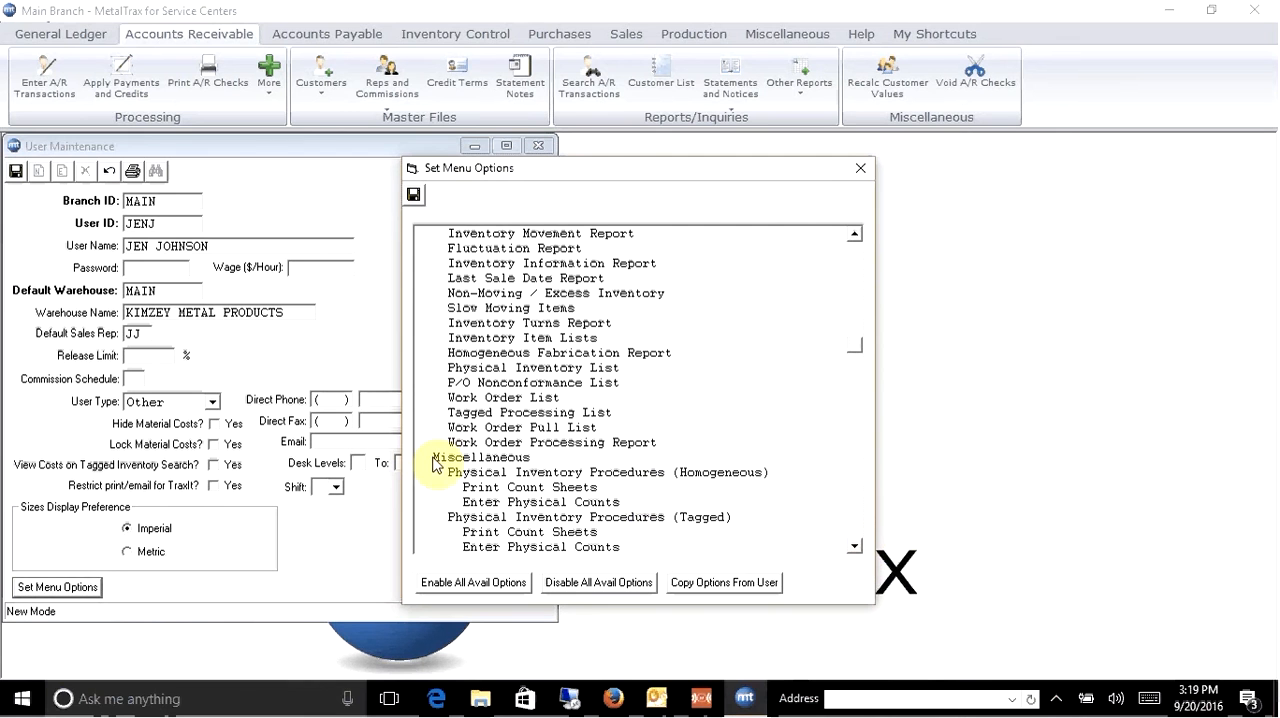
left_click(434, 457)
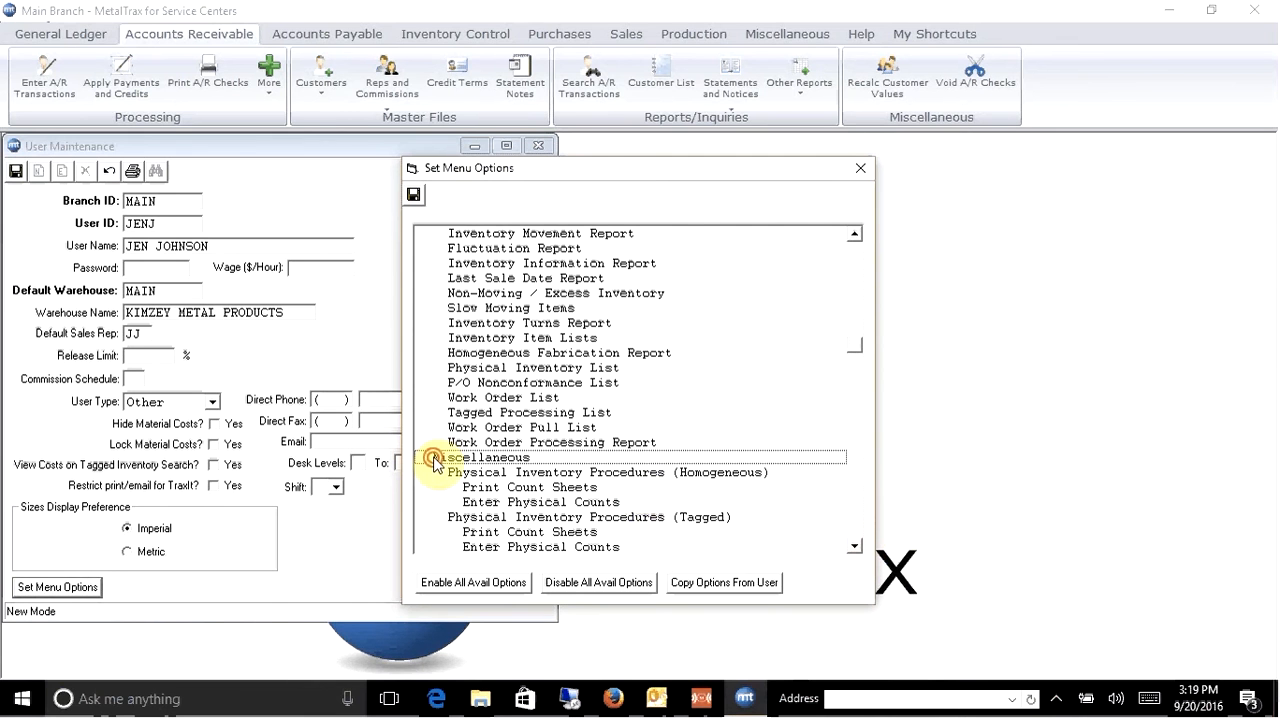
left_click(855, 546)
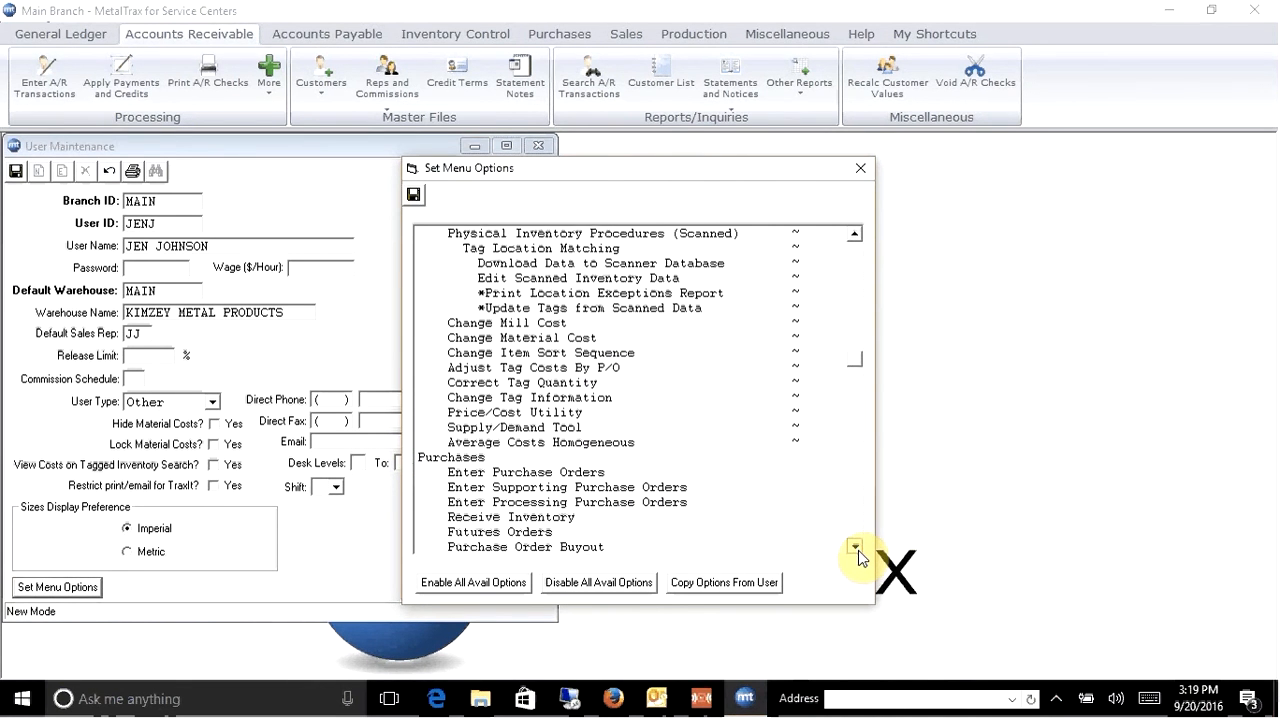
left_click(857, 548)
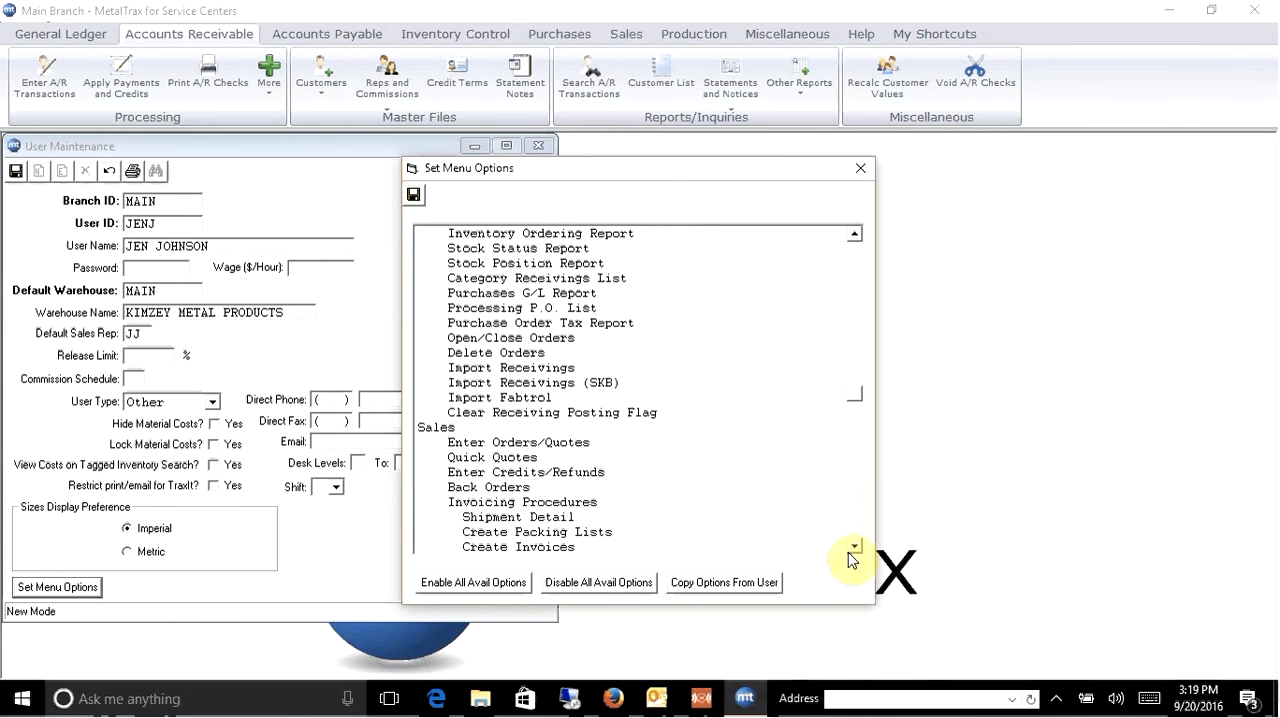
left_click(416, 194)
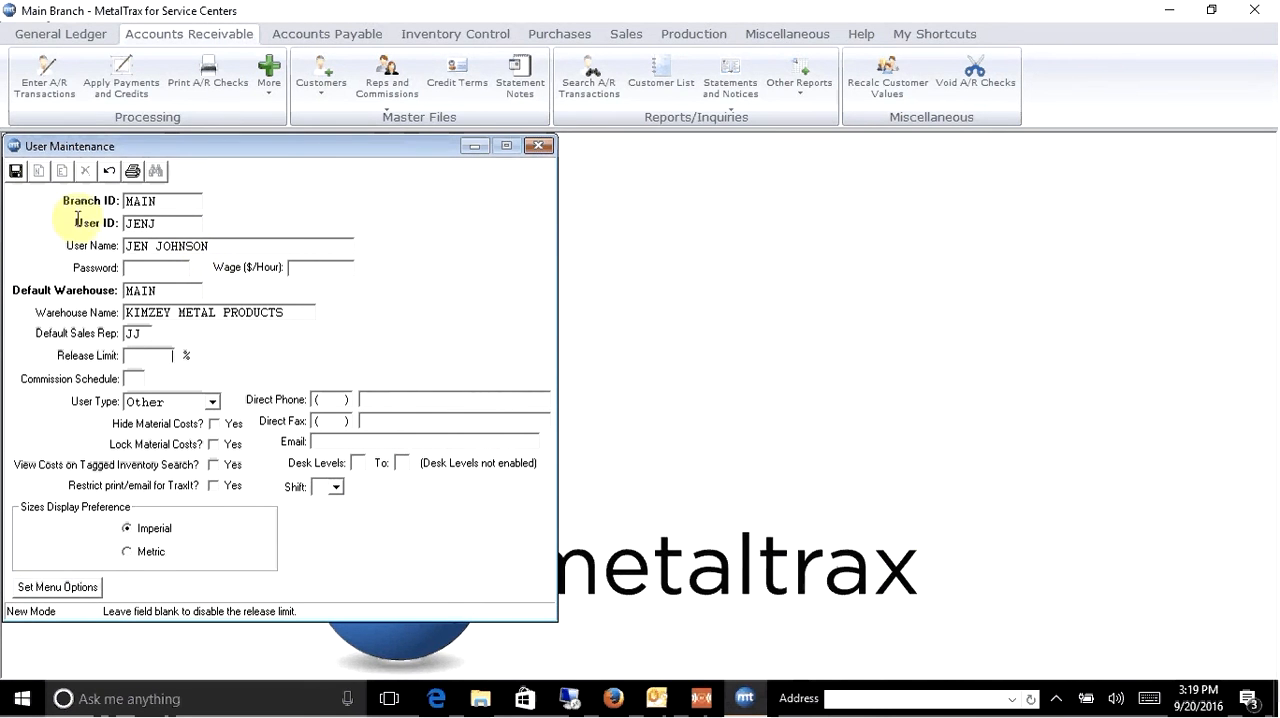
left_click(16, 171)
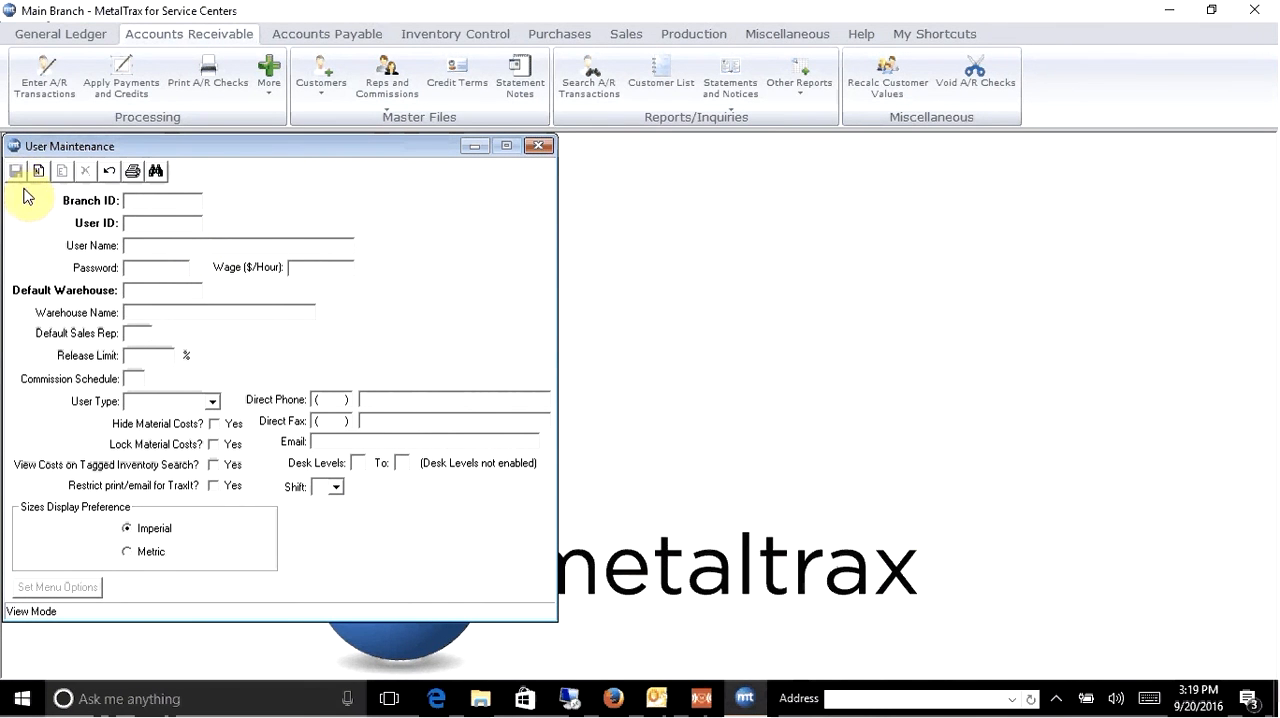
- Create a second user in branch MAIN with the user ID, the full name and default sales rep TH
left_click(38, 172)
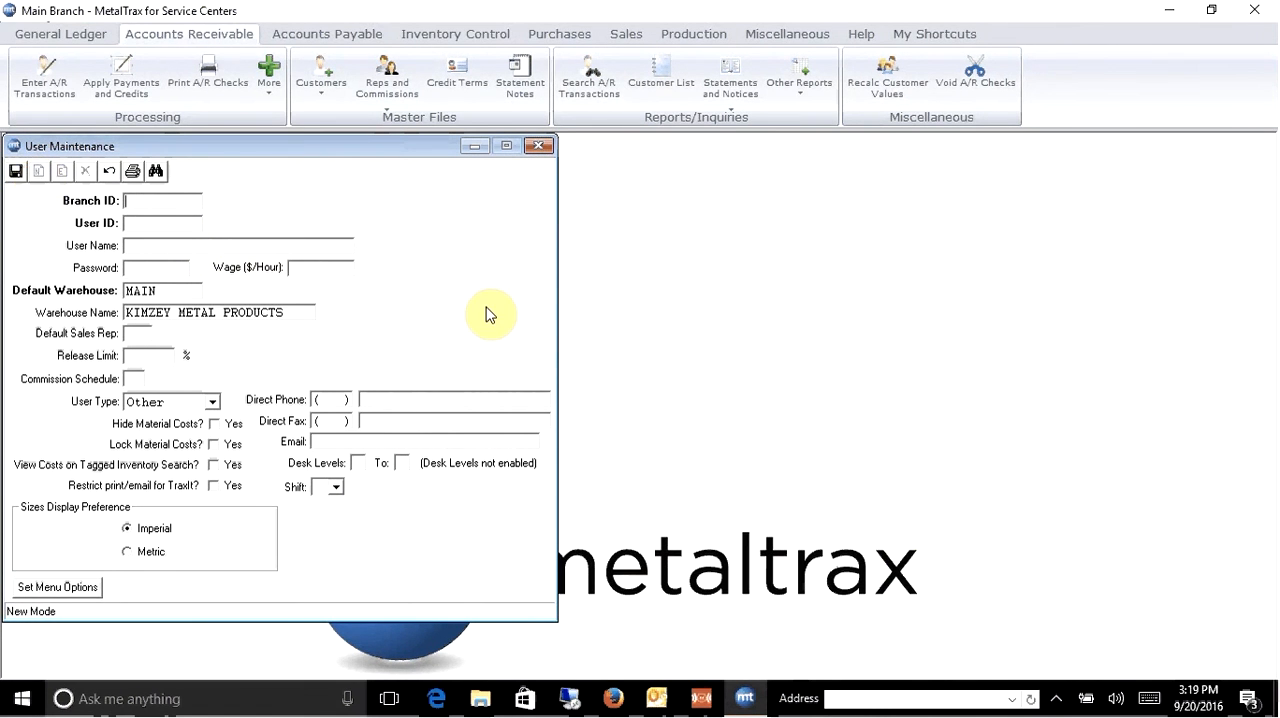
type("MAIN")
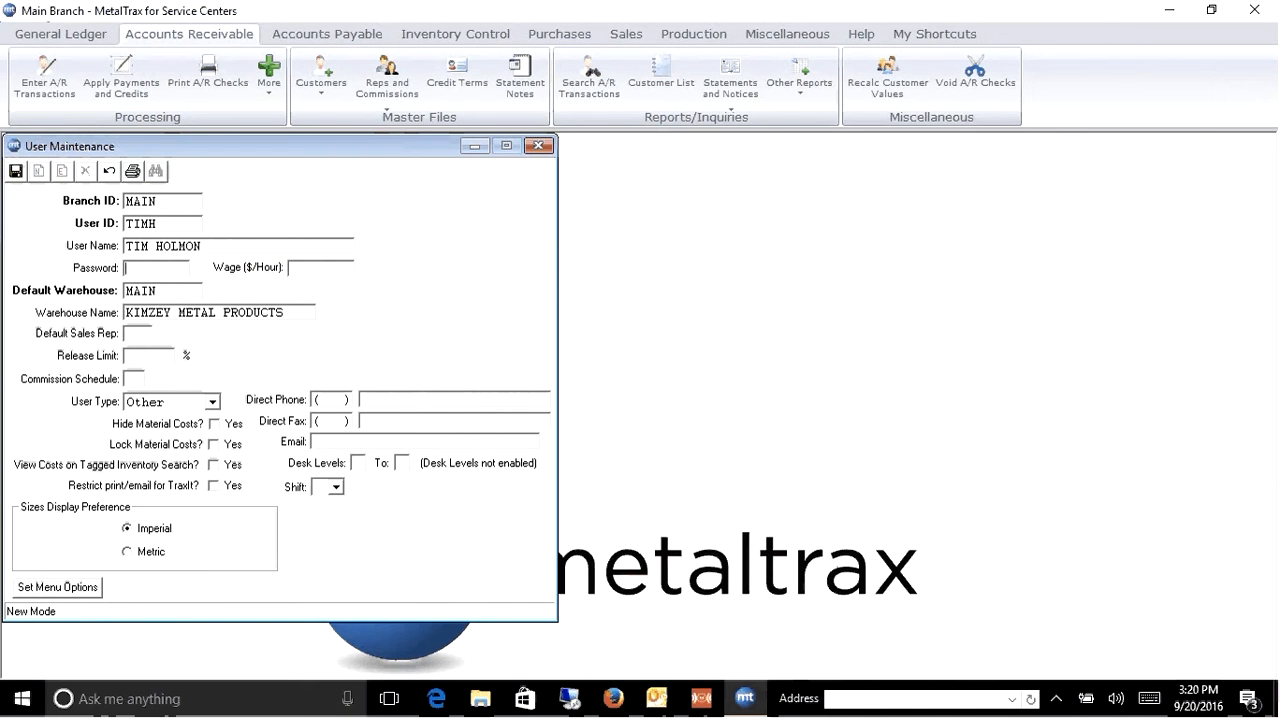
key("Tab")
key("Tab")
type("TH")
key("Tab")
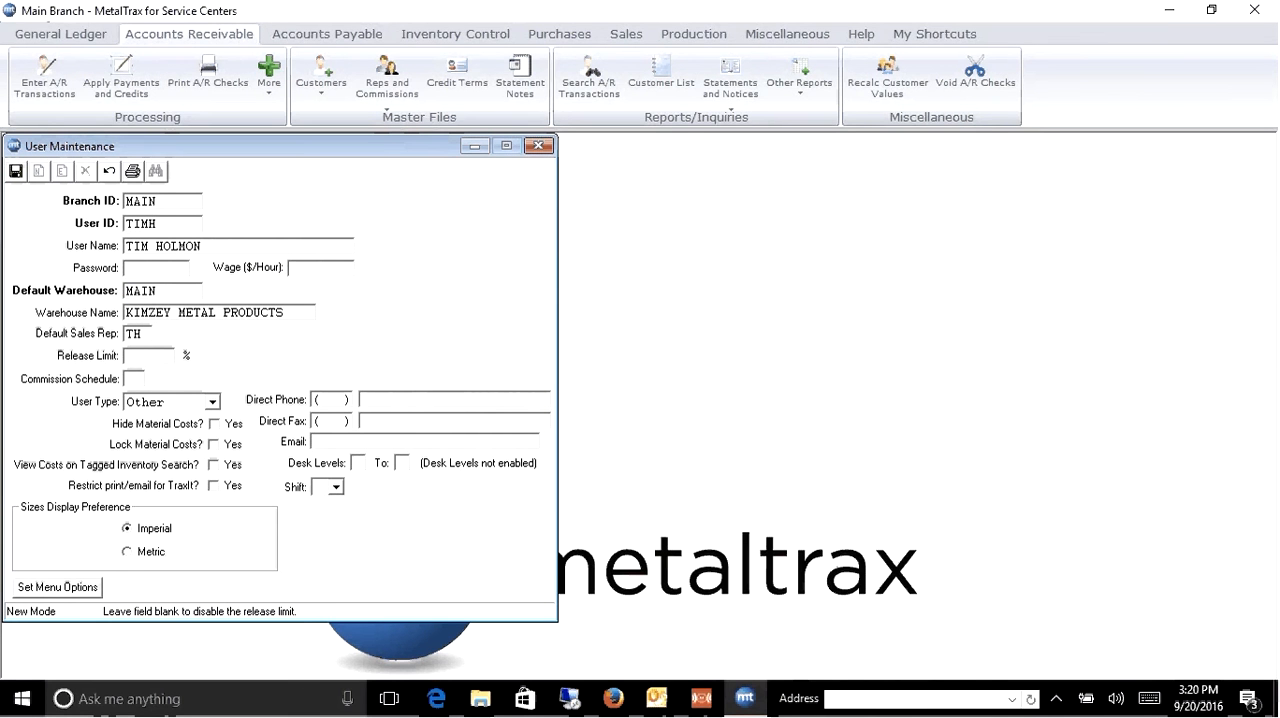
- Copy the menu options from the first new user in branch MAIN, save them with the second user, and close User Maintenance
left_click(84, 585)
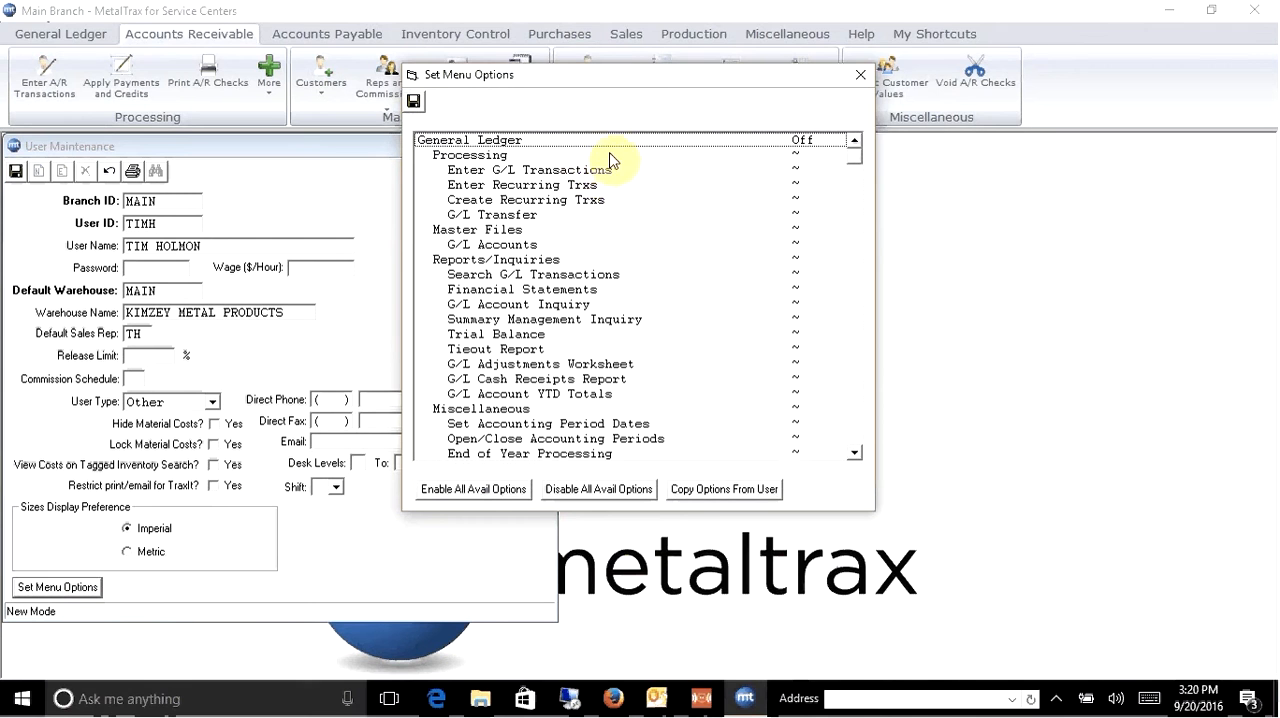
left_click(725, 497)
left_click(559, 265)
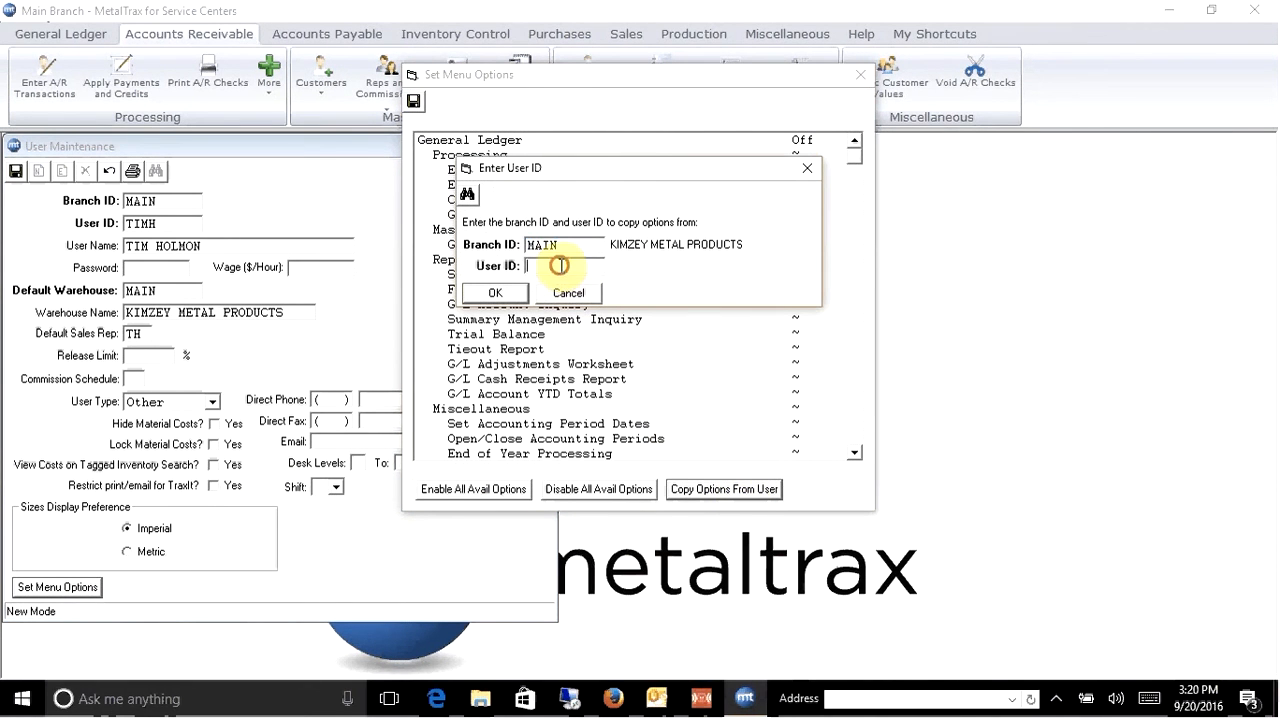
type("JEN")
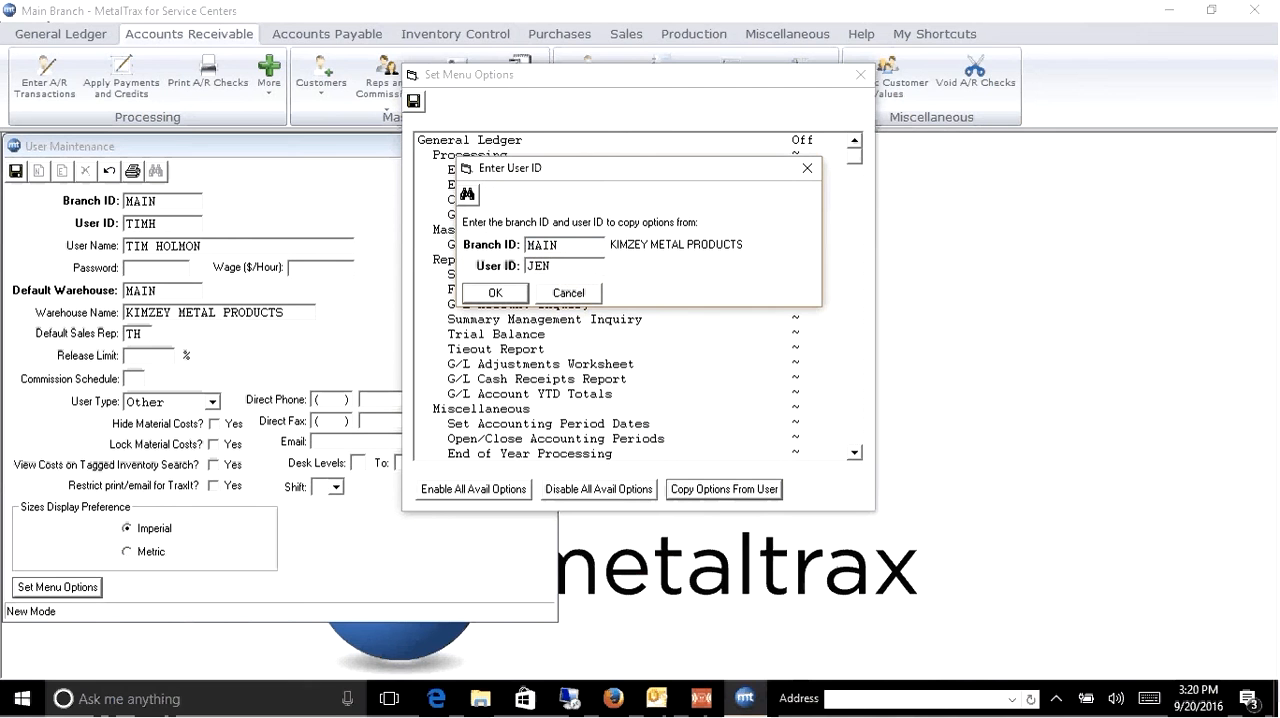
type("J")
left_click(495, 293)
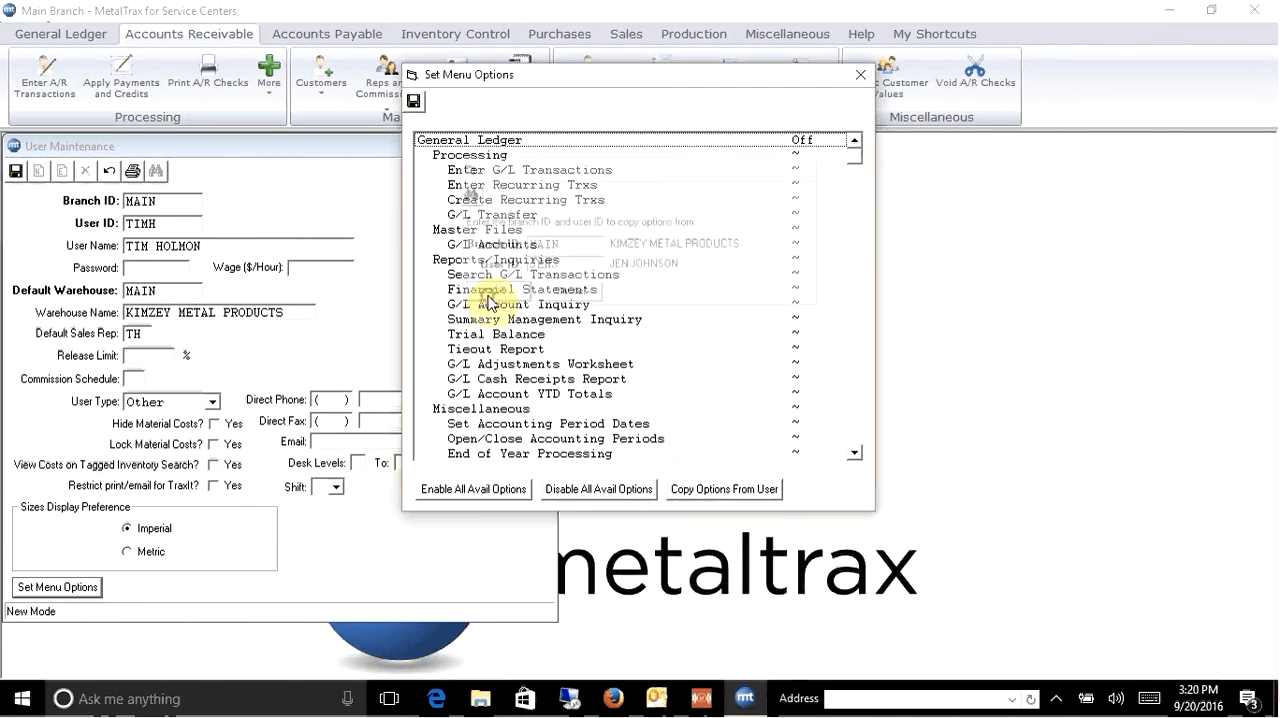
left_click(415, 97)
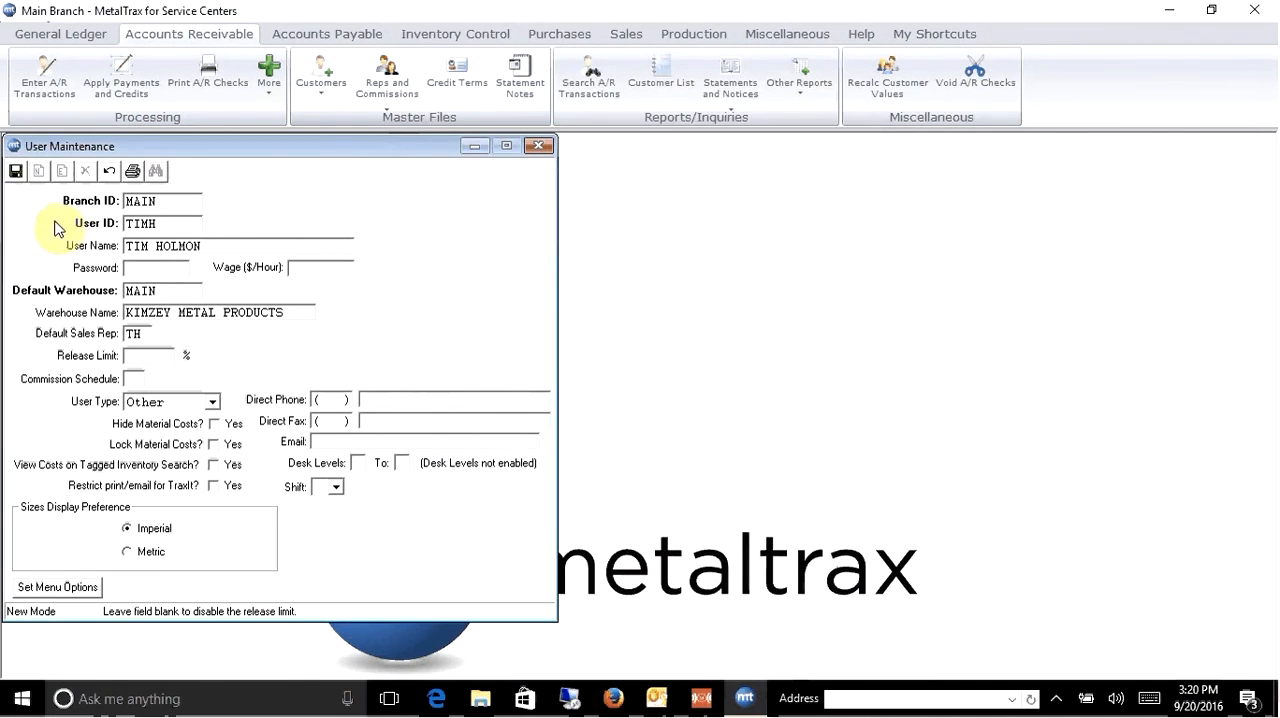
left_click(16, 174)
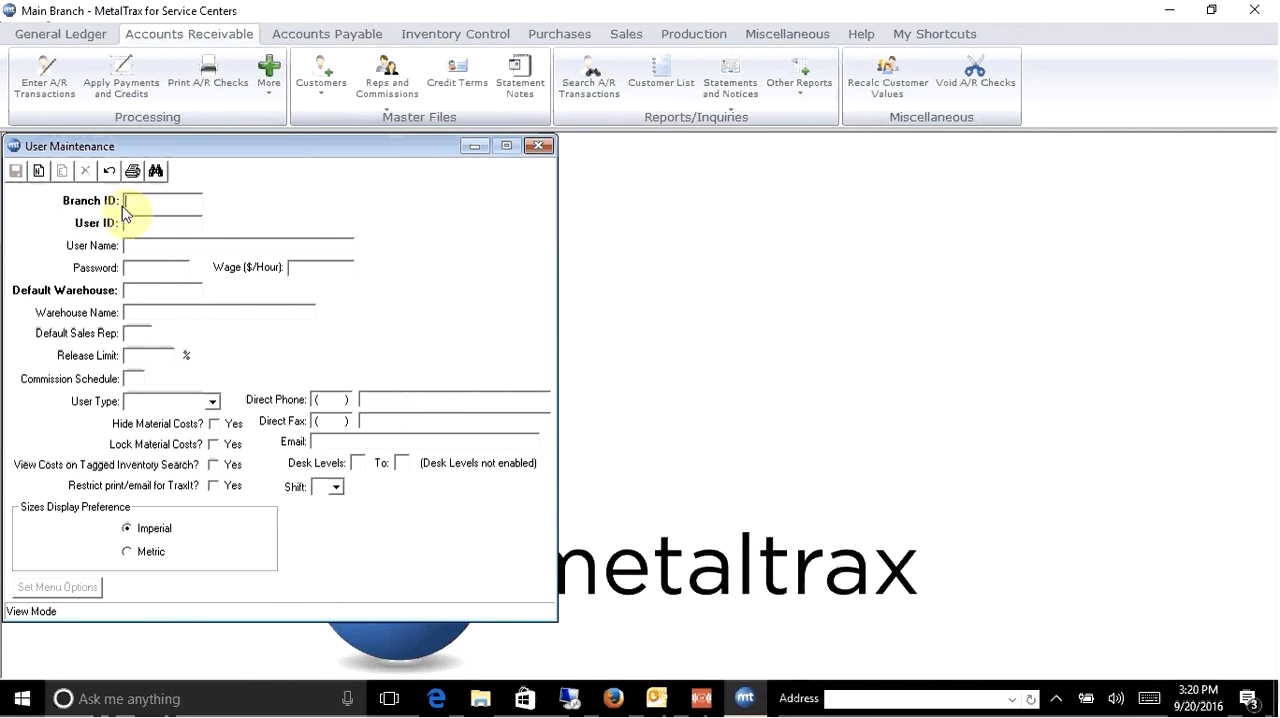
left_click(537, 146)
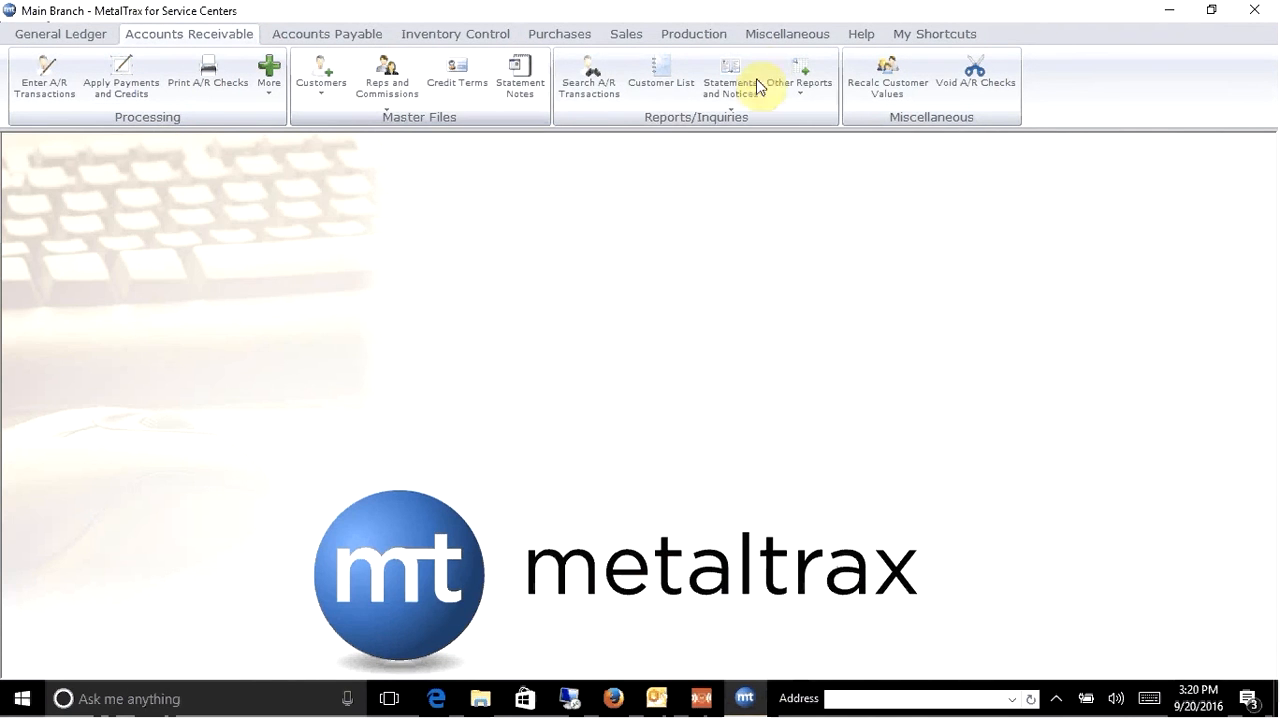
- Open the Users master file in the Miscellaneous area and close it without changes
left_click(781, 36)
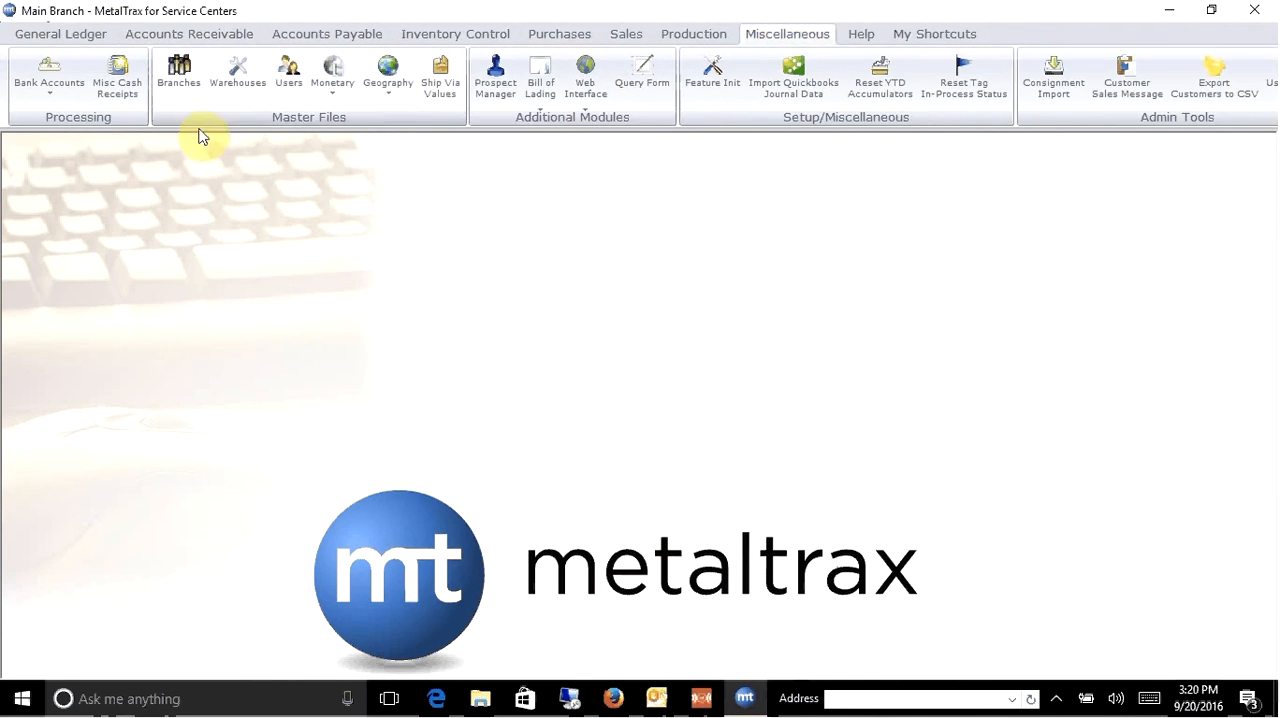
left_click(293, 93)
left_click(539, 146)
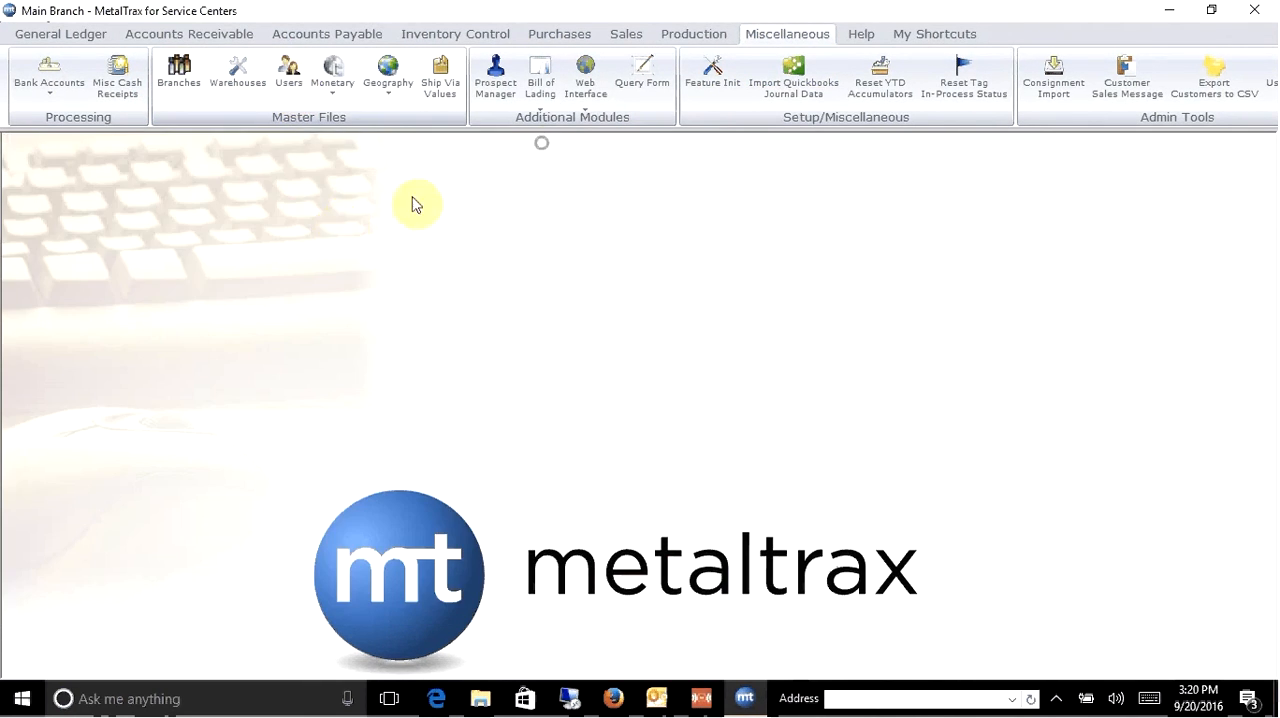